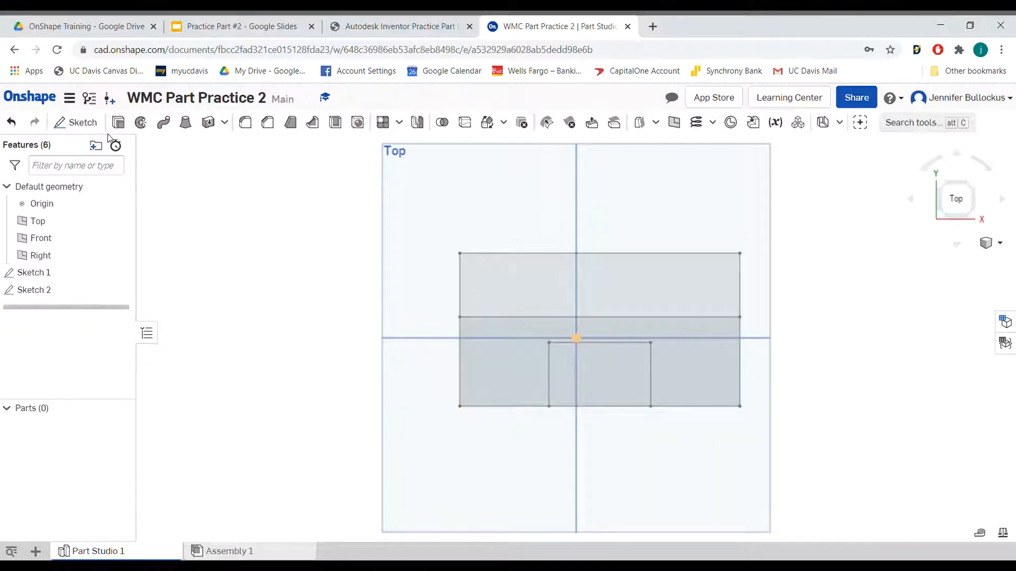
# - Extrude the narrow rectangular region along the rear of the sketched outline as a new solid 80 mm deep
pyautogui.click(119, 124)
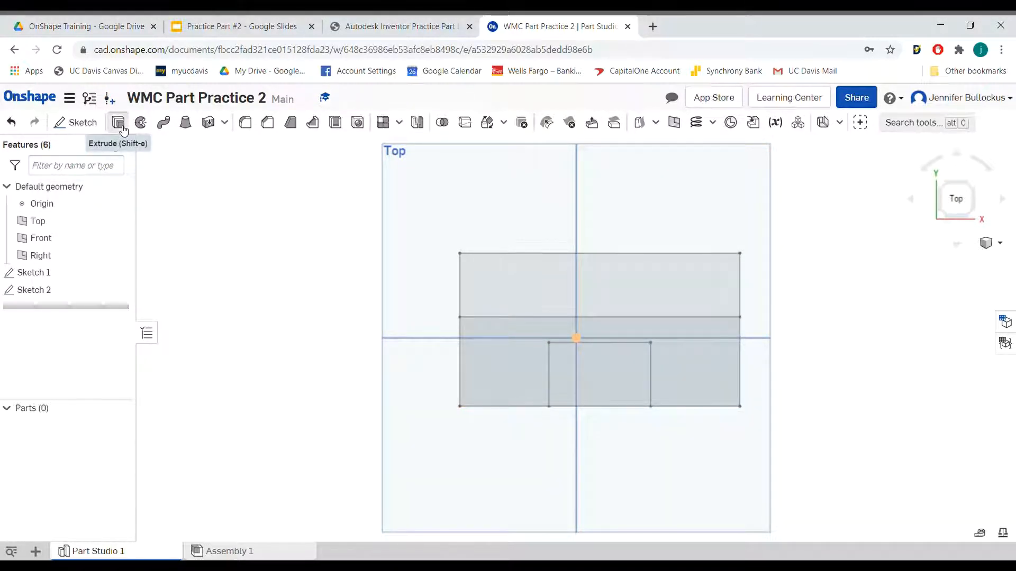
pyautogui.click(504, 300)
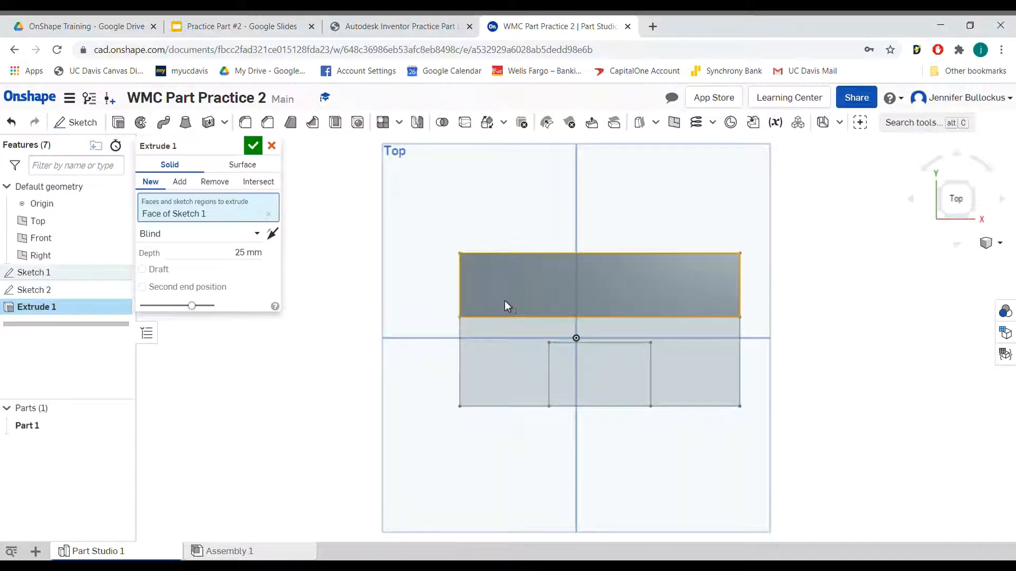
pyautogui.click(245, 254)
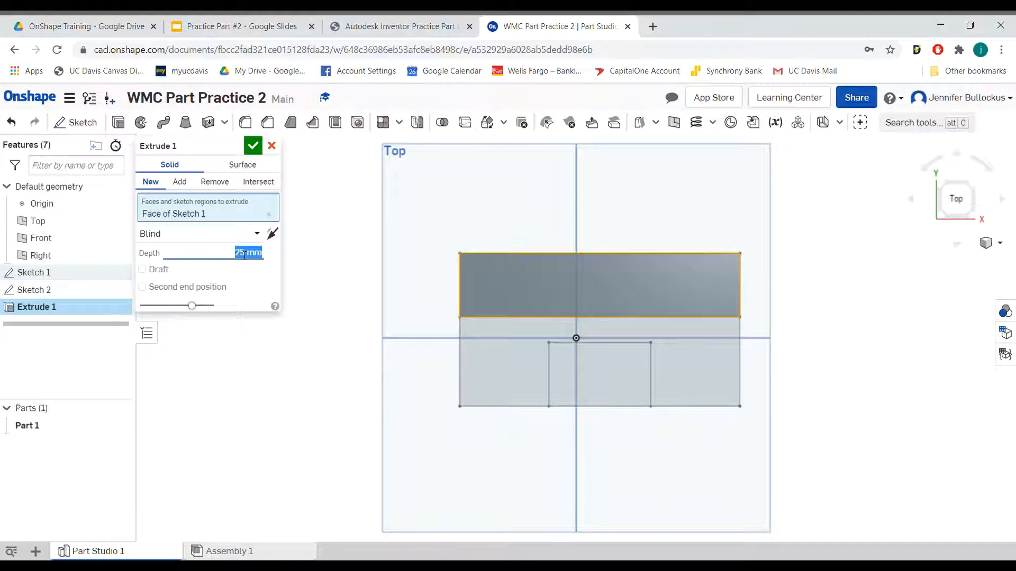
pyautogui.write('80')
pyautogui.press('Return')
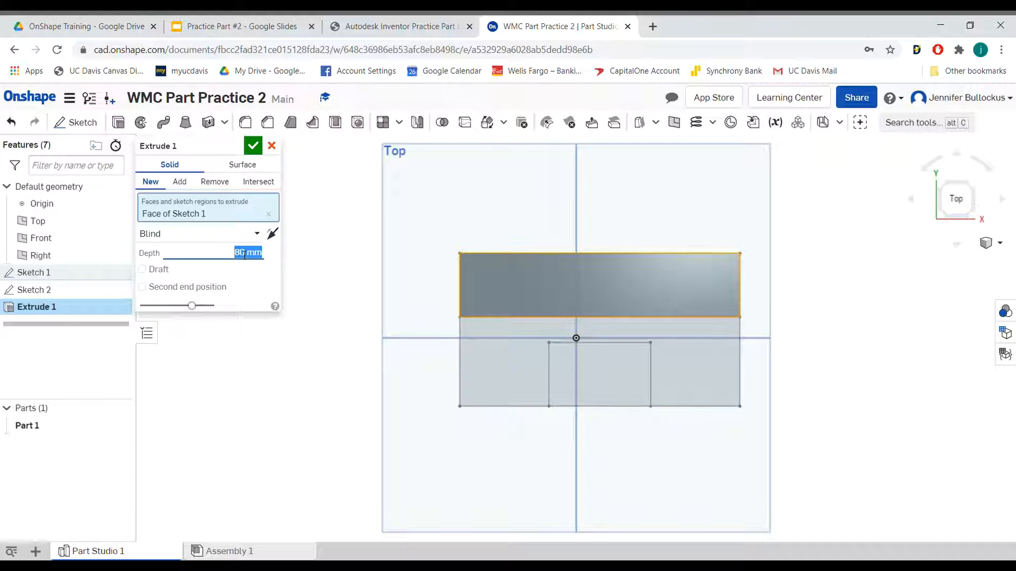
pyautogui.click(252, 148)
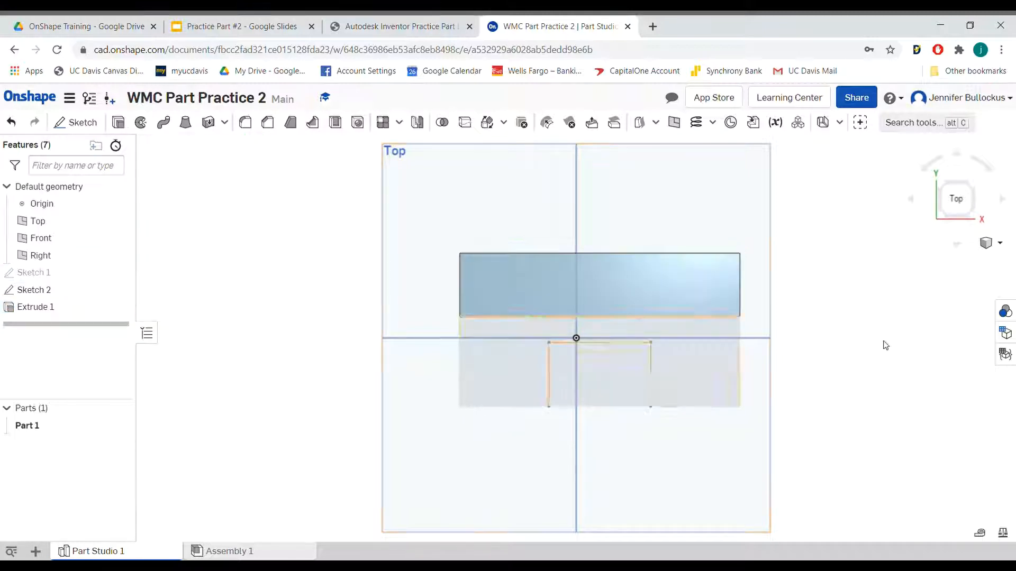
# - Extrude the notched U-shaped sketch region 30 mm, adding it to the existing part
pyautogui.click(963, 159)
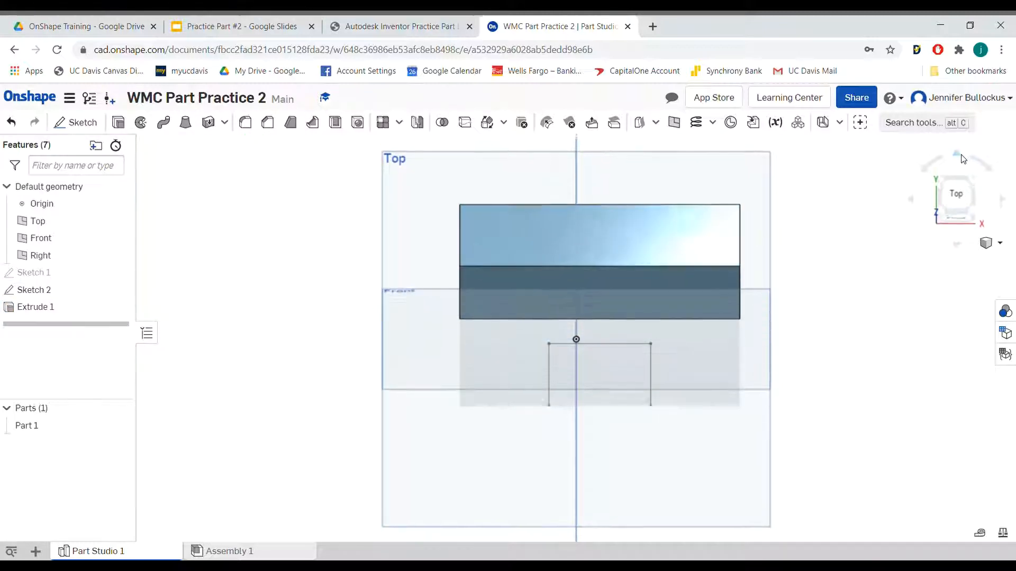
pyautogui.click(957, 246)
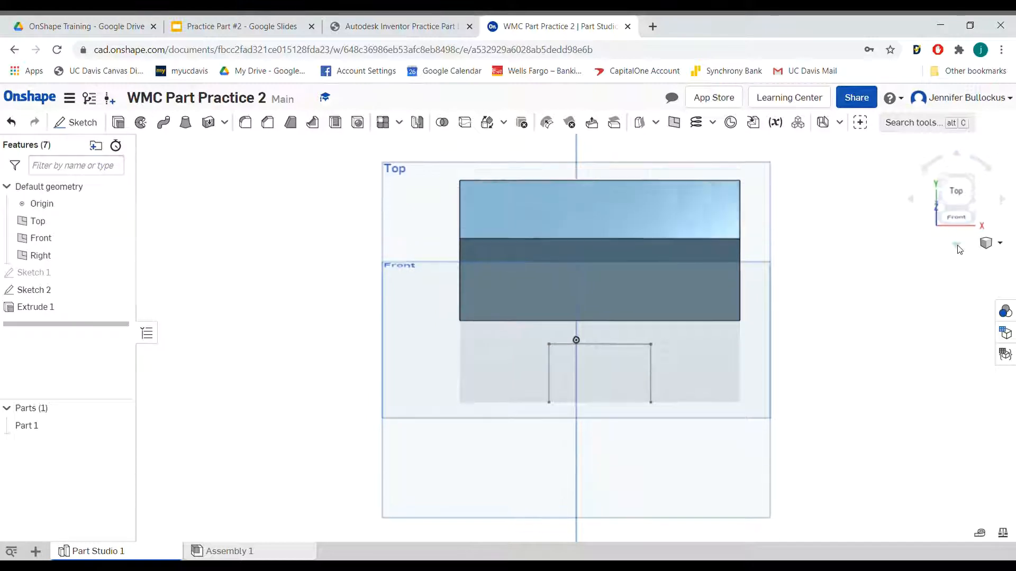
pyautogui.click(119, 123)
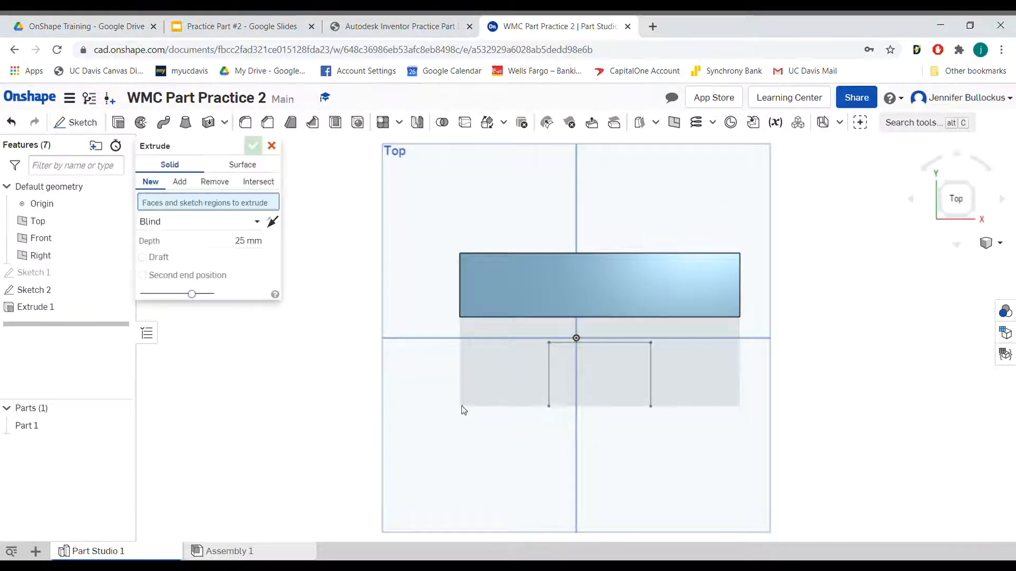
pyautogui.click(512, 366)
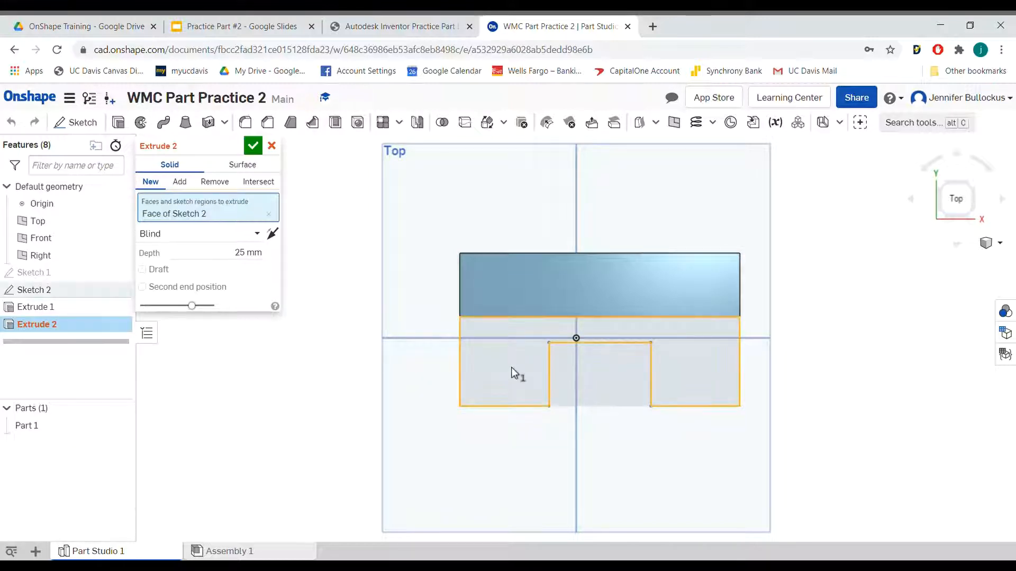
pyautogui.click(248, 259)
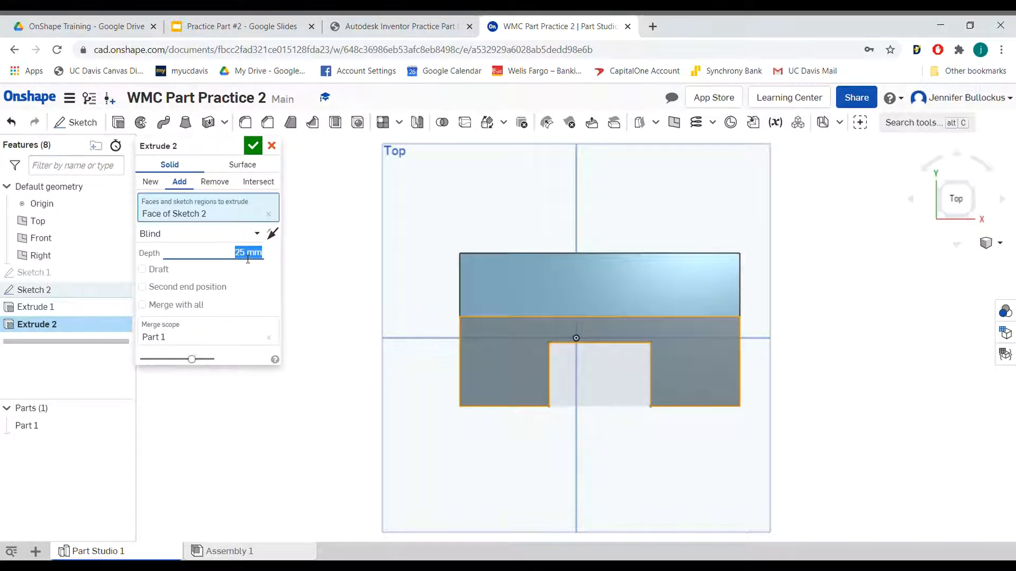
pyautogui.write('30')
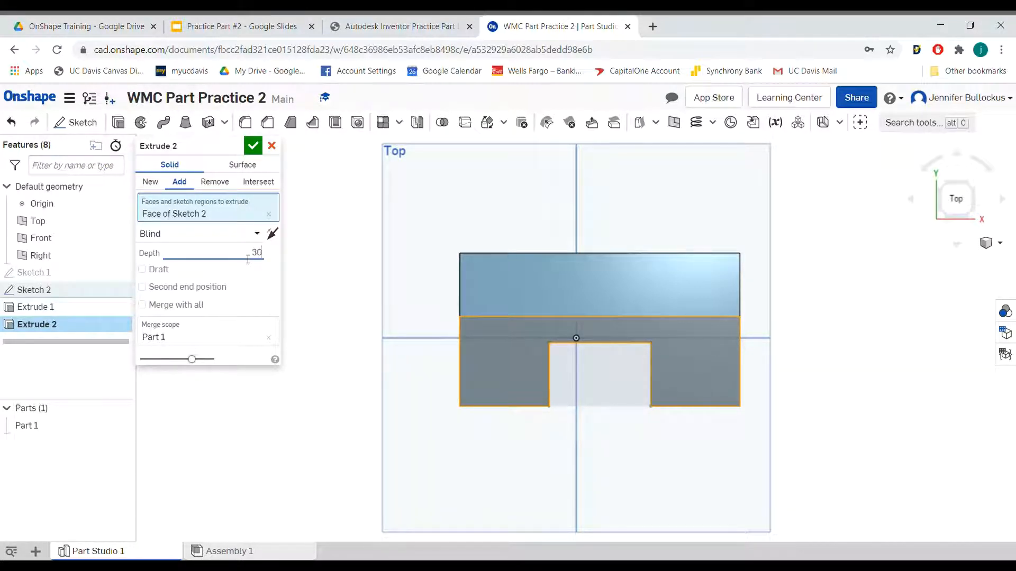
pyautogui.press('Return')
pyautogui.click(253, 146)
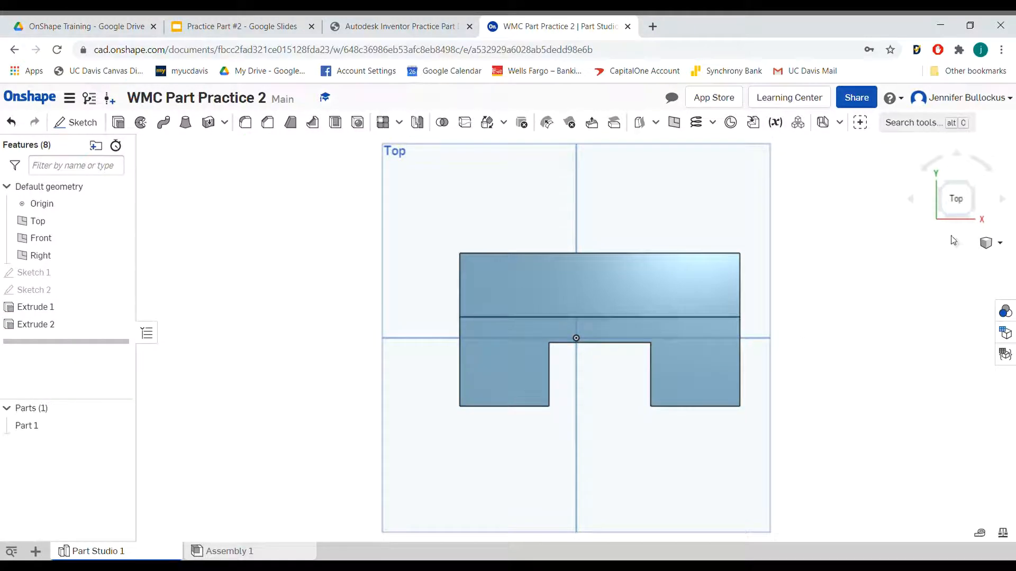
# - Examine the extruded part's stepped shape and notch from the top, front and underside
pyautogui.click(959, 154)
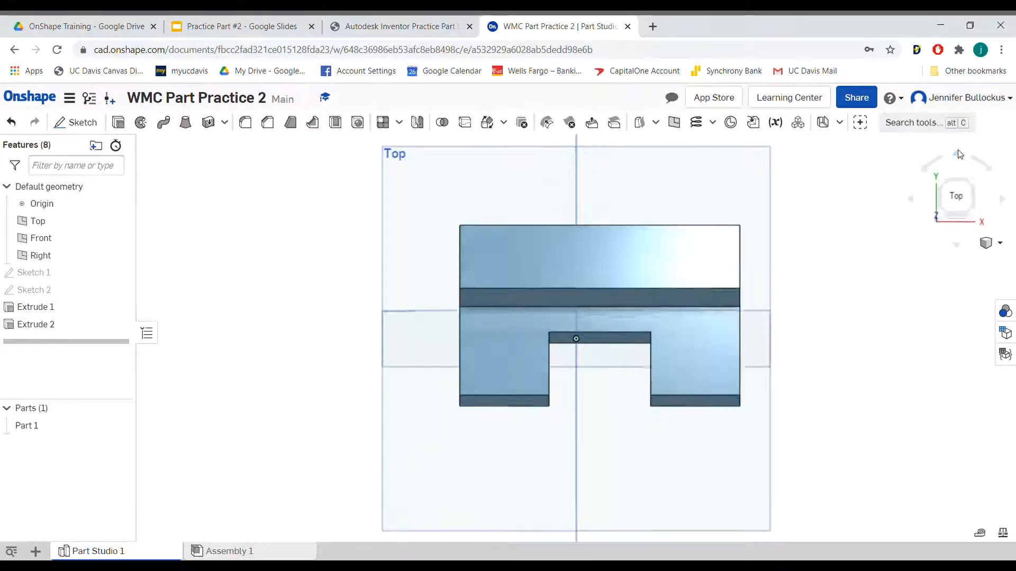
pyautogui.click(959, 154)
pyautogui.click(958, 154)
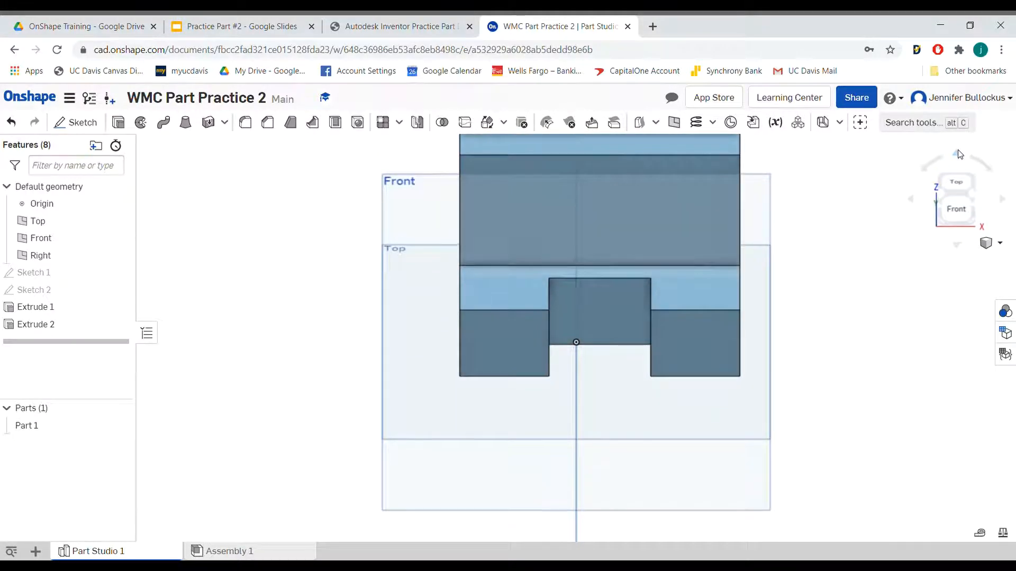
pyautogui.click(959, 154)
pyautogui.click(955, 201)
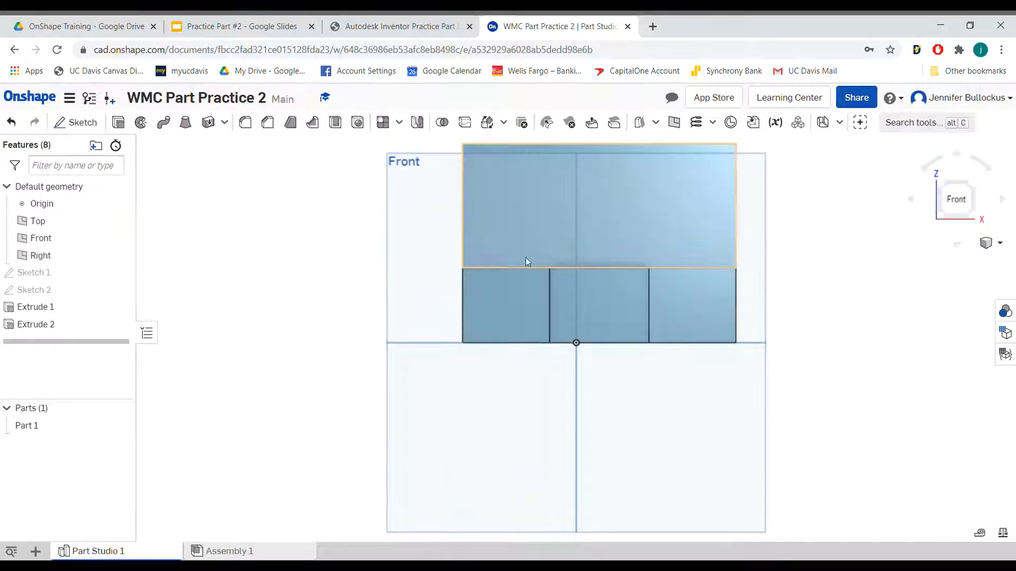
pyautogui.click(960, 155)
pyautogui.click(961, 157)
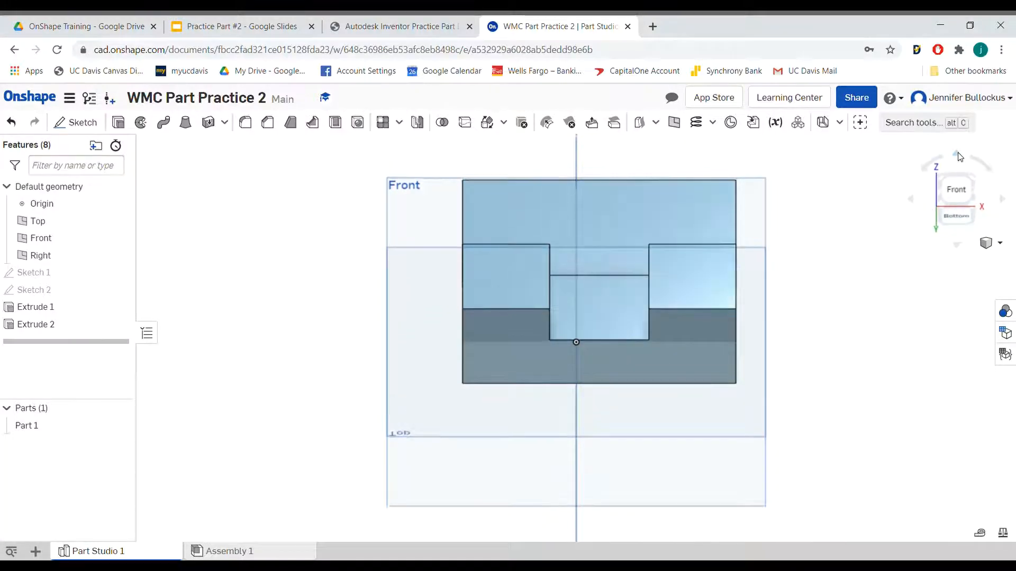
pyautogui.click(957, 246)
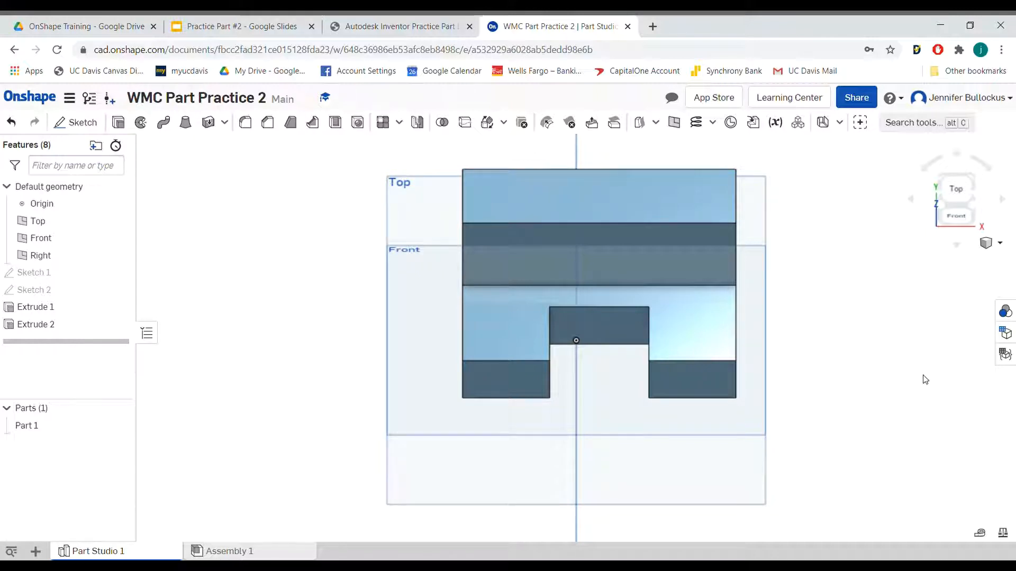
pyautogui.click(960, 218)
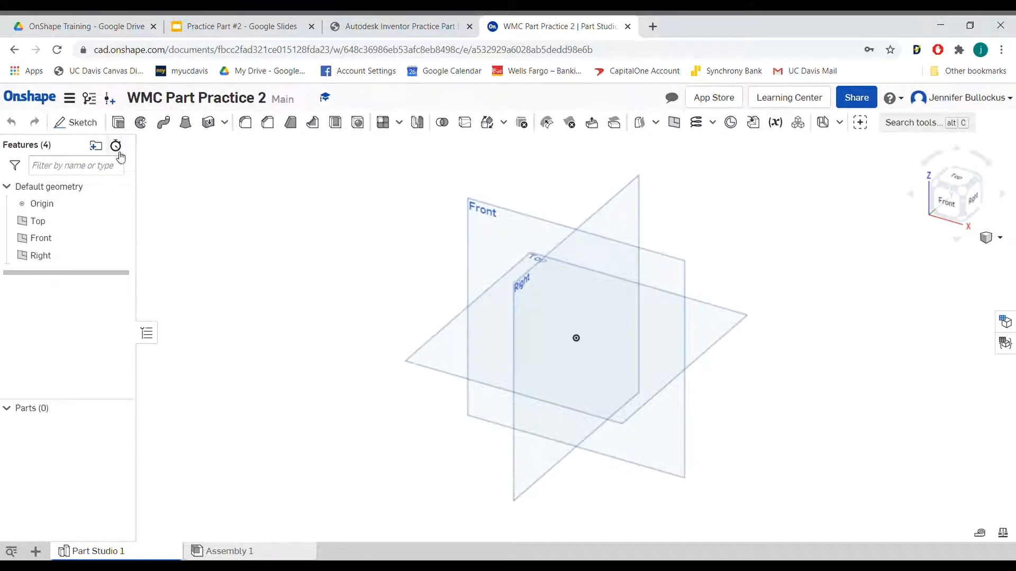
# - Set the workspace's default length unit to Millimeter
pyautogui.click(71, 98)
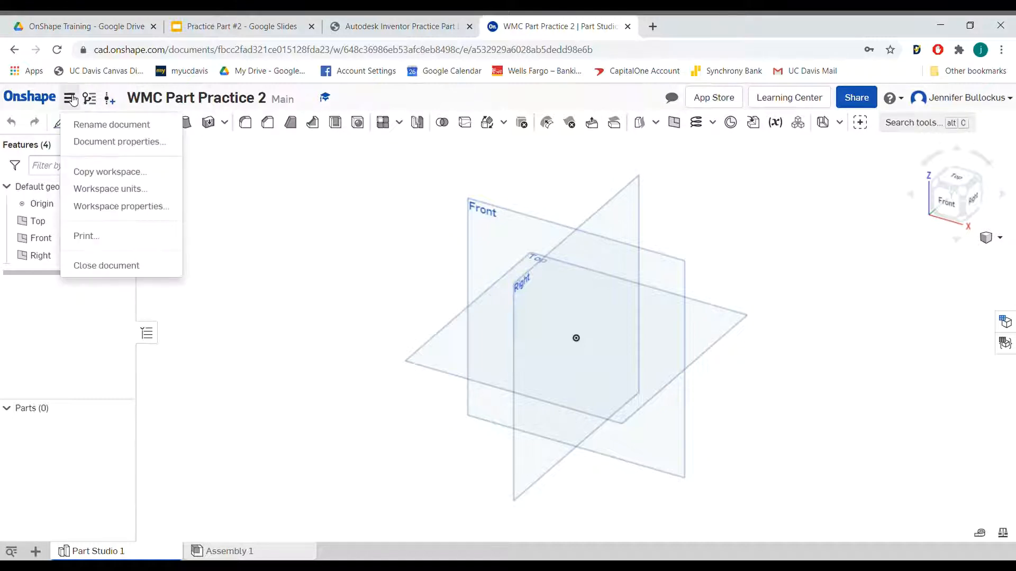
pyautogui.click(140, 193)
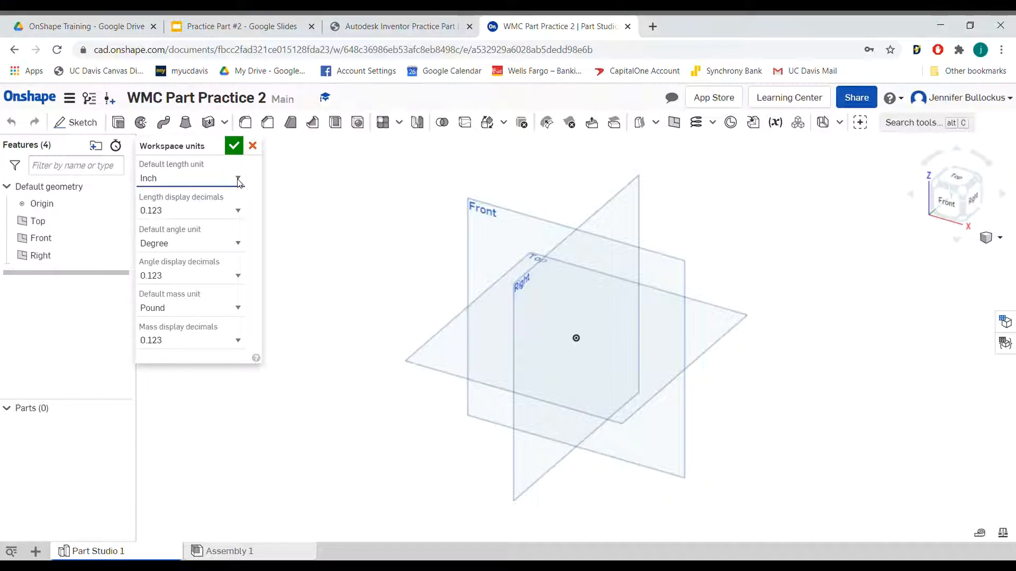
pyautogui.click(219, 239)
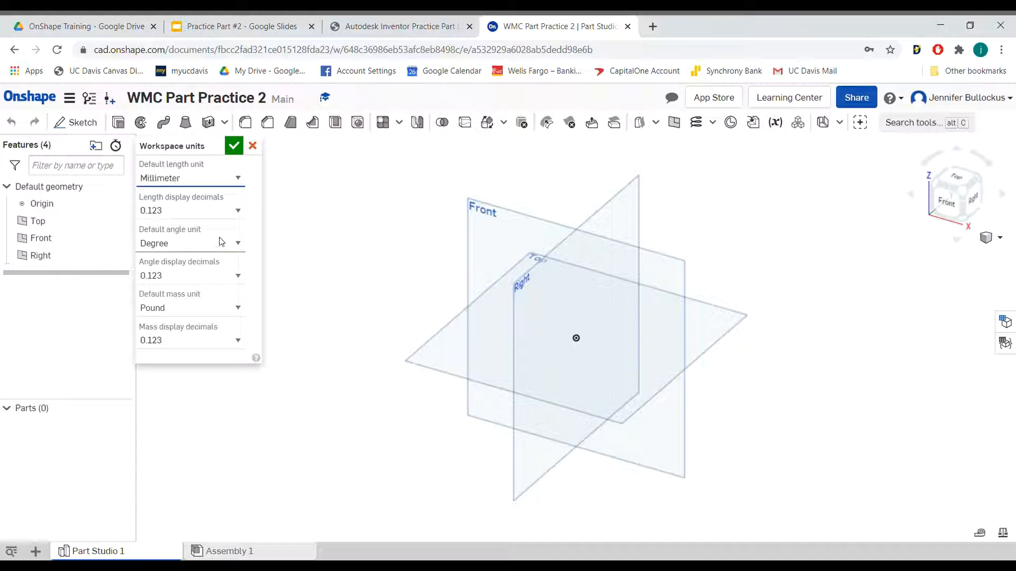
pyautogui.click(232, 148)
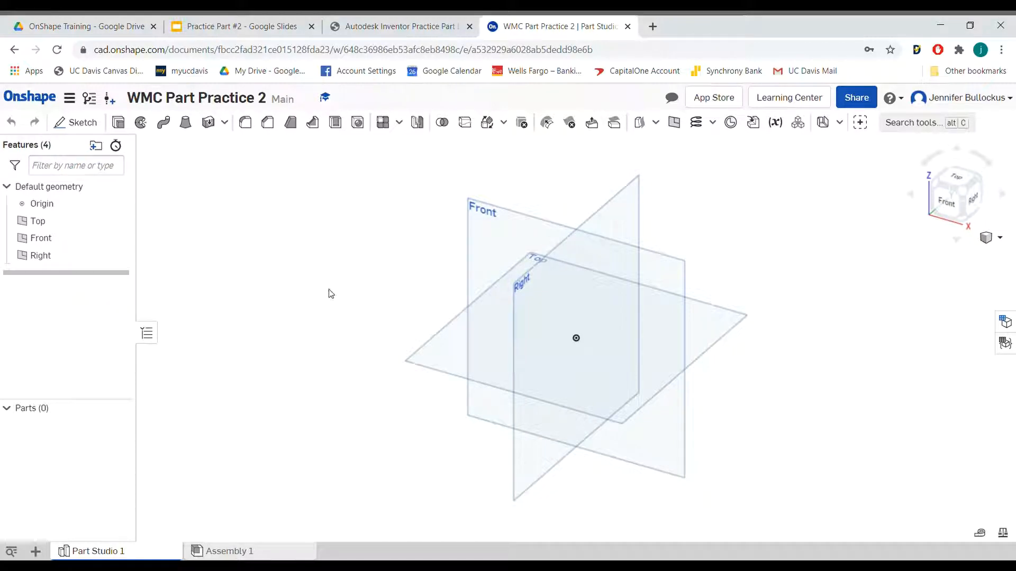
# - Start a sketch on the Top plane and draw a rectangle around the origin, about 103 mm wide and 59 mm high
pyautogui.hotkey('shift', 's')
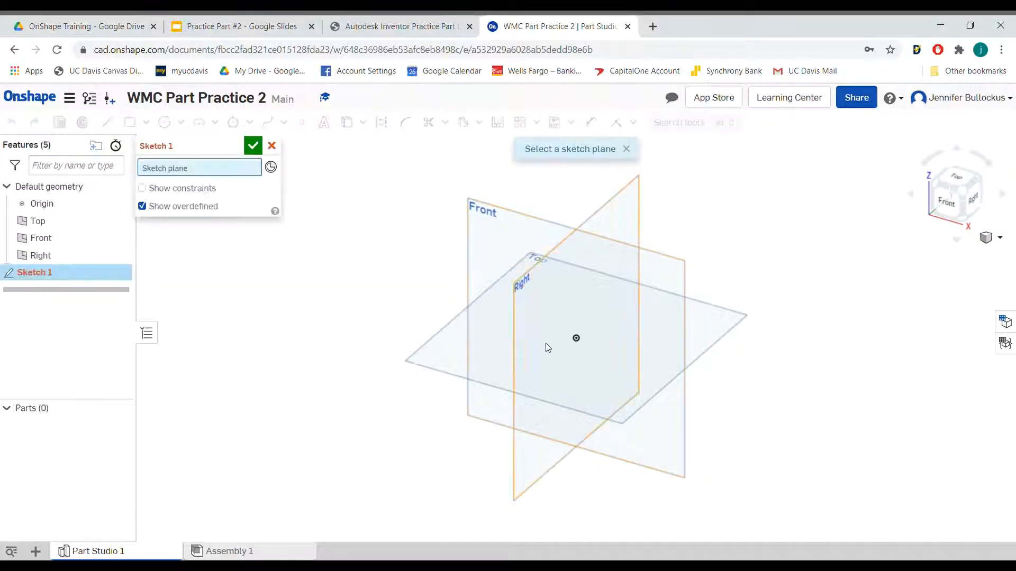
pyautogui.click(446, 348)
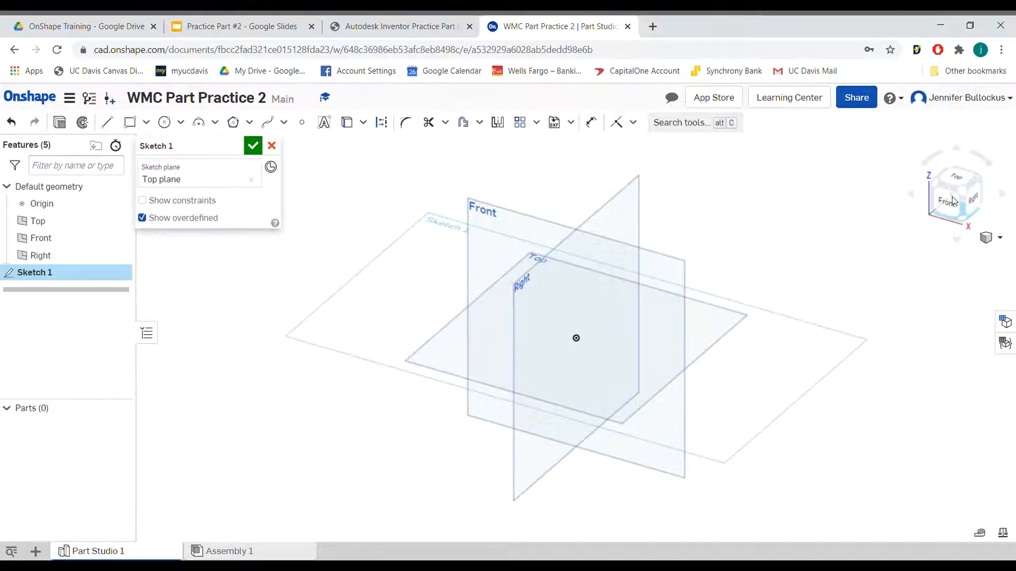
pyautogui.click(957, 184)
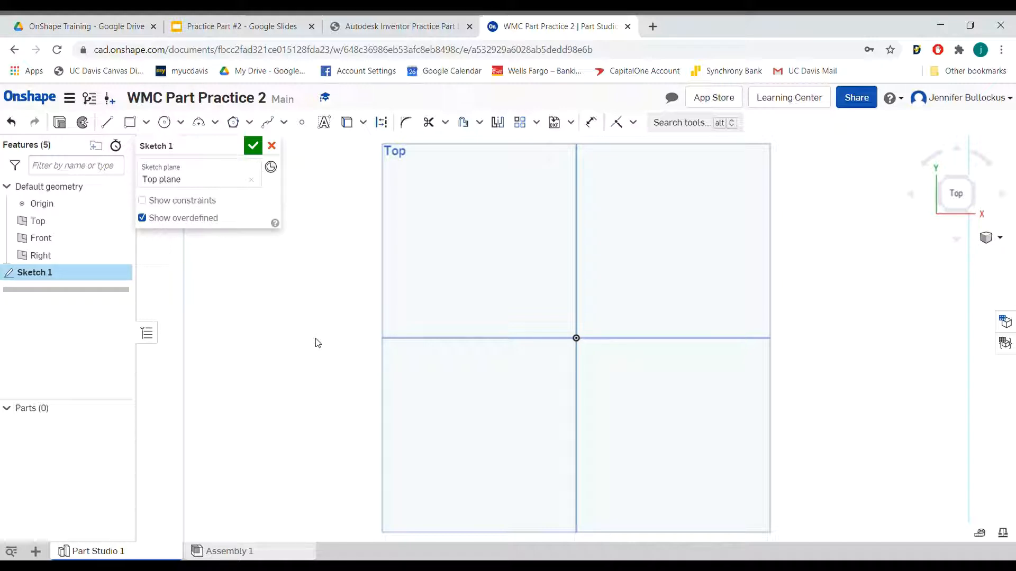
pyautogui.click(129, 125)
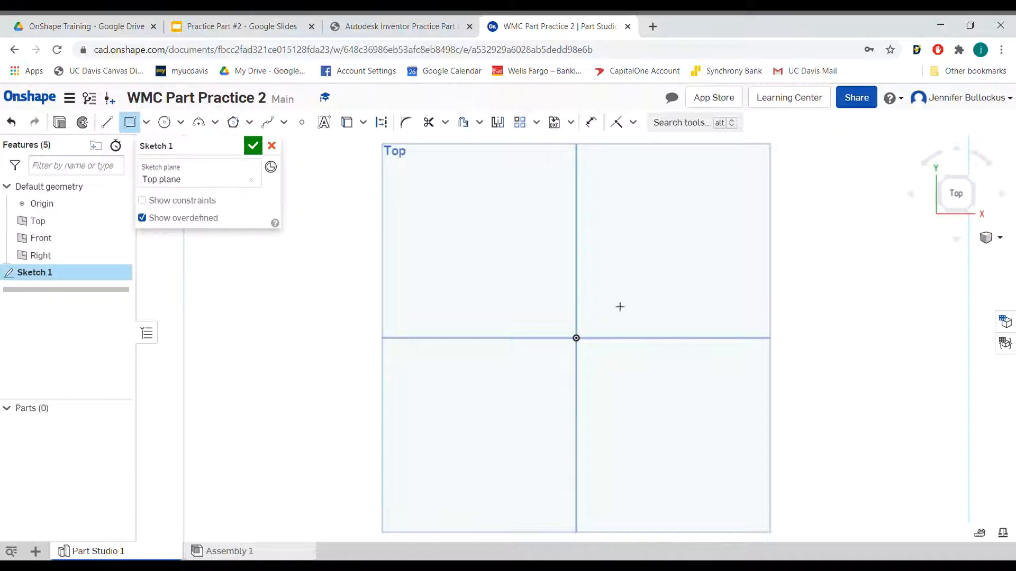
pyautogui.click(466, 259)
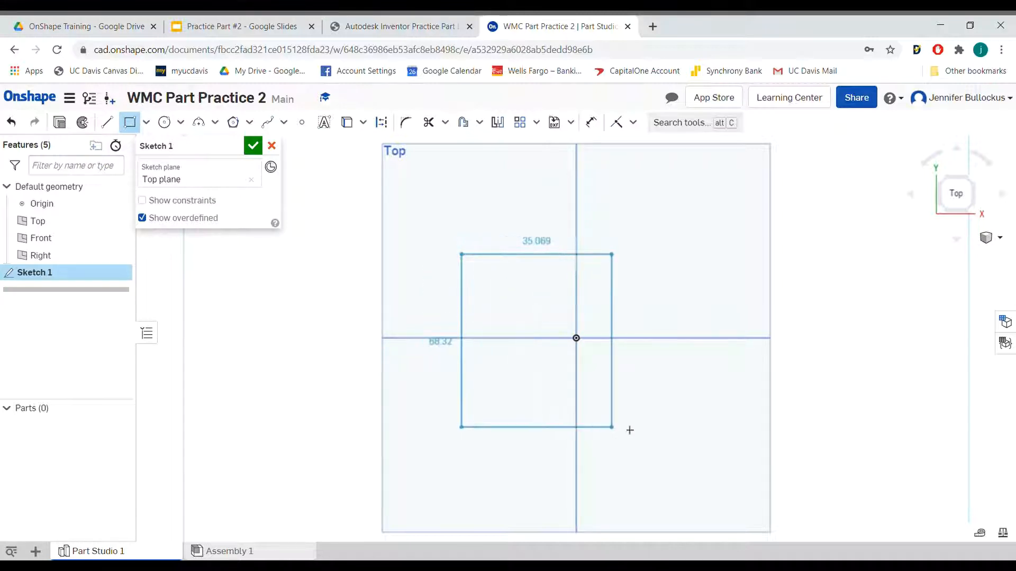
pyautogui.click(723, 406)
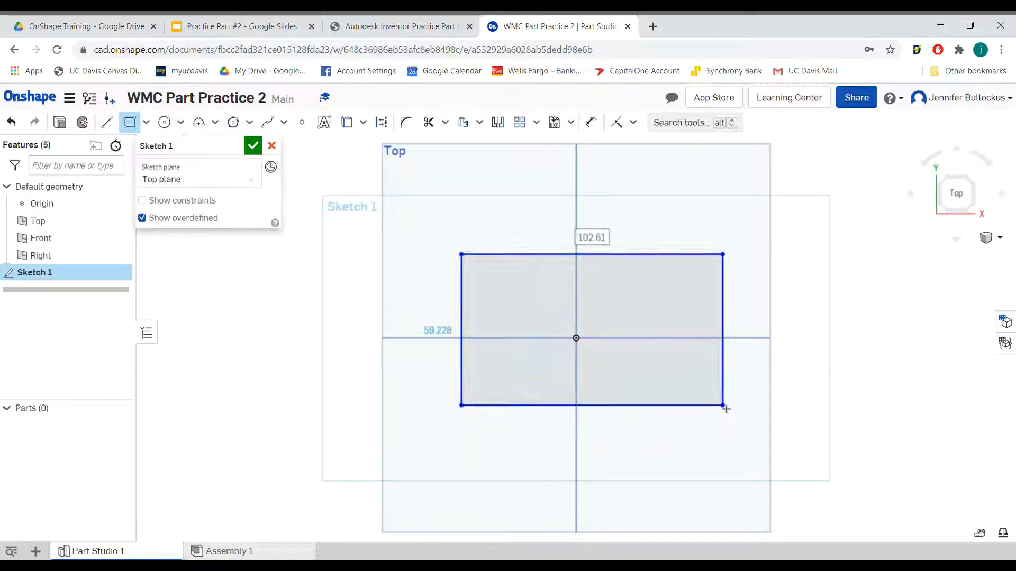
pyautogui.click(436, 334)
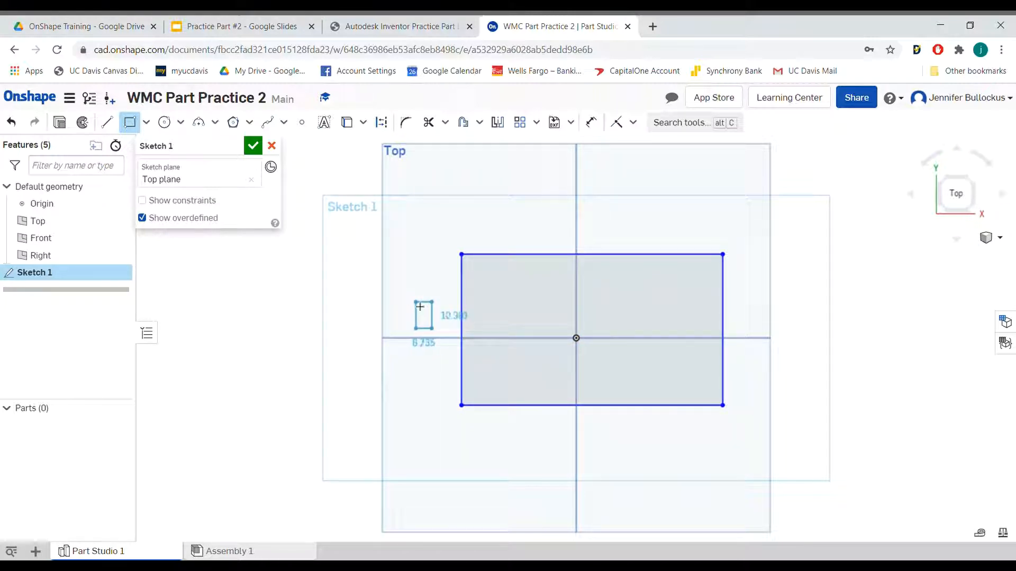
pyautogui.press('Escape')
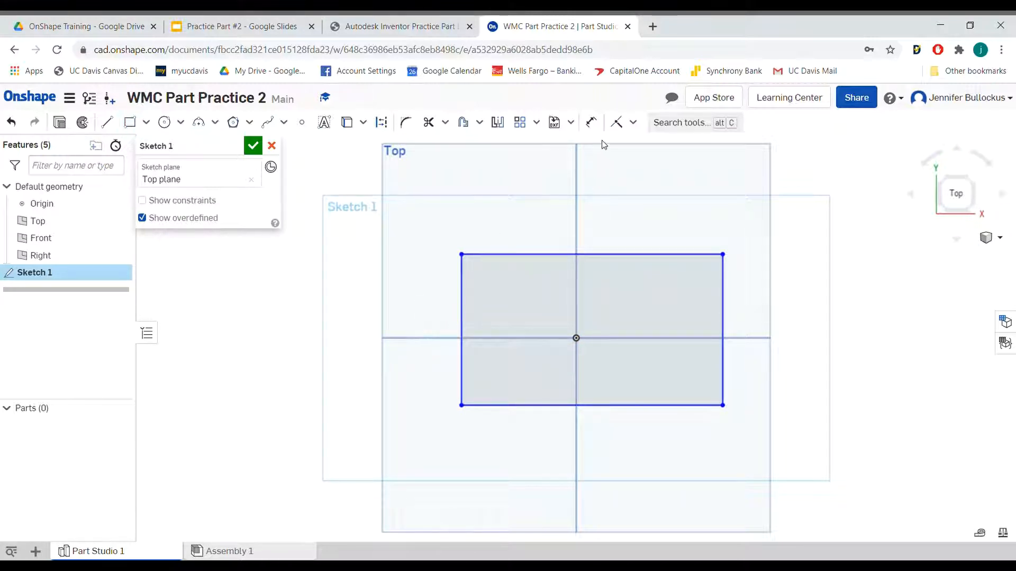
# - Dimension the rectangle's vertical side and set it to 60 mm
pyautogui.click(592, 123)
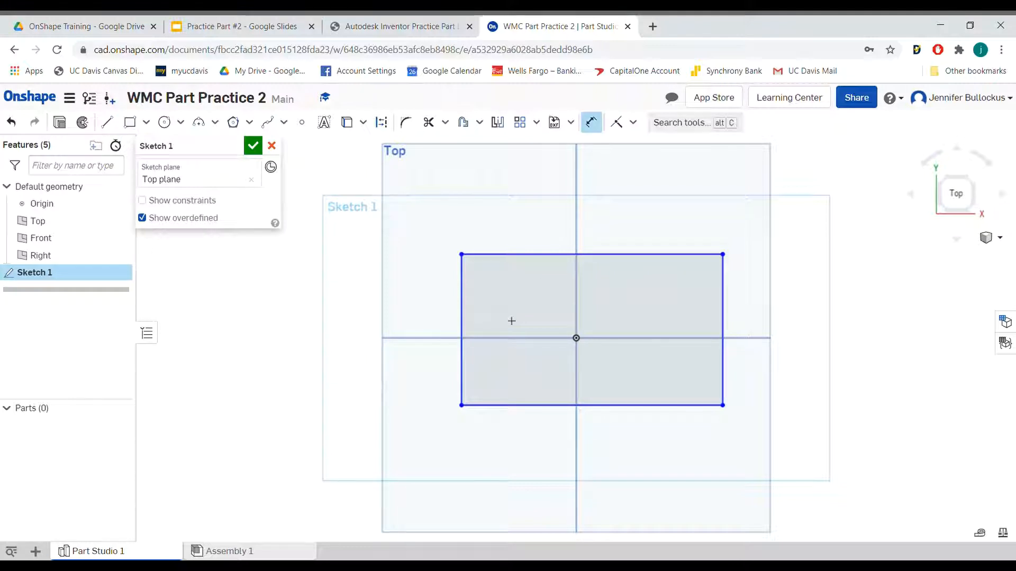
pyautogui.click(460, 307)
pyautogui.click(426, 310)
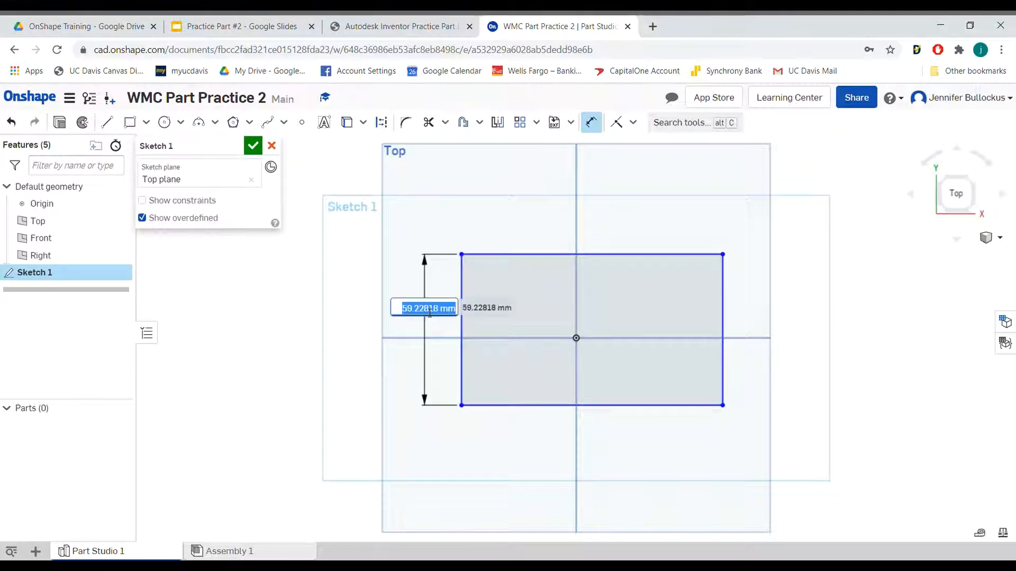
pyautogui.click(430, 312)
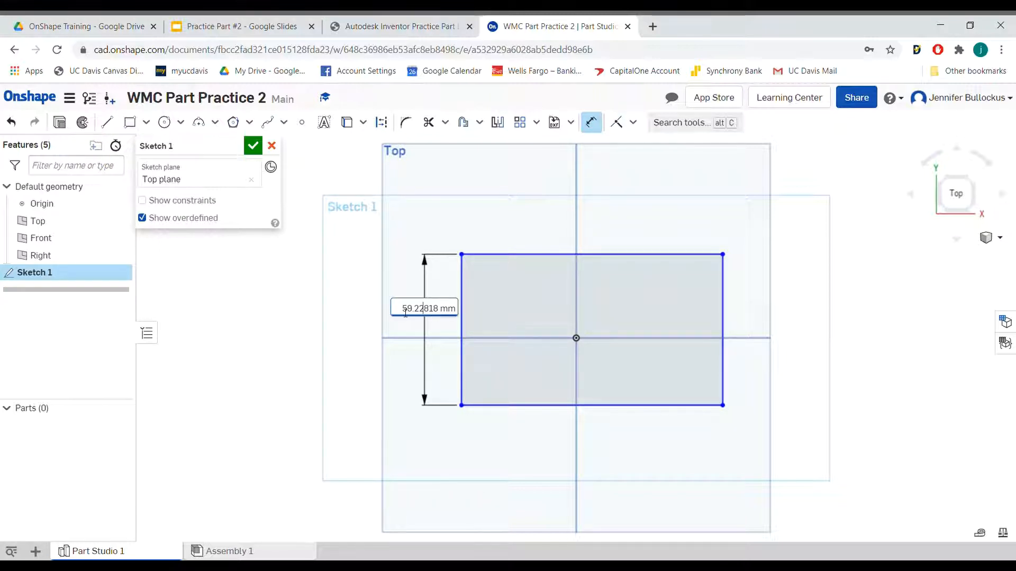
pyautogui.moveTo(405, 313); pyautogui.dragTo(460, 315)
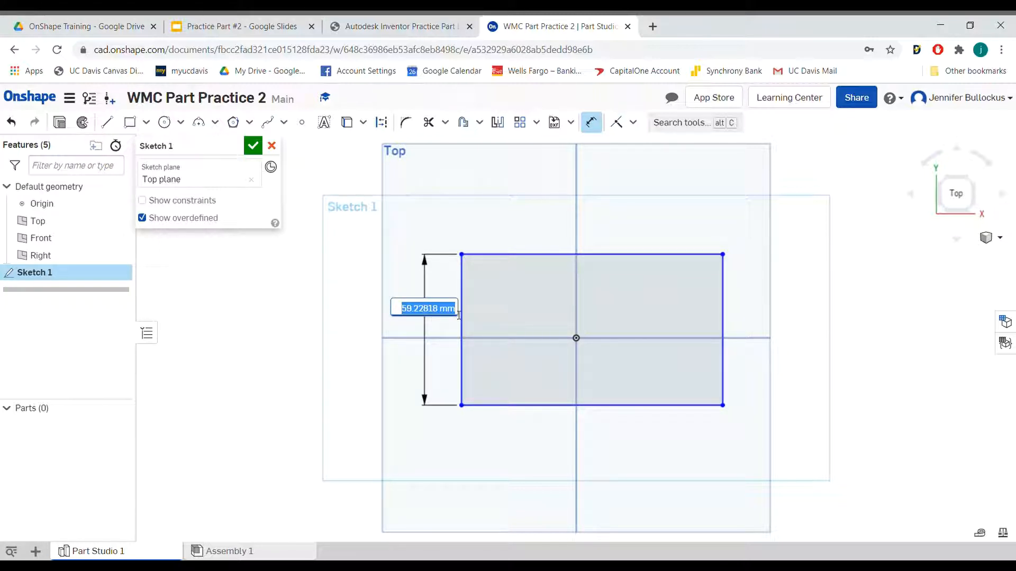
pyautogui.write('60')
pyautogui.press('Return')
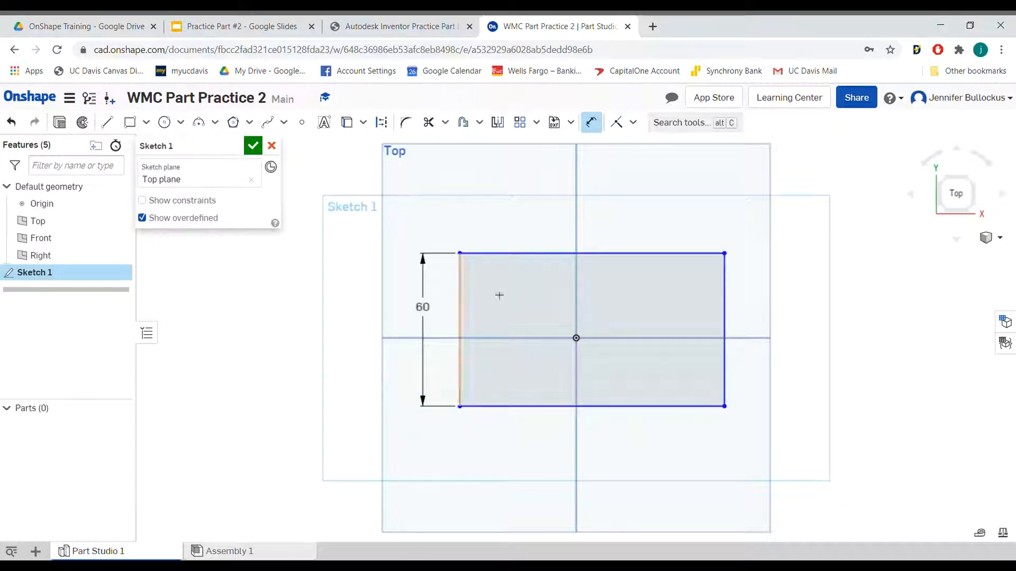
pyautogui.click(588, 260)
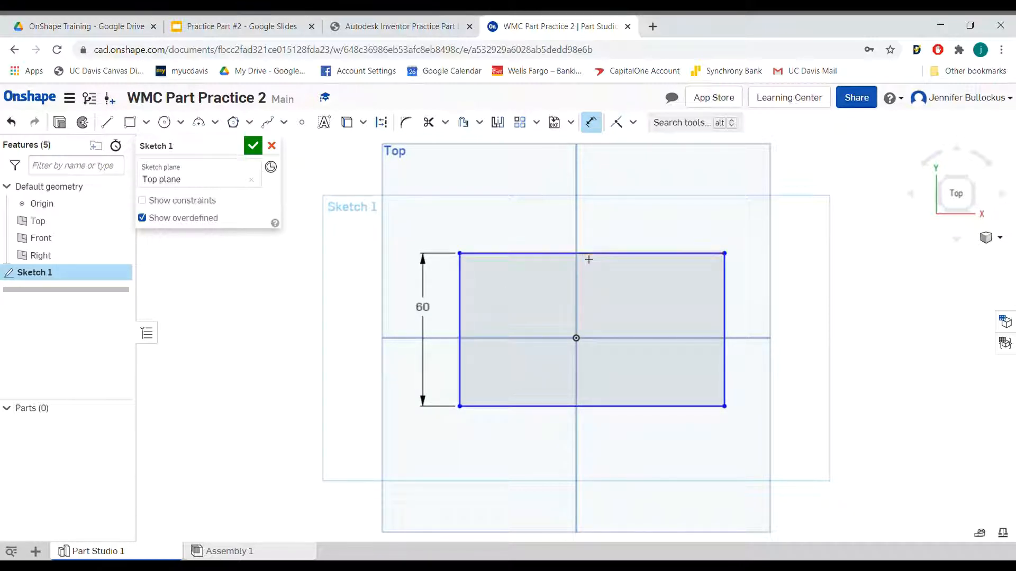
pyautogui.click(582, 217)
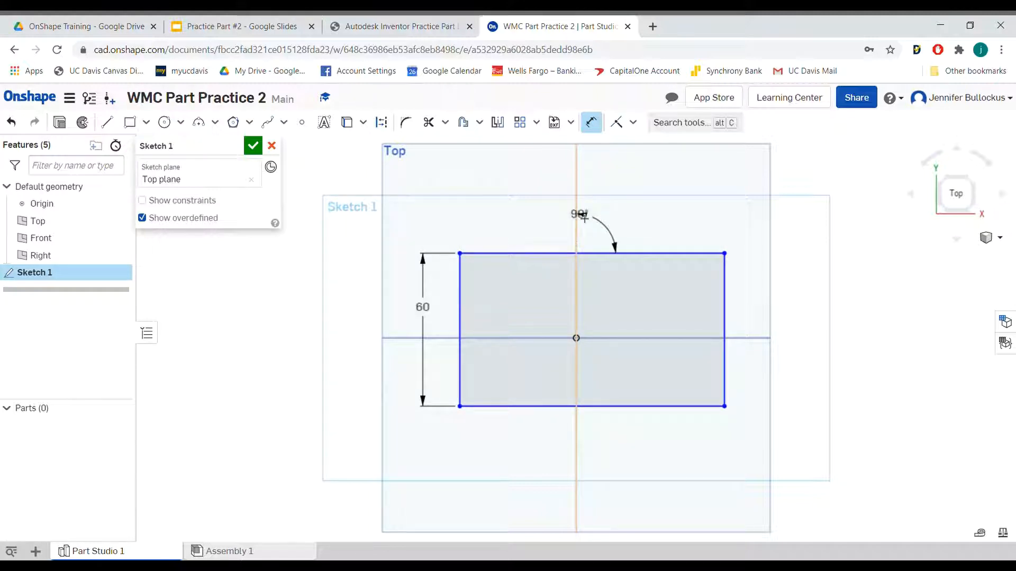
pyautogui.press('Escape')
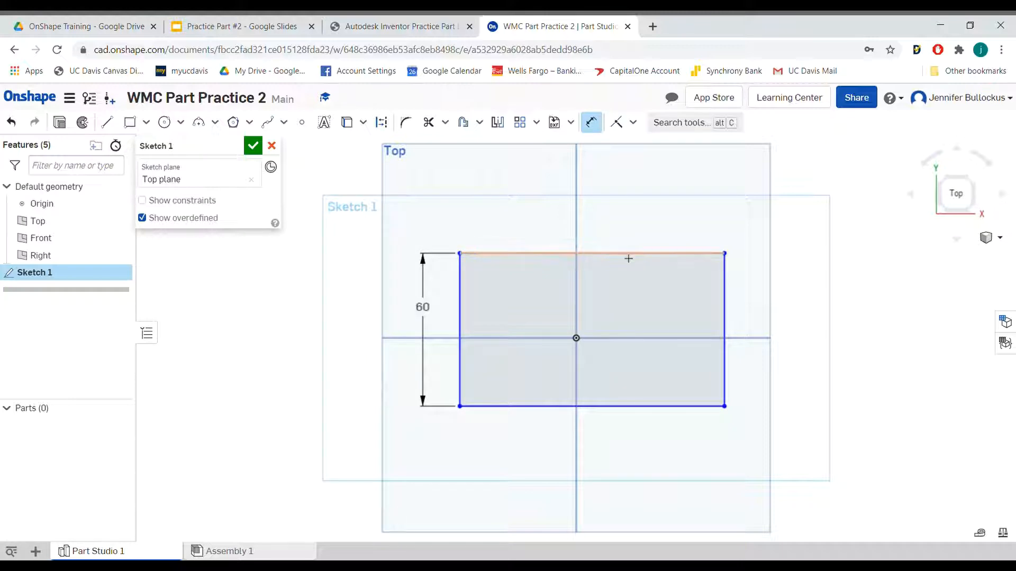
# - Dimension the rectangle's upper horizontal edge and set its length to 35+40+35 mm
pyautogui.click(627, 254)
pyautogui.click(627, 222)
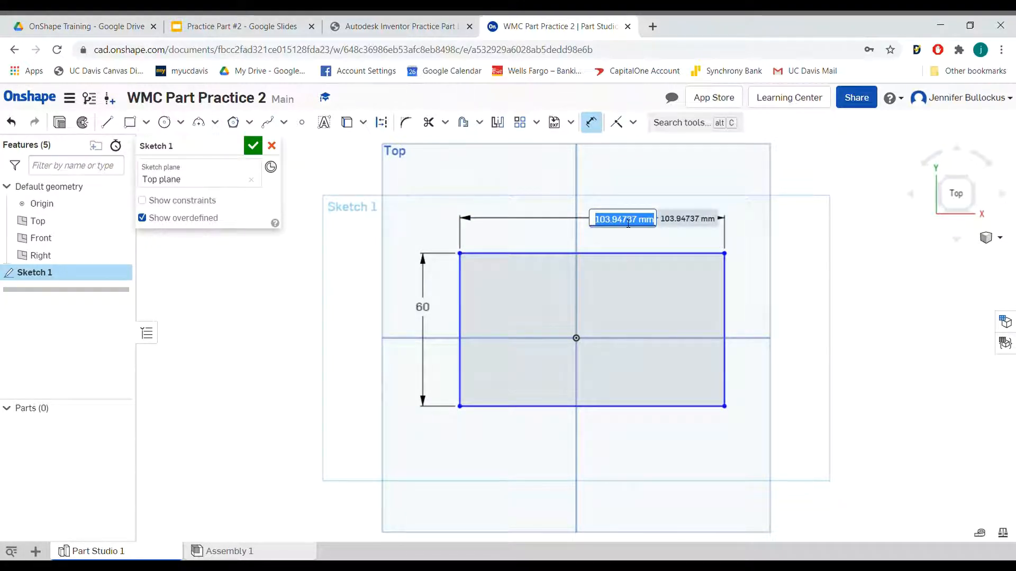
pyautogui.write('35+40')
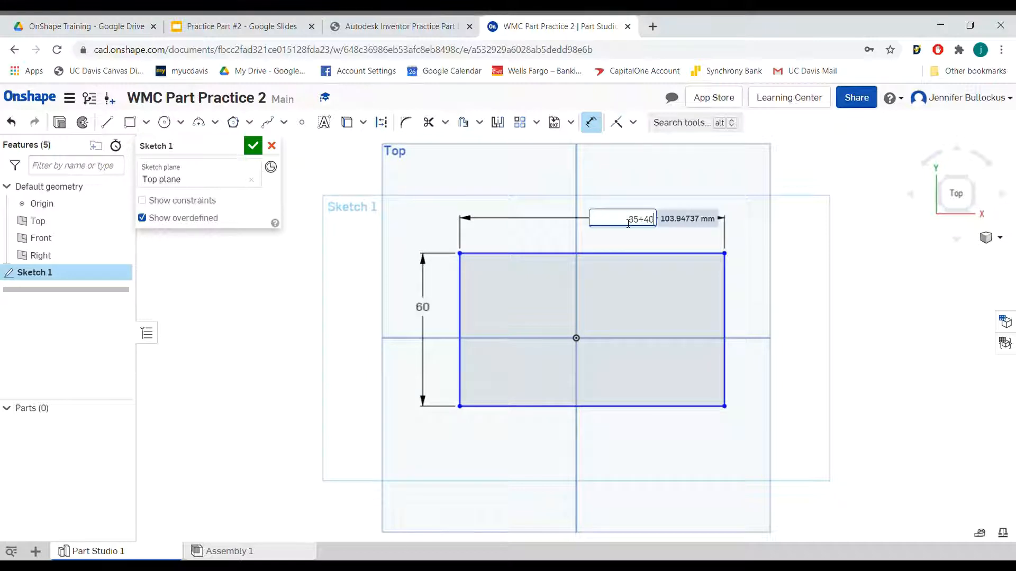
pyautogui.write('+35')
pyautogui.press('Return')
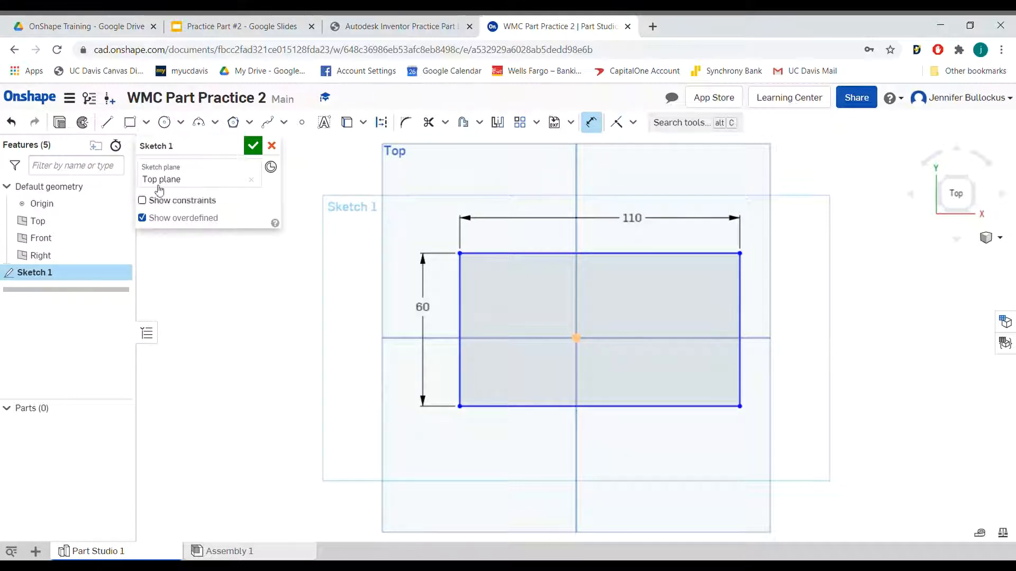
# - Draw a horizontal line across the rectangle's full width, about 21 mm below its upper edge
pyautogui.click(110, 124)
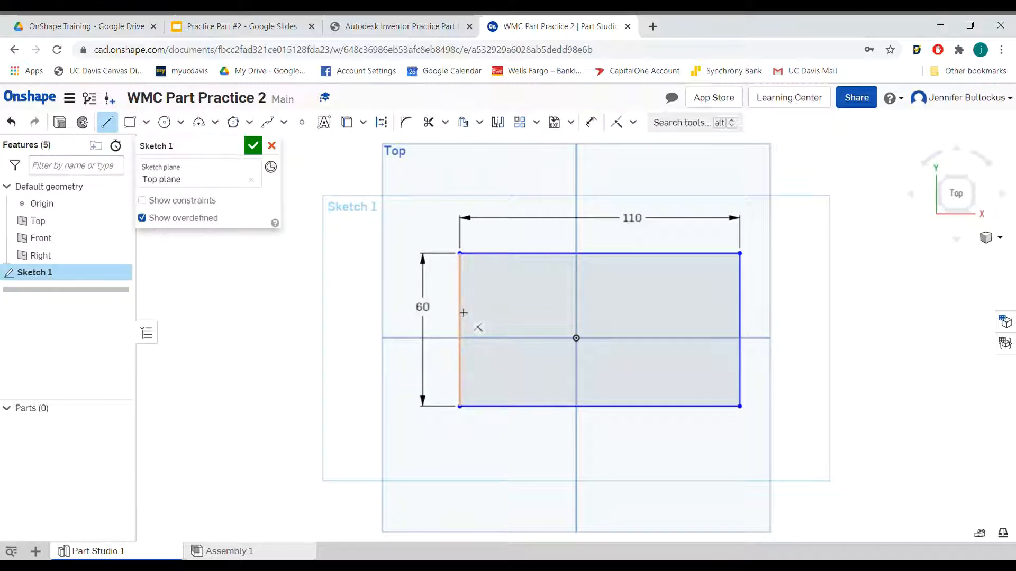
pyautogui.click(460, 308)
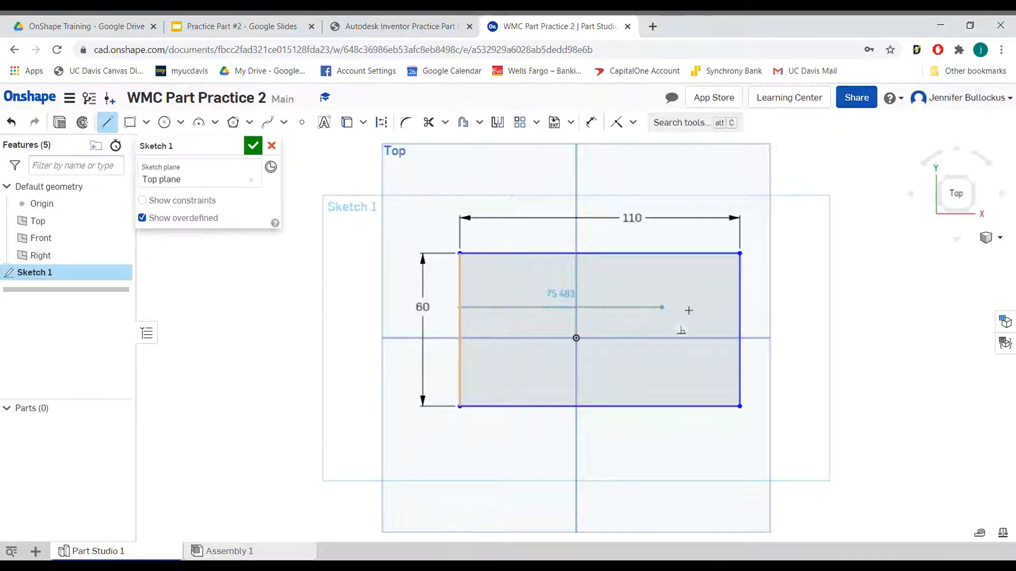
pyautogui.click(740, 310)
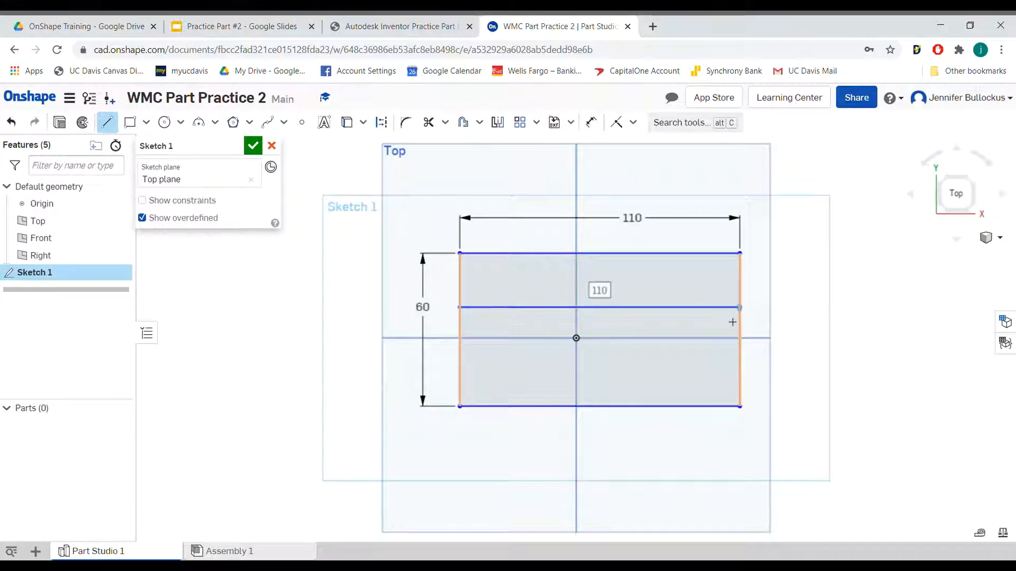
pyautogui.press('Escape')
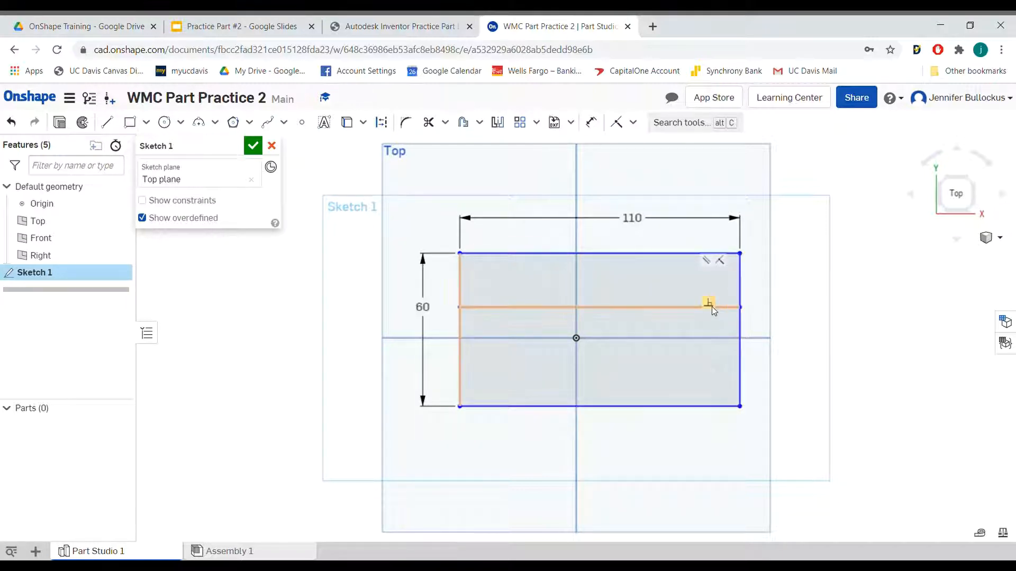
# - Set the distance between the dividing line and the rectangle's upper edge to 25 mm and finish the sketch
pyautogui.click(591, 123)
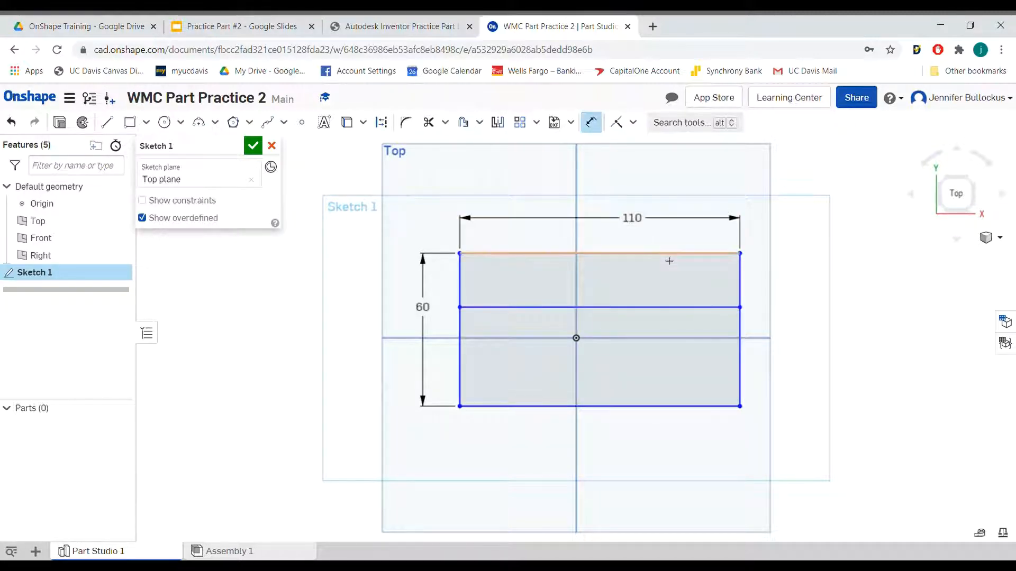
pyautogui.click(669, 307)
pyautogui.click(672, 253)
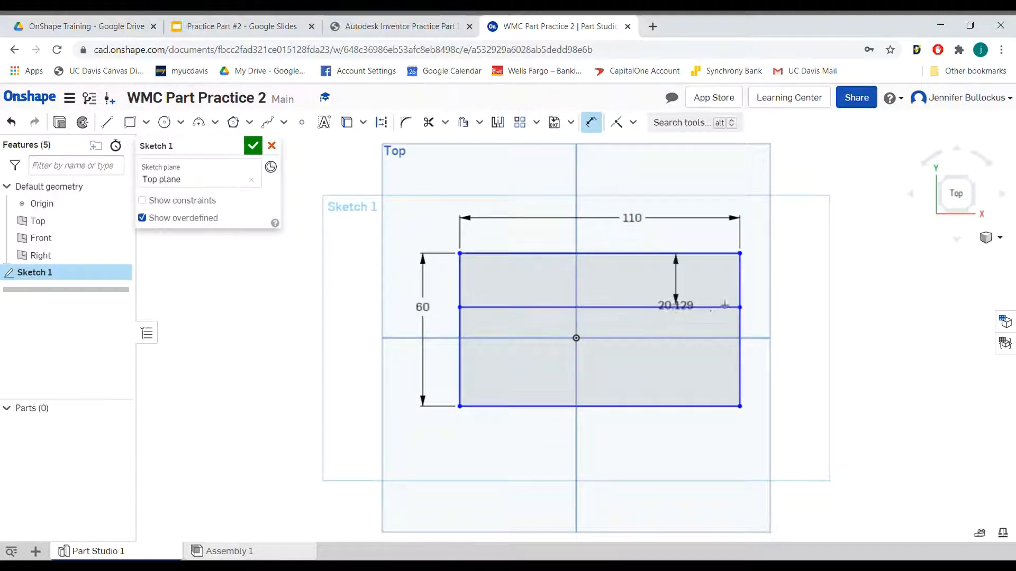
pyautogui.click(790, 286)
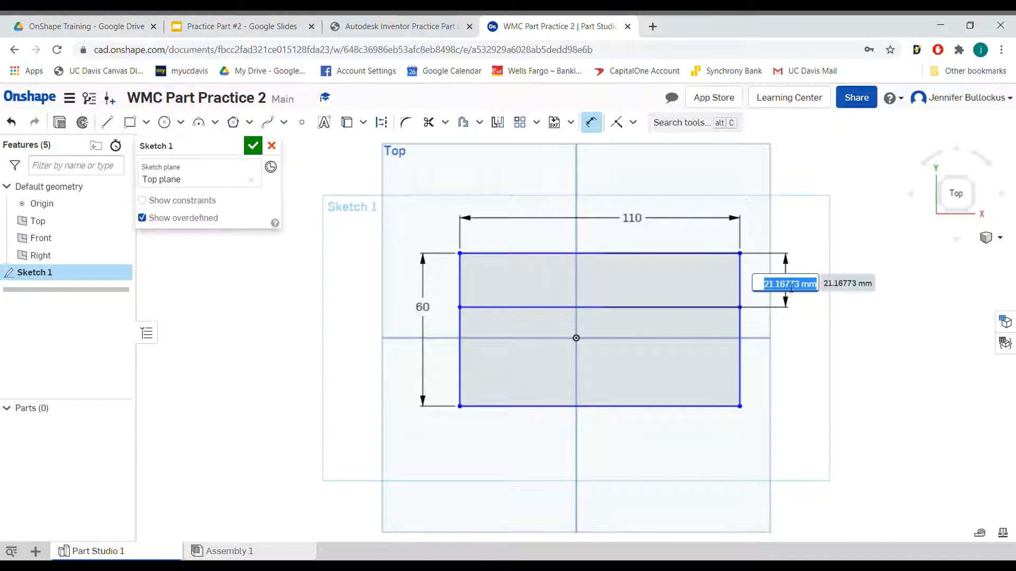
pyautogui.press('Return')
pyautogui.write('25')
pyautogui.press('Return')
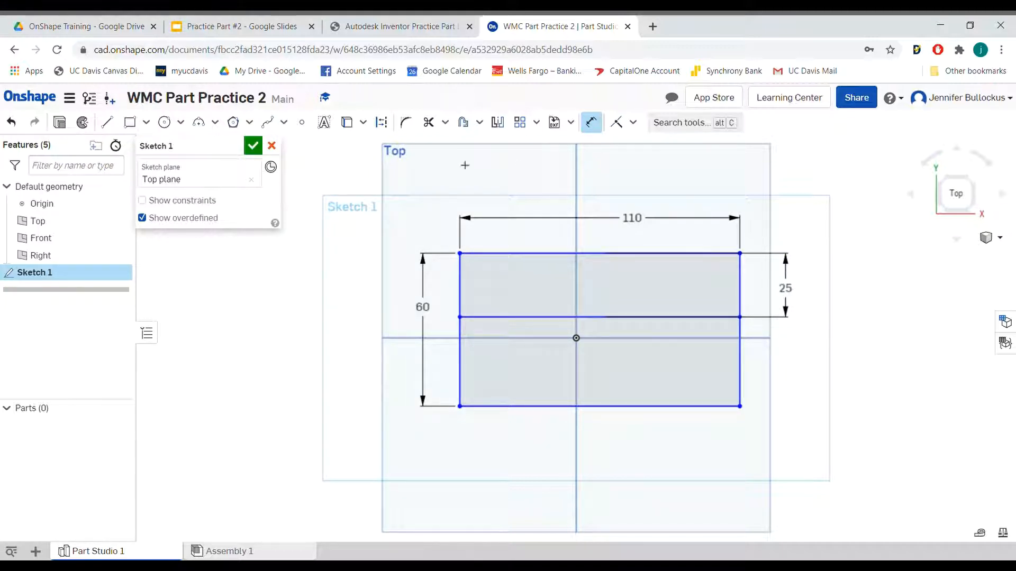
pyautogui.click(253, 145)
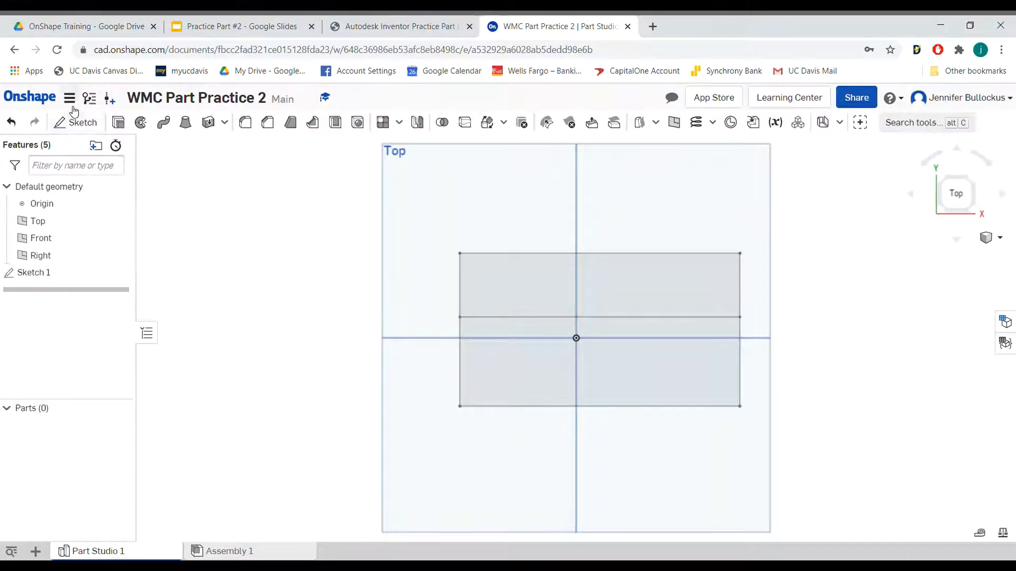
# - Start a sketch on the lower region and draw a three-sided notch outline from its lower edge, about 37 mm wide and 20 mm deep
pyautogui.click(69, 127)
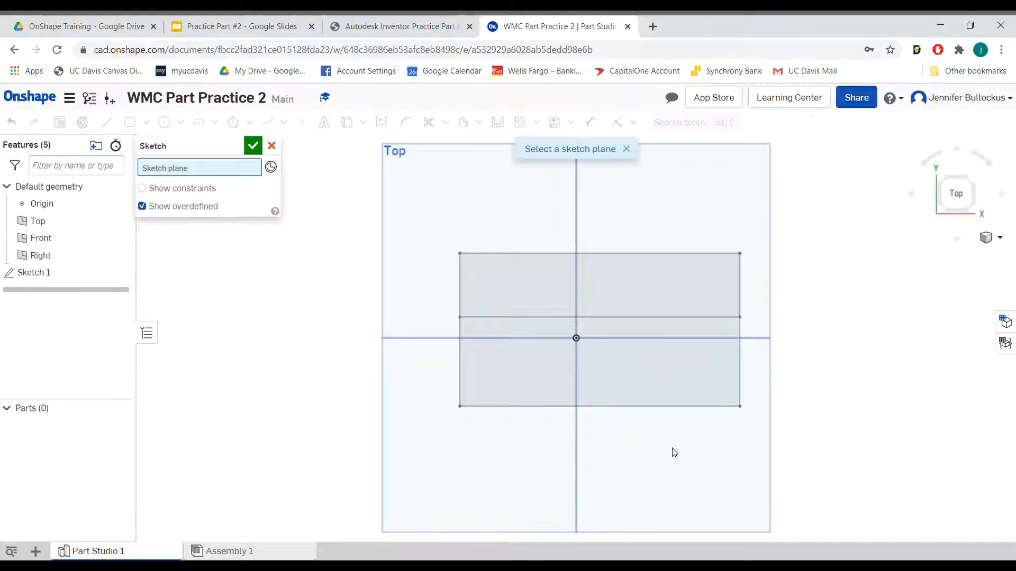
pyautogui.click(645, 345)
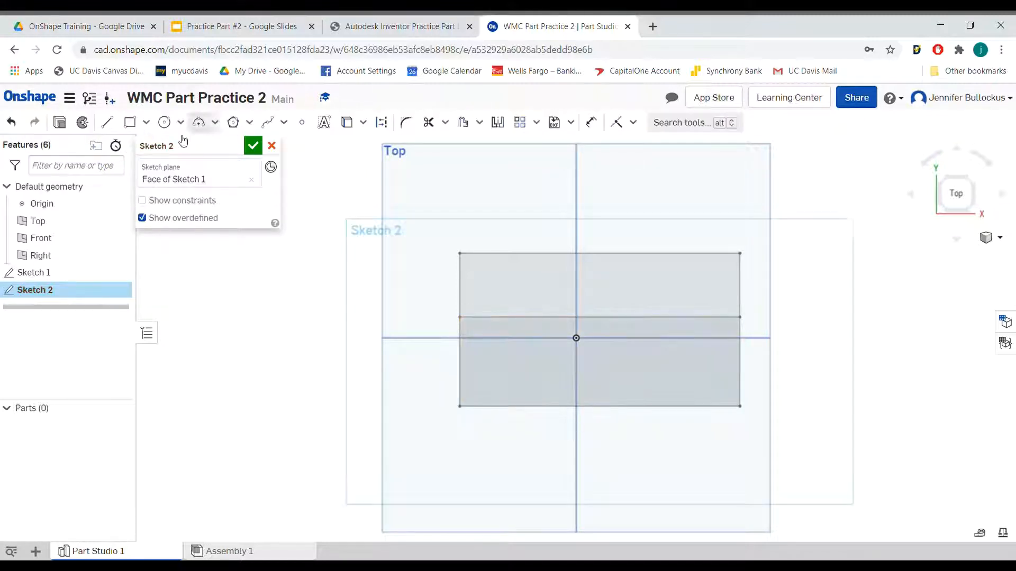
pyautogui.click(107, 122)
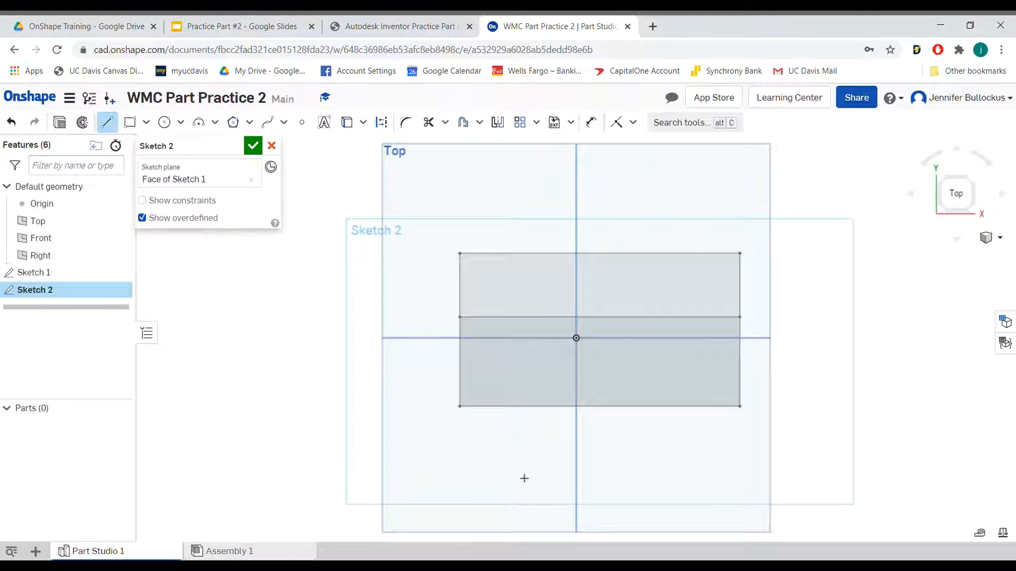
pyautogui.click(553, 406)
pyautogui.click(554, 356)
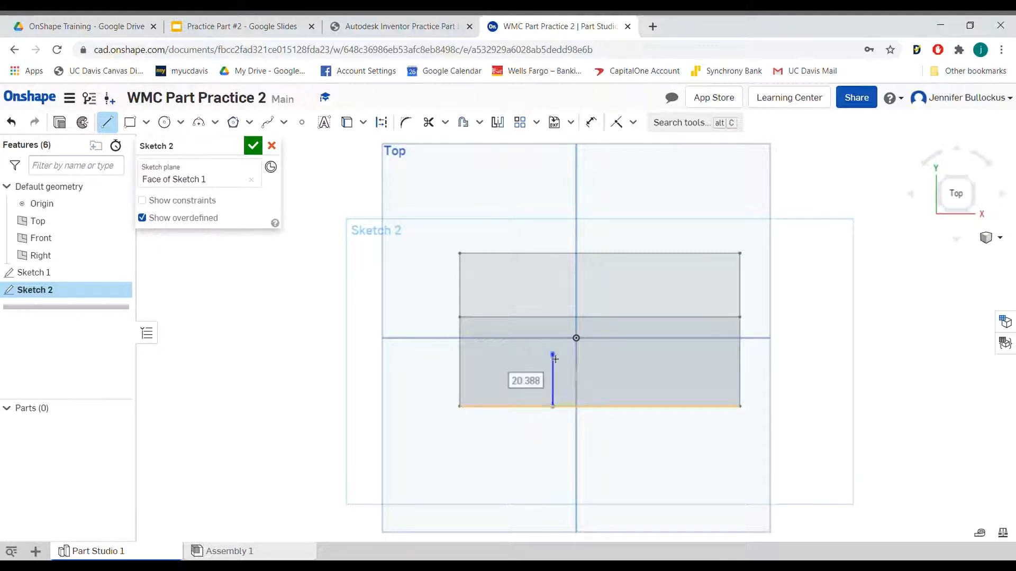
pyautogui.click(647, 354)
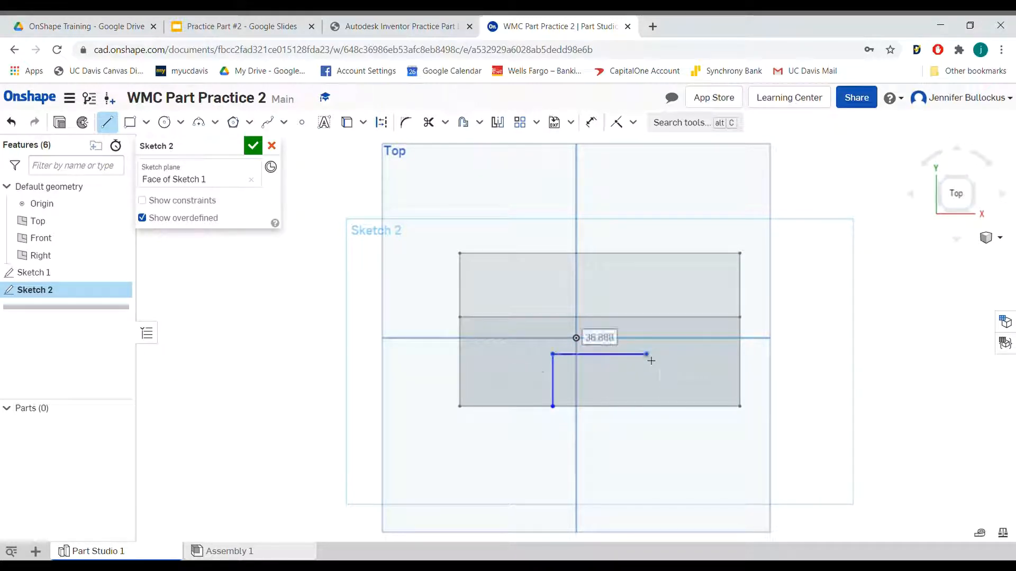
pyautogui.click(647, 406)
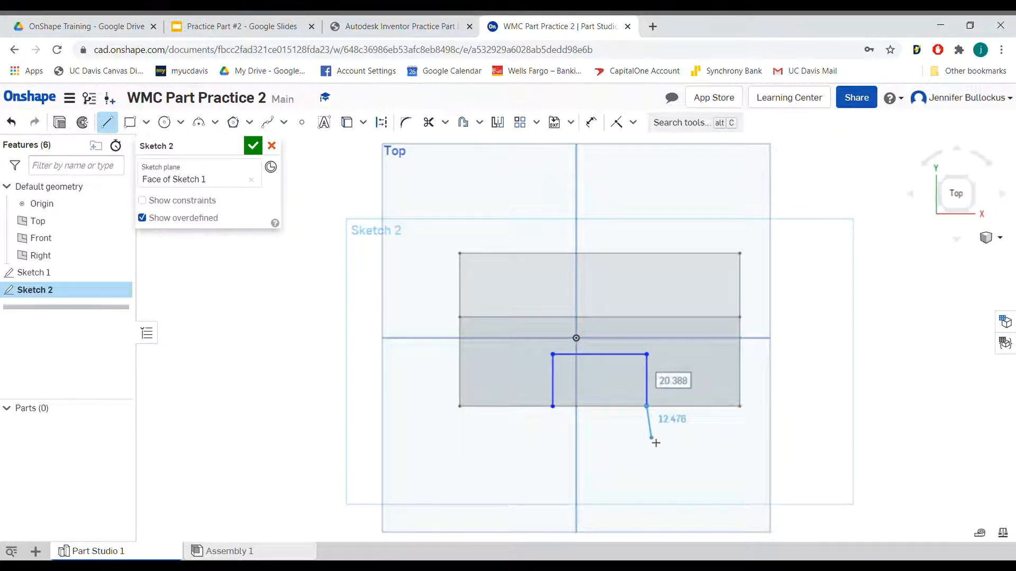
pyautogui.press('Escape')
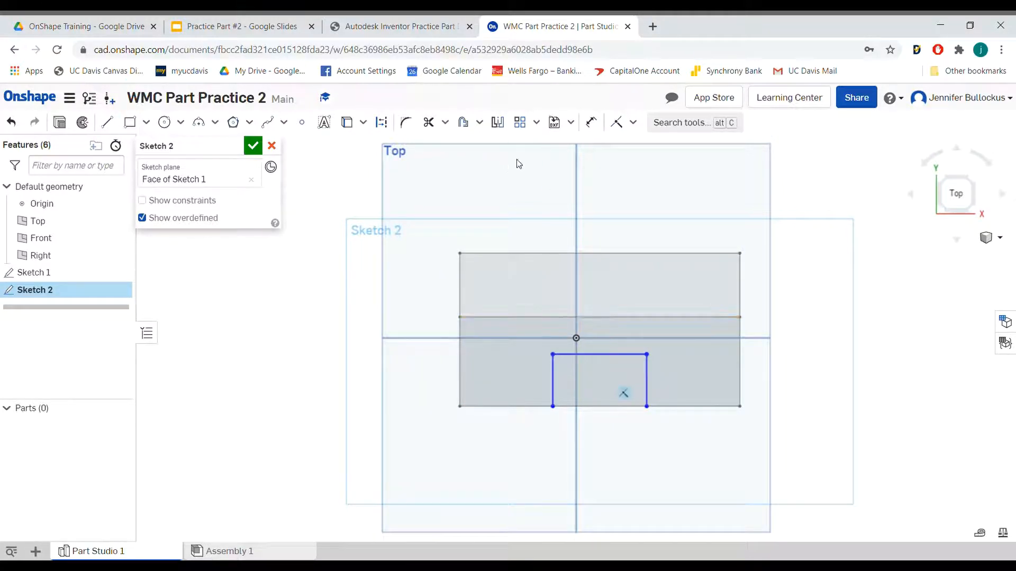
# - Dimension the notch's right side from the rectangle's right edge and set the distance to 35 mm
pyautogui.click(592, 123)
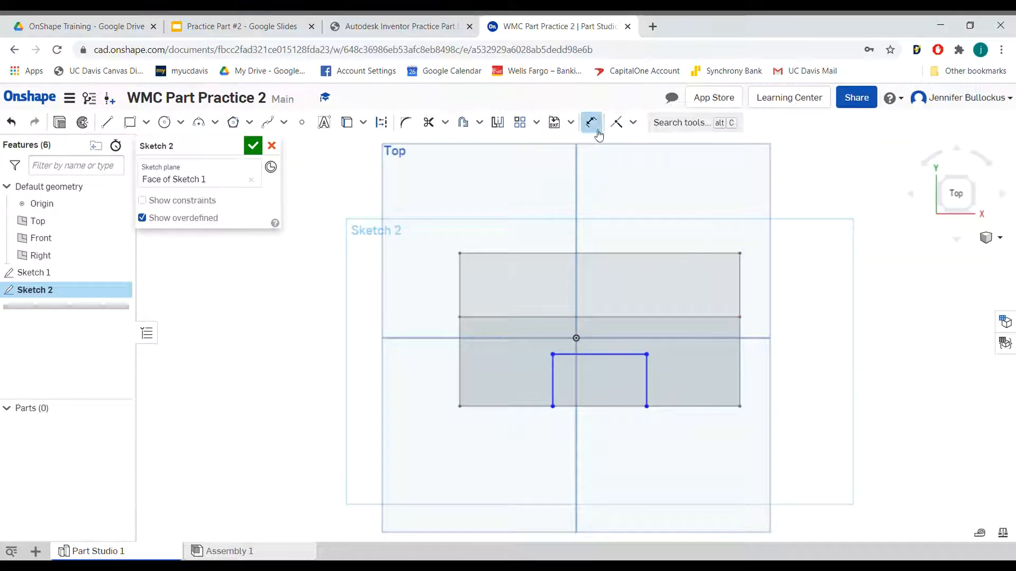
pyautogui.click(651, 383)
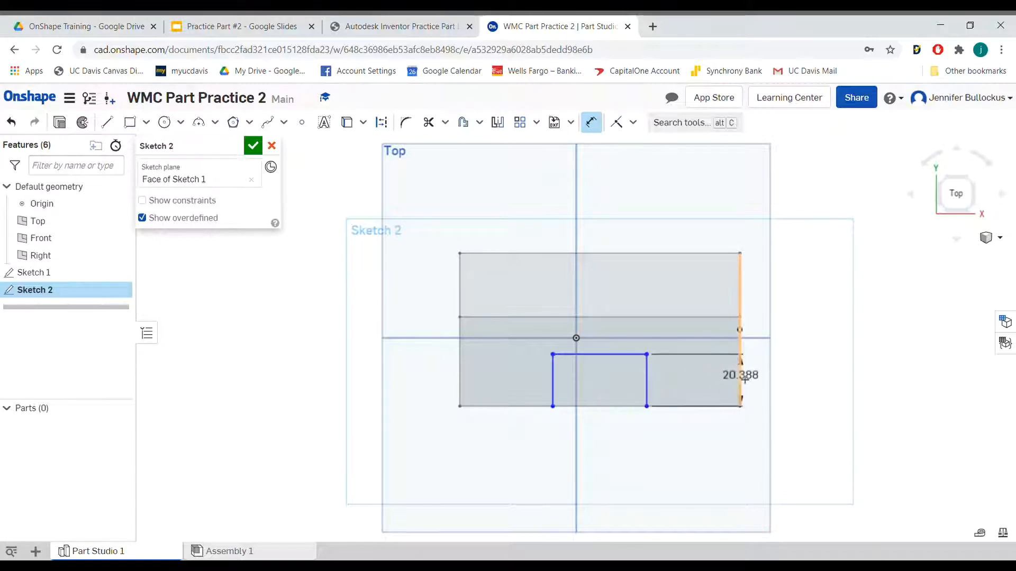
pyautogui.click(740, 377)
pyautogui.click(707, 456)
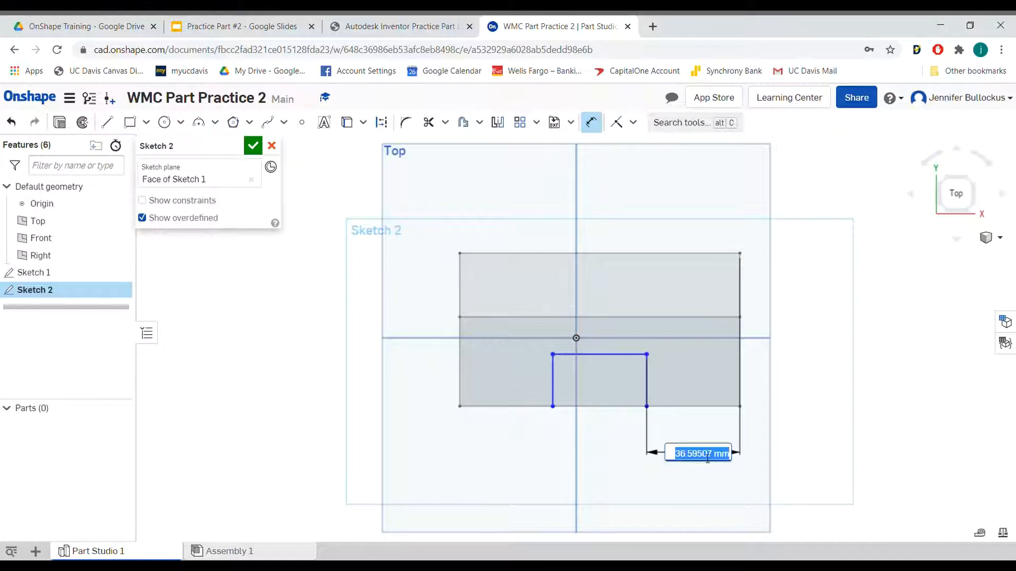
pyautogui.write('35')
pyautogui.press('Return')
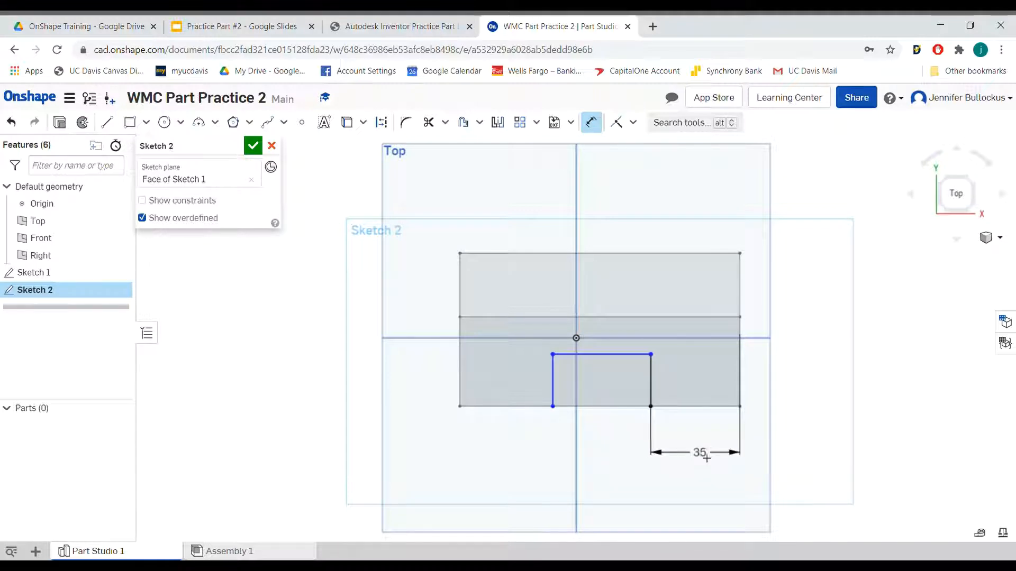
# - Dimension the notch's left side from the rectangle's left edge and set the distance to 35 mm
pyautogui.click(552, 382)
pyautogui.click(460, 375)
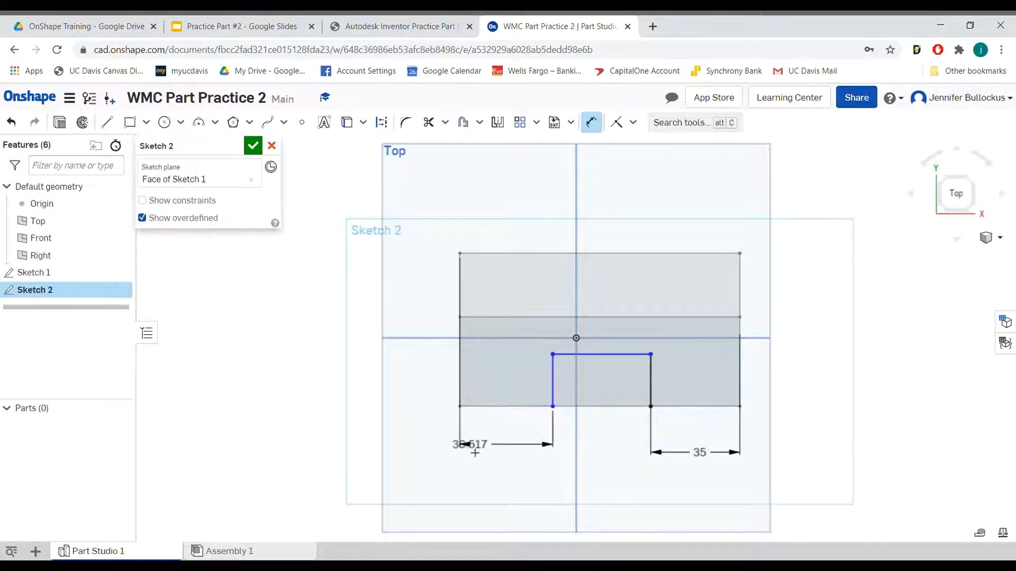
pyautogui.click(501, 455)
pyautogui.write('35')
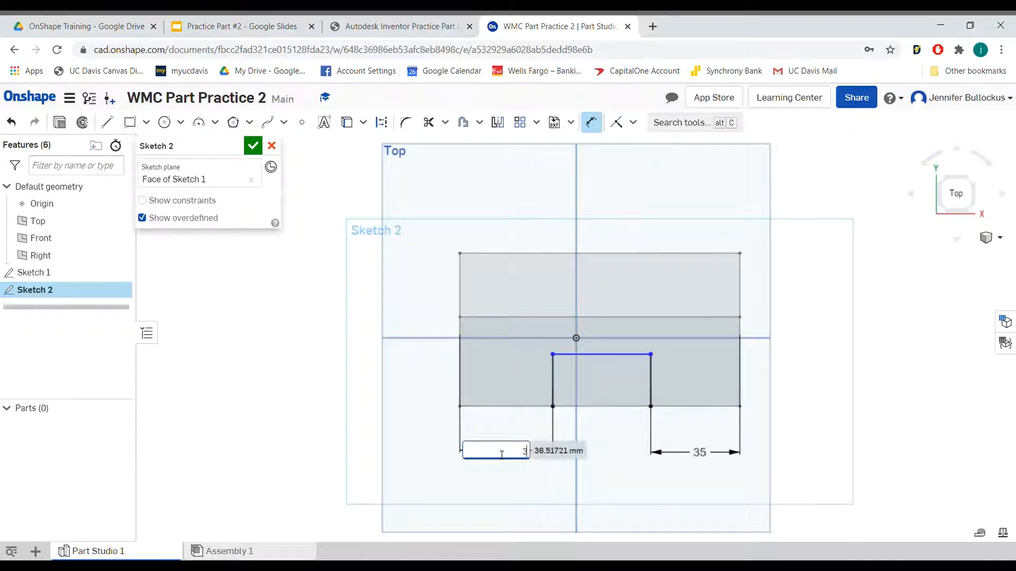
pyautogui.press('Return')
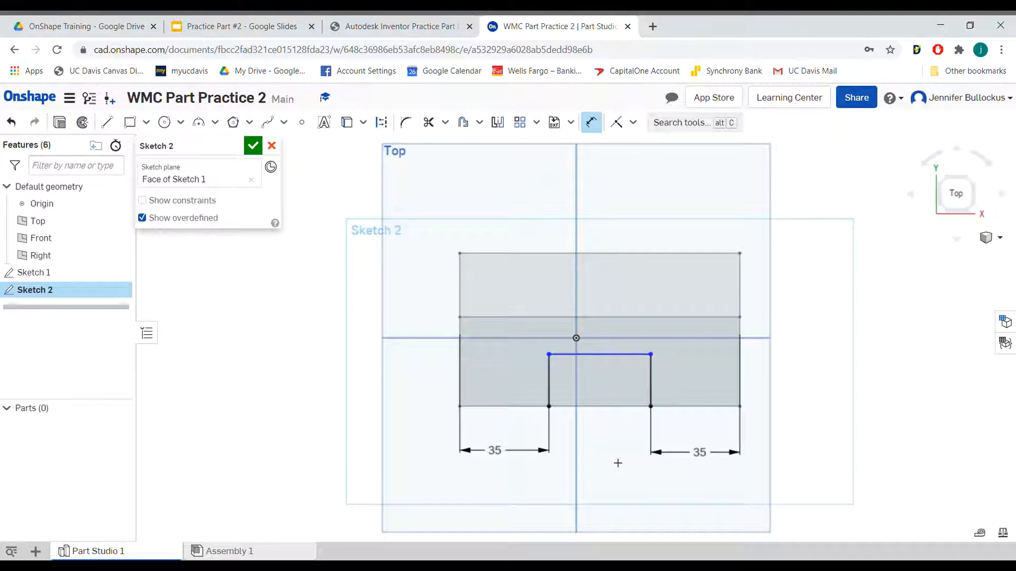
# - Dimension the notch's vertical side, set its depth to 25 mm, and finish the sketch
pyautogui.click(652, 375)
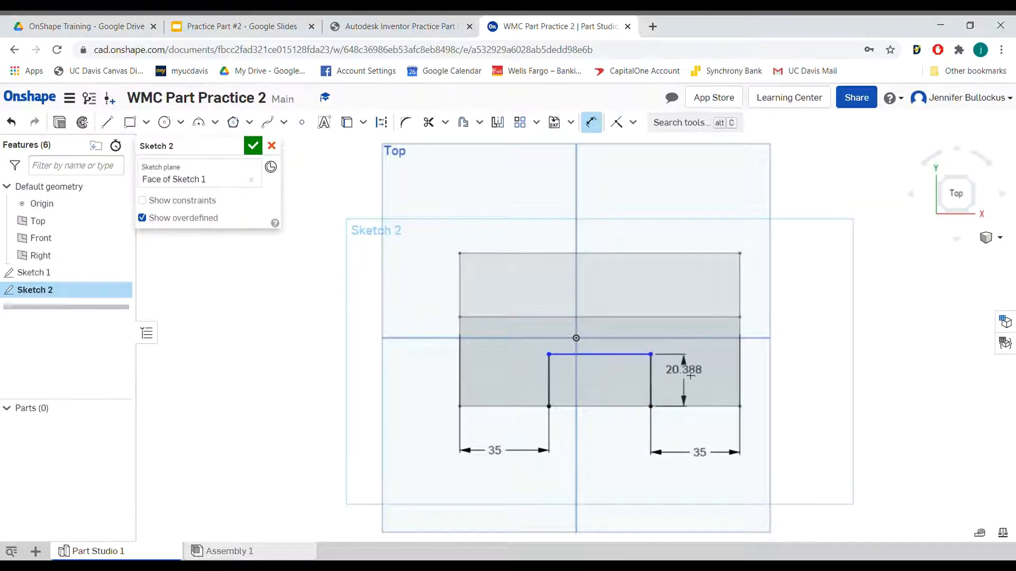
pyautogui.click(696, 377)
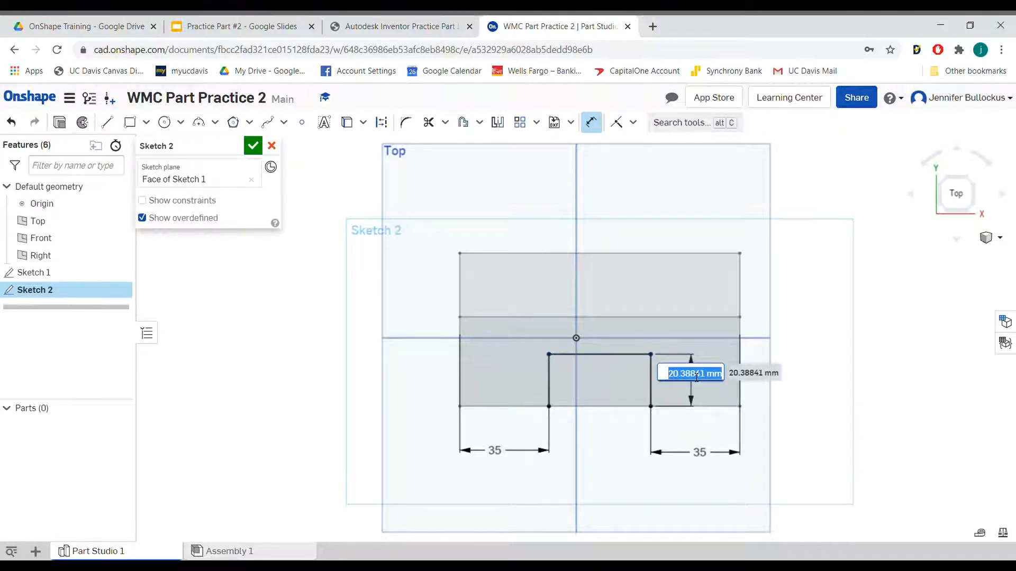
pyautogui.press('Return')
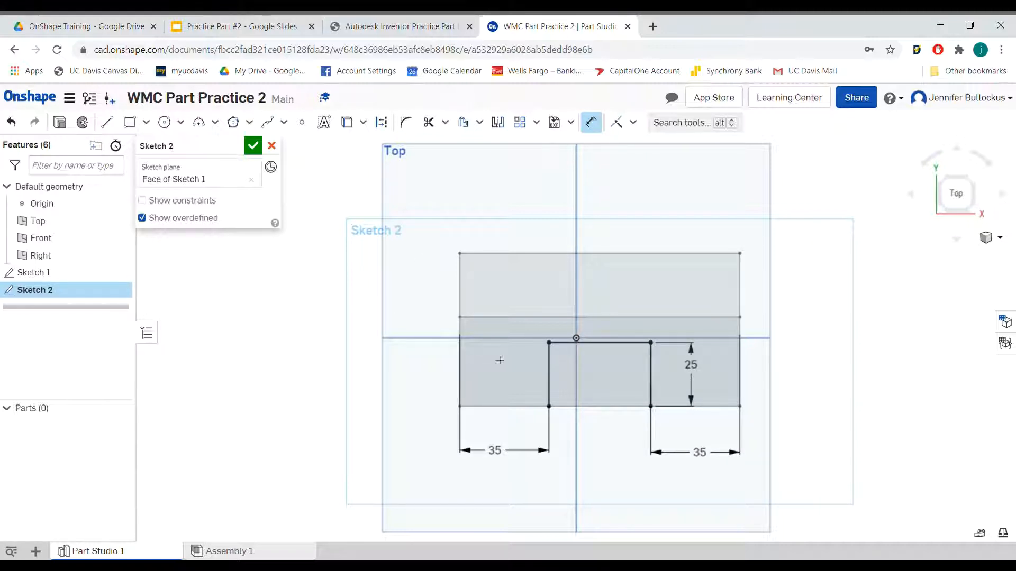
pyautogui.click(253, 146)
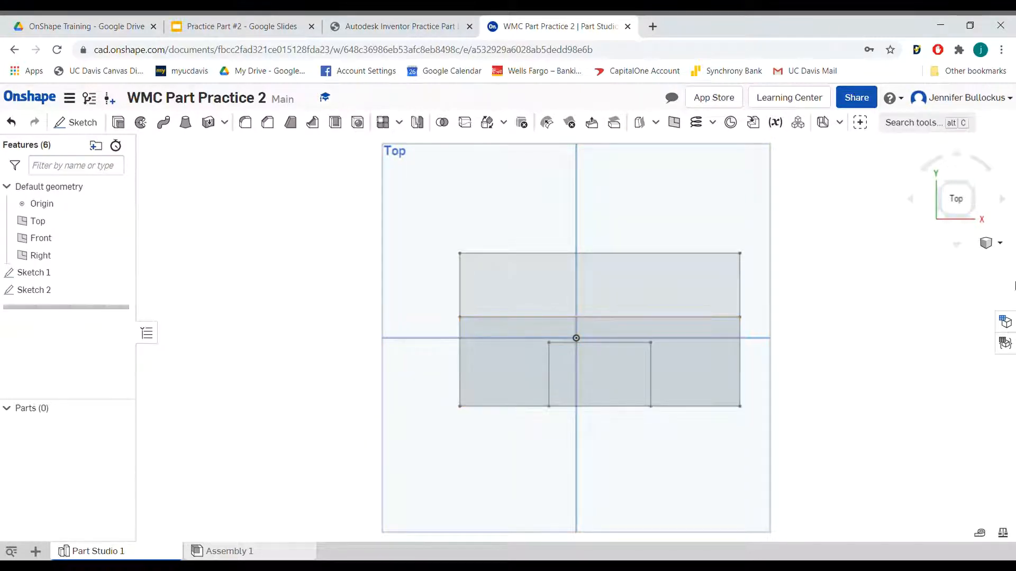
# - Extrude the upper rectangular region of the base sketch 80 mm as a new solid
pyautogui.click(119, 124)
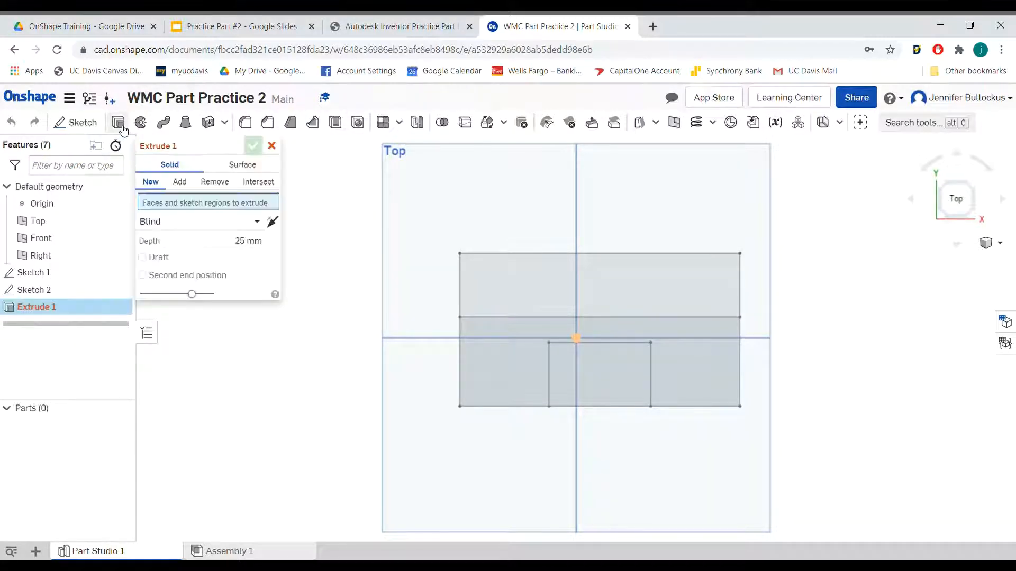
pyautogui.click(504, 300)
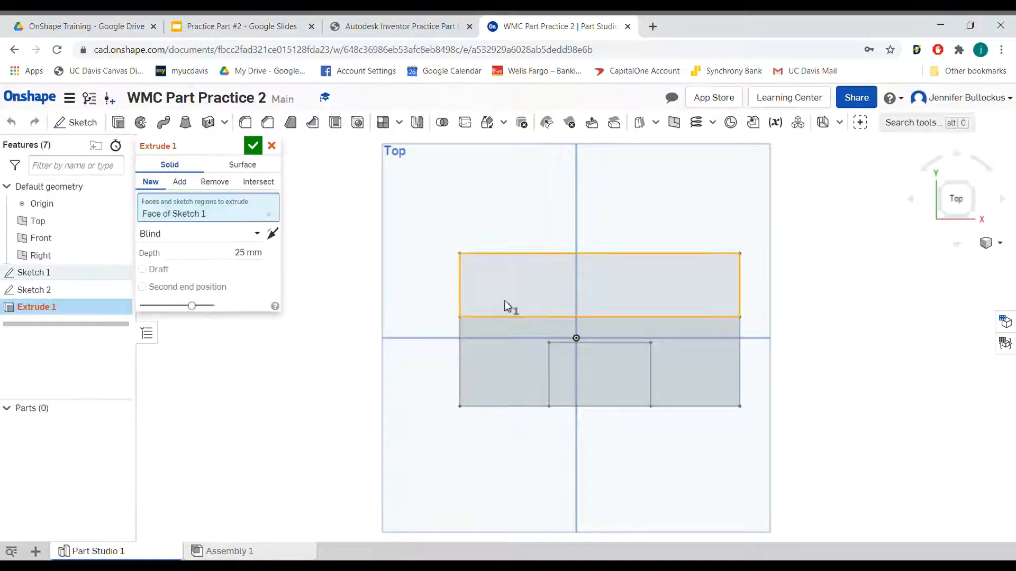
pyautogui.click(245, 252)
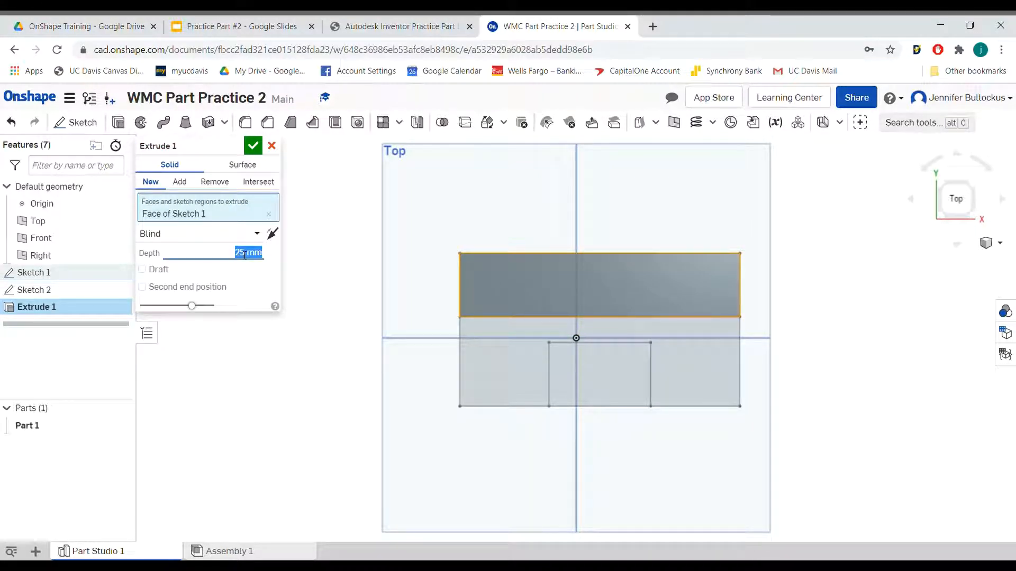
pyautogui.write('8')
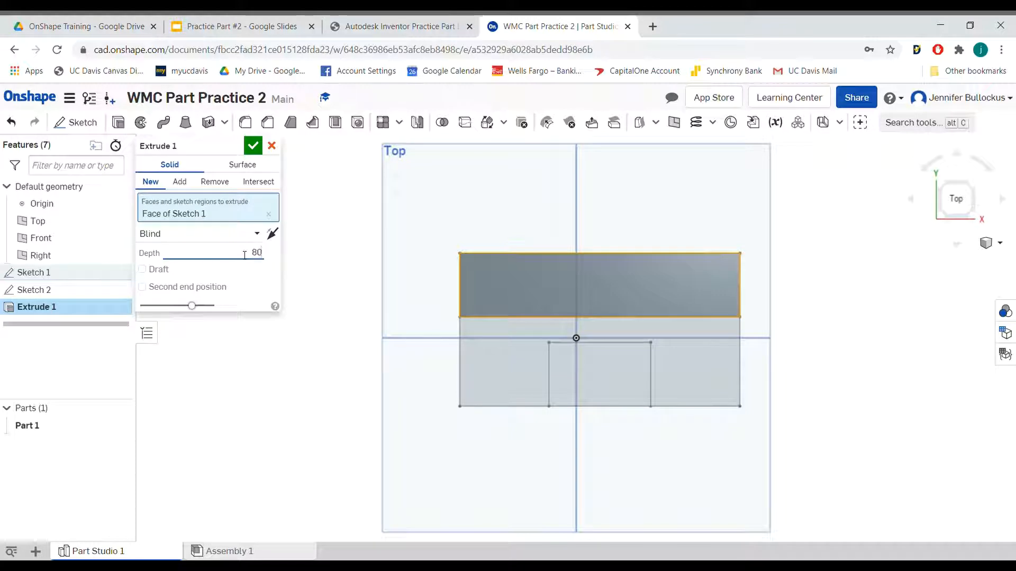
pyautogui.write('0')
pyautogui.press('Return')
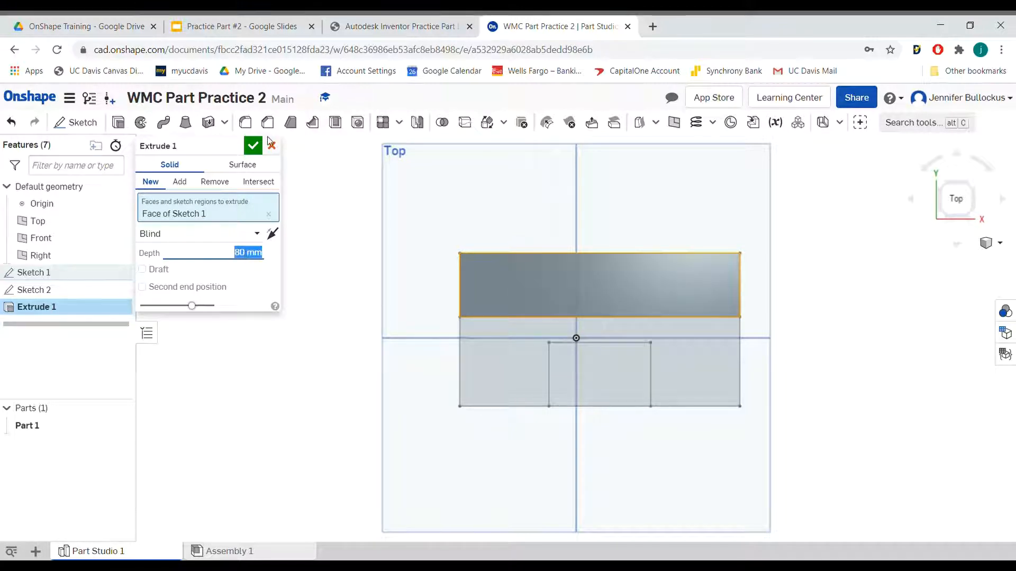
pyautogui.click(253, 147)
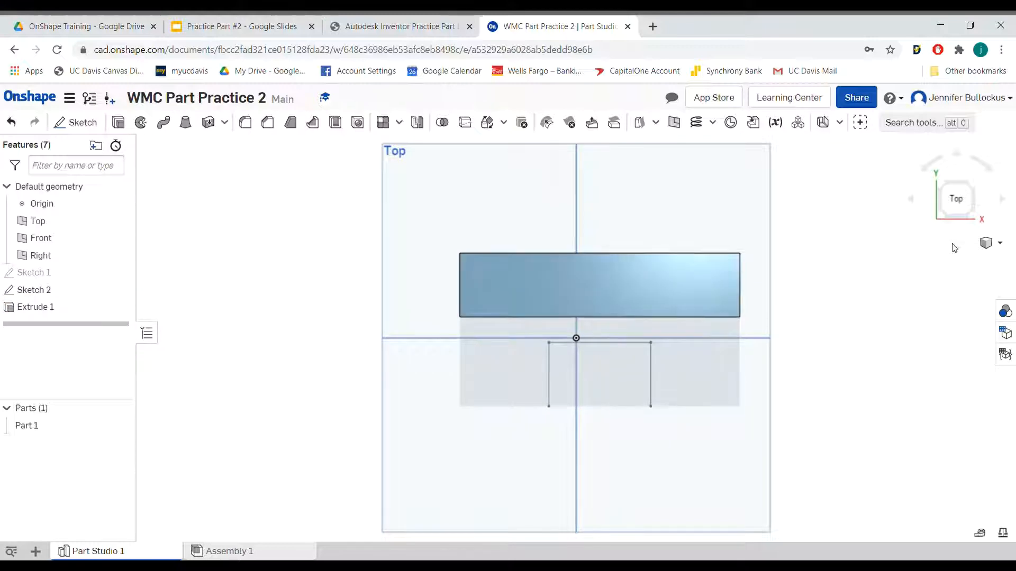
# - Extrude the notched U-shaped region 30 mm and add it to the existing part
pyautogui.click(962, 156)
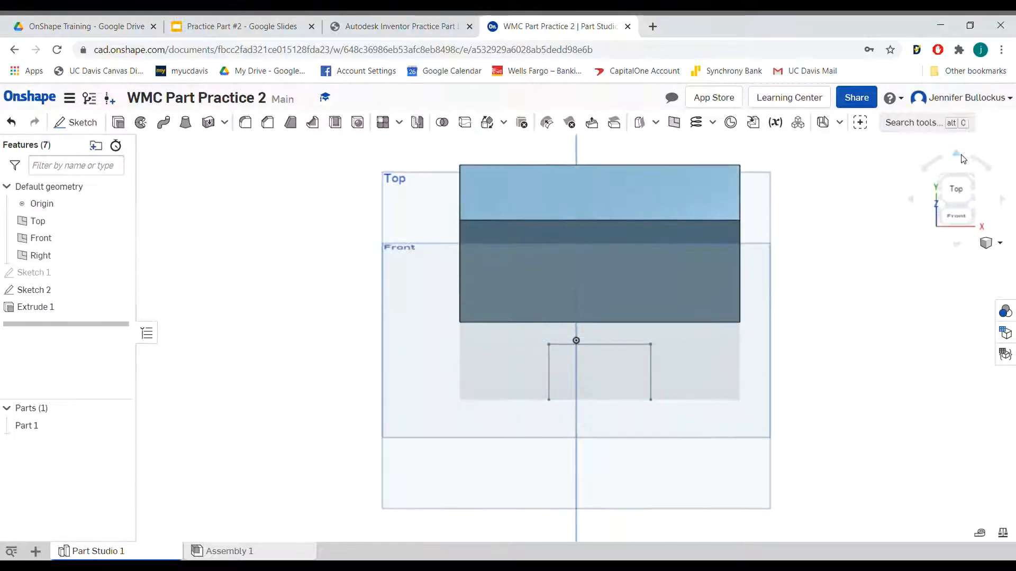
pyautogui.click(957, 245)
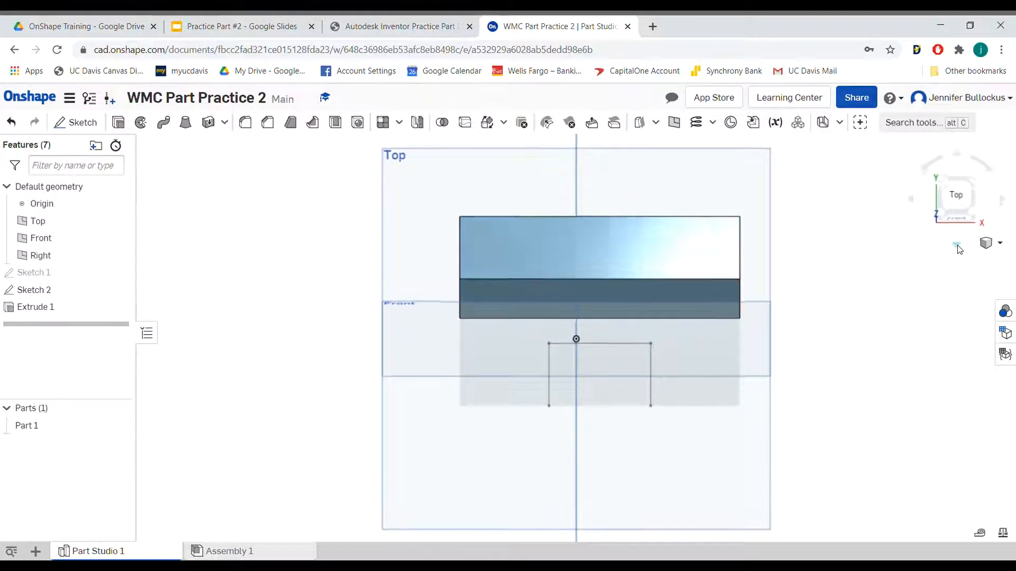
pyautogui.click(118, 124)
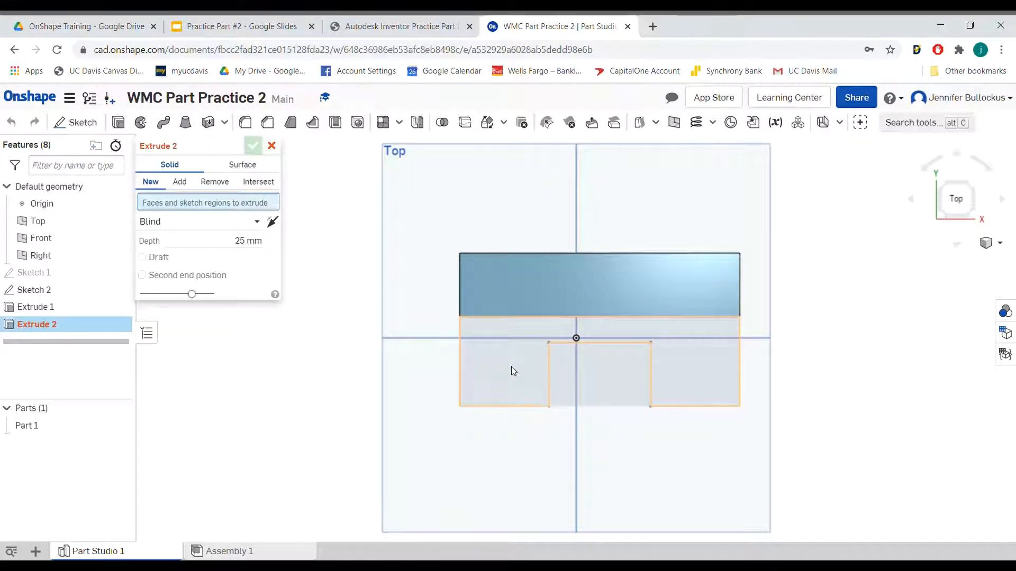
pyautogui.click(511, 366)
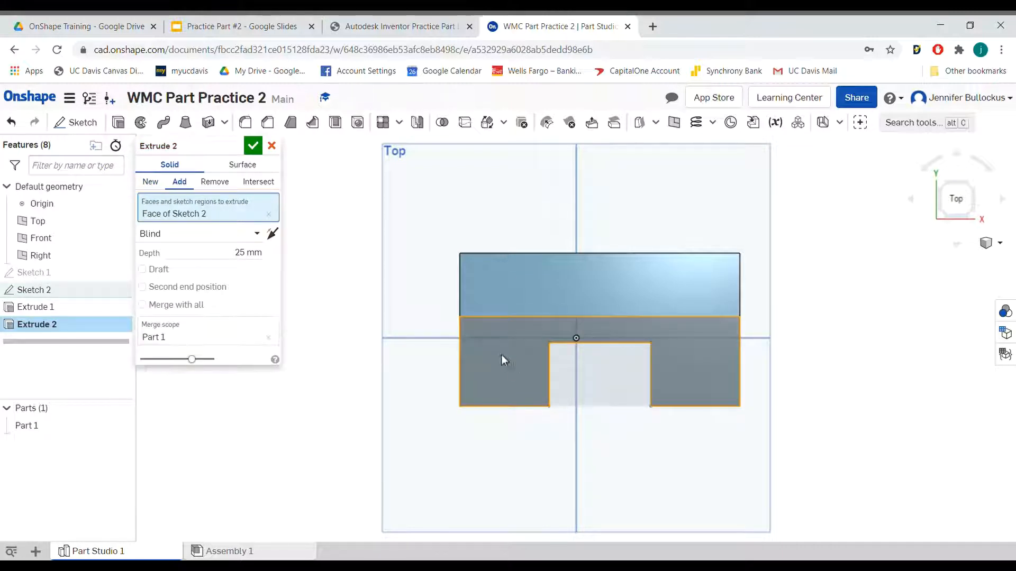
pyautogui.click(248, 254)
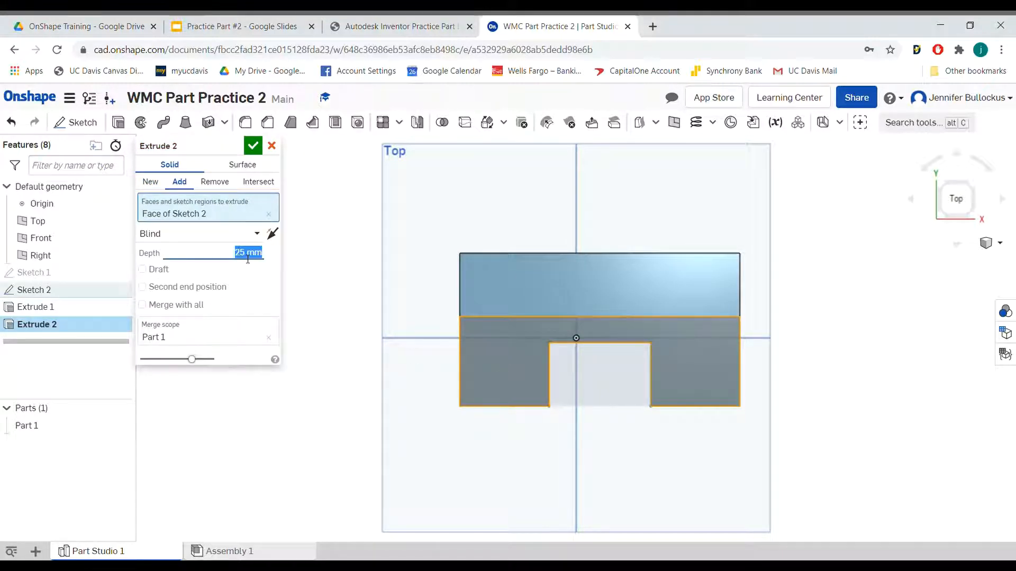
pyautogui.write('30')
pyautogui.press('Return')
pyautogui.click(253, 147)
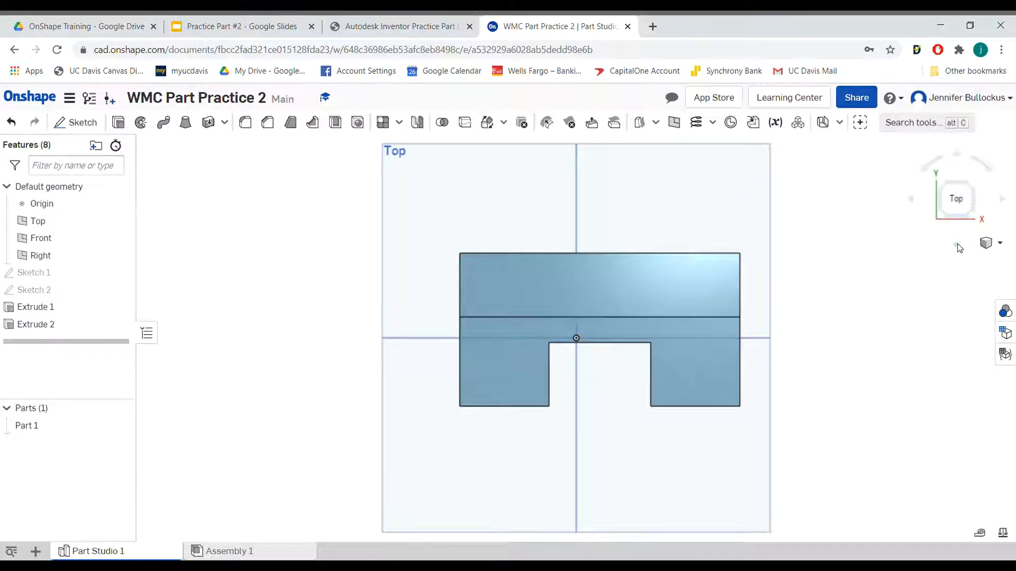
# - Examine the stepped block and its notch from above, from the front and from tilted angles
pyautogui.click(958, 154)
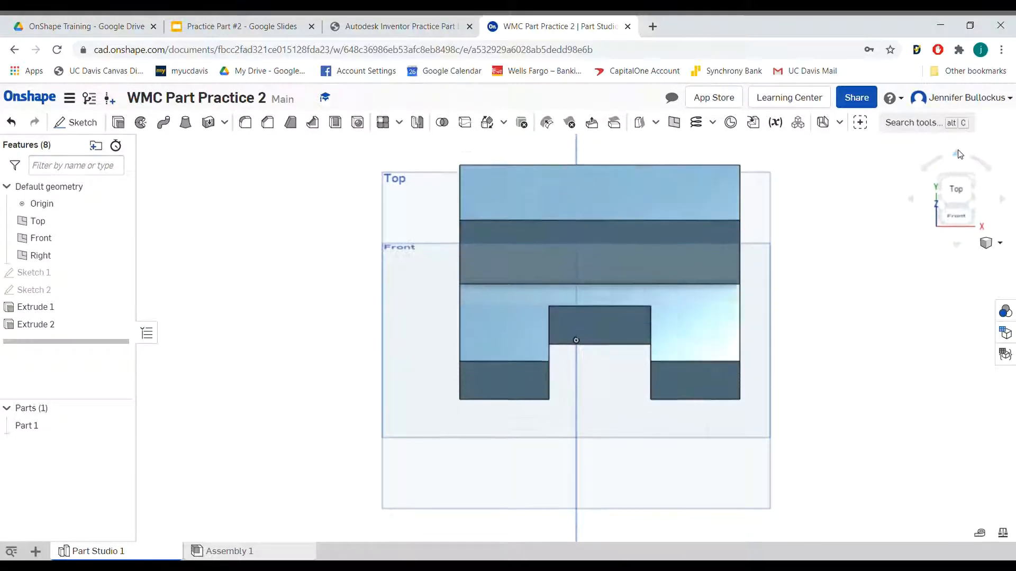
pyautogui.click(960, 154)
pyautogui.click(959, 154)
pyautogui.click(959, 154)
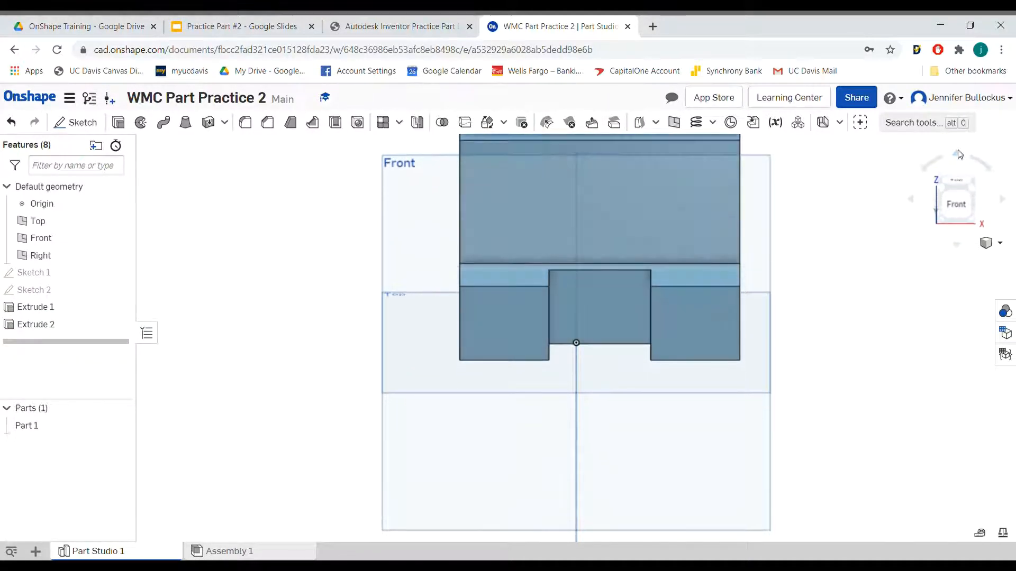
pyautogui.click(953, 206)
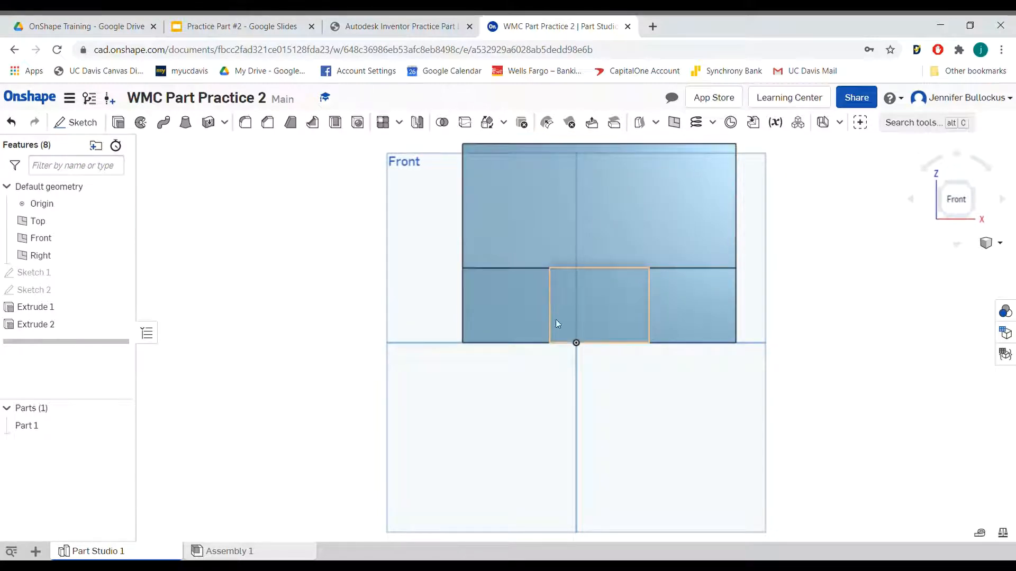
pyautogui.click(959, 155)
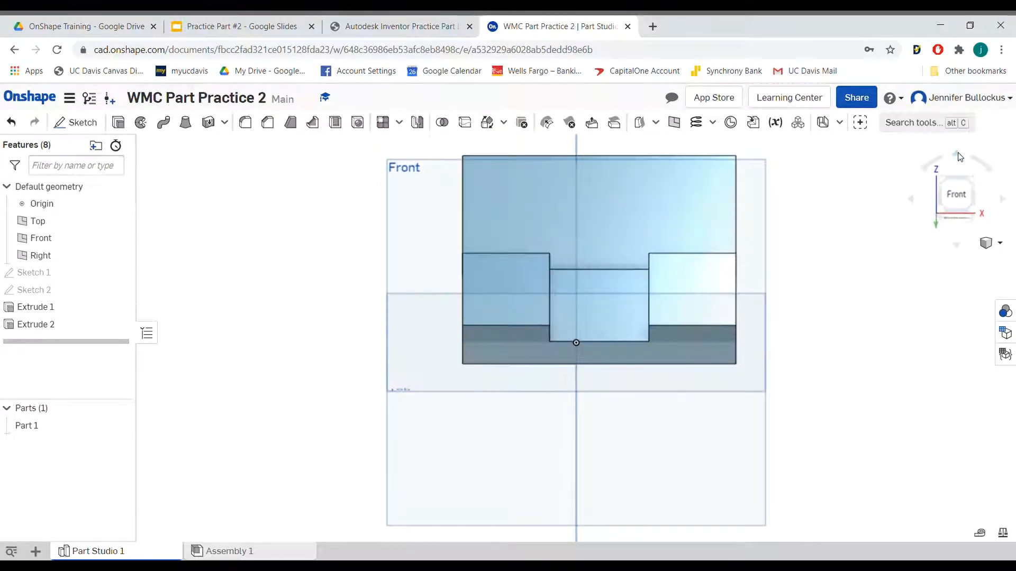
pyautogui.click(958, 246)
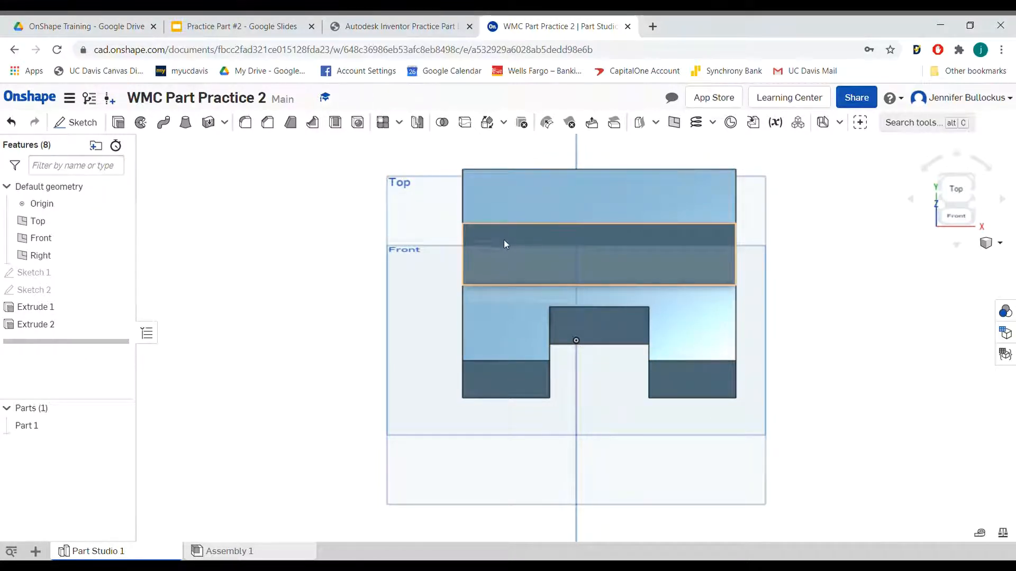
# - Start a sketch on the tall section's front face and draw two circles side by side, about 12 mm and 18 mm in diameter
pyautogui.click(961, 220)
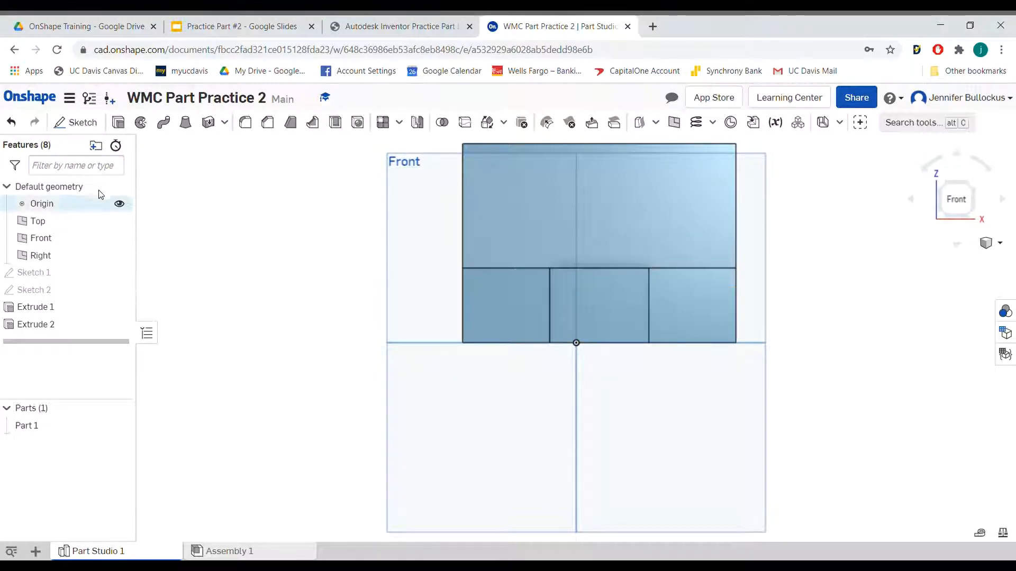
pyautogui.click(94, 125)
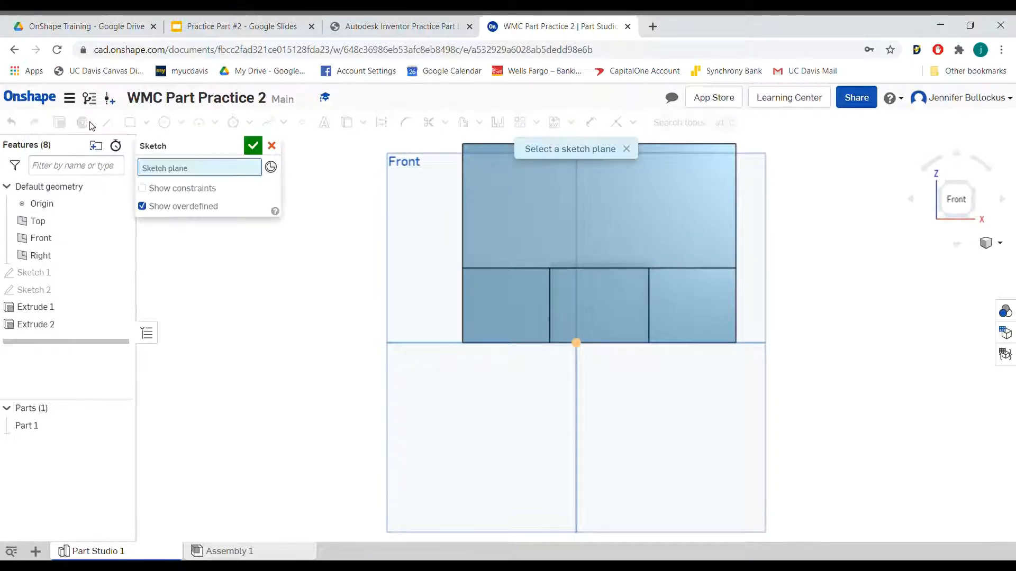
pyautogui.click(542, 208)
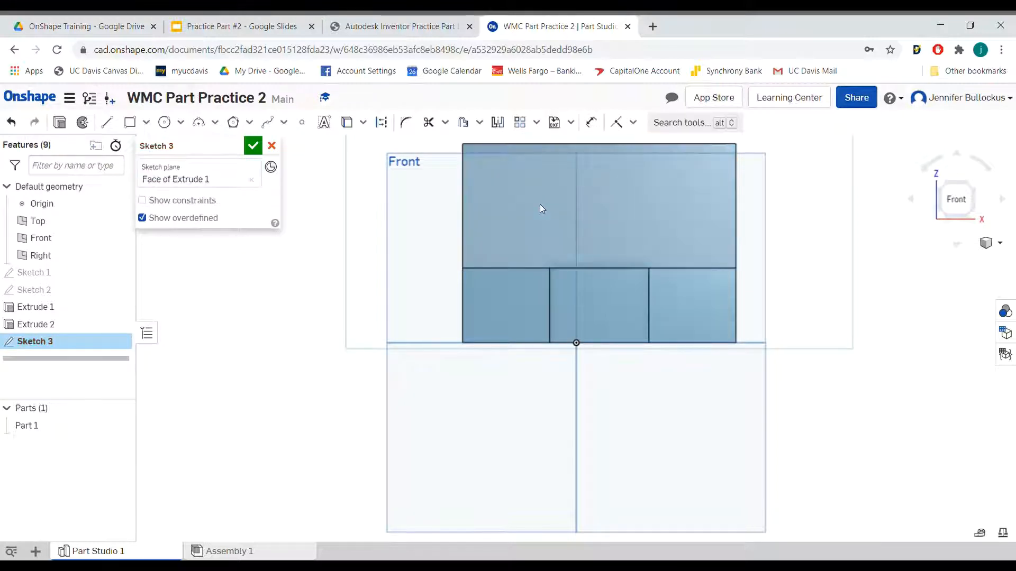
pyautogui.click(168, 128)
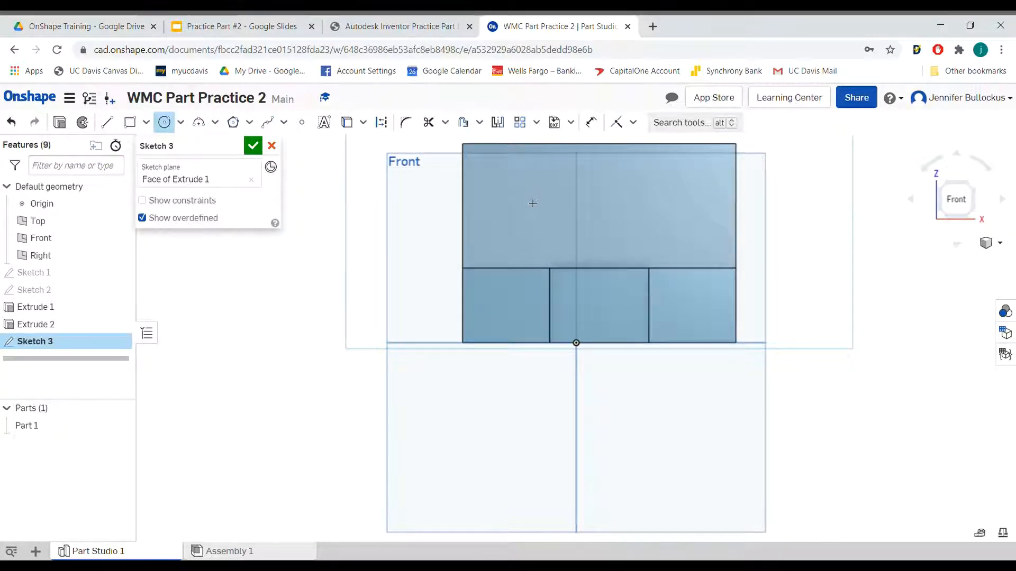
pyautogui.moveTo(529, 199); pyautogui.dragTo(539, 210)
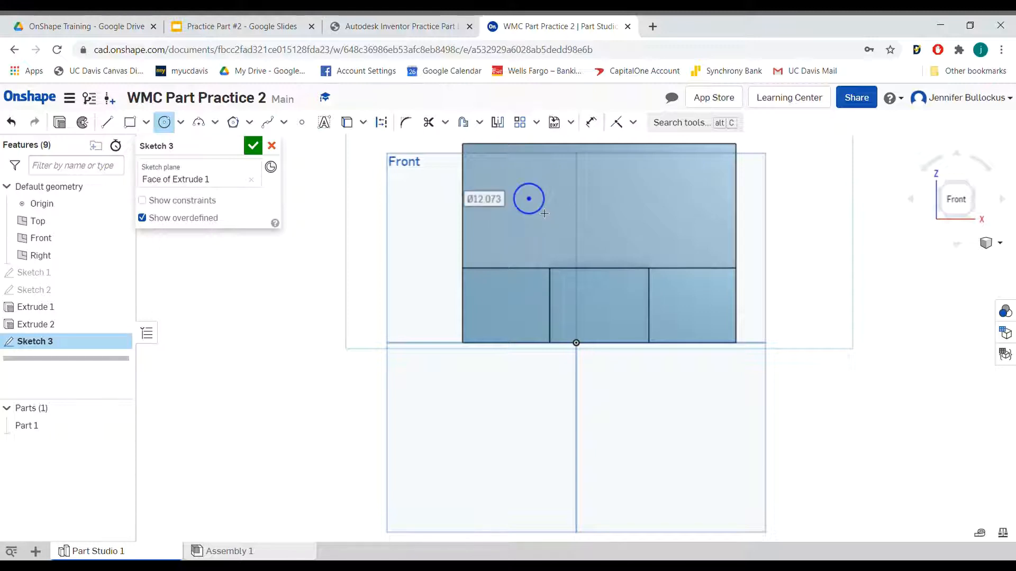
pyautogui.moveTo(657, 194); pyautogui.dragTo(680, 214)
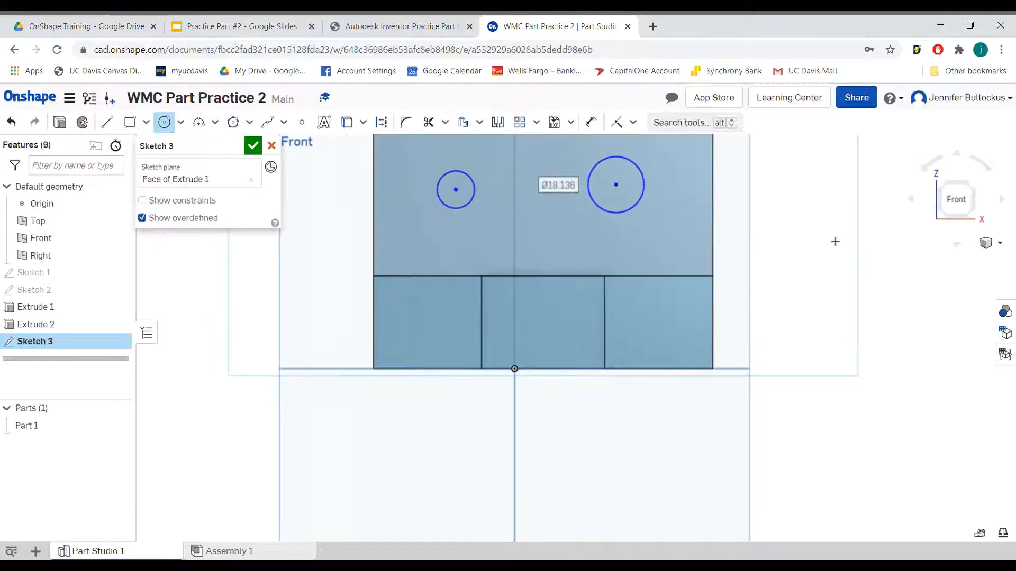
pyautogui.scroll(-3, 627, 181)
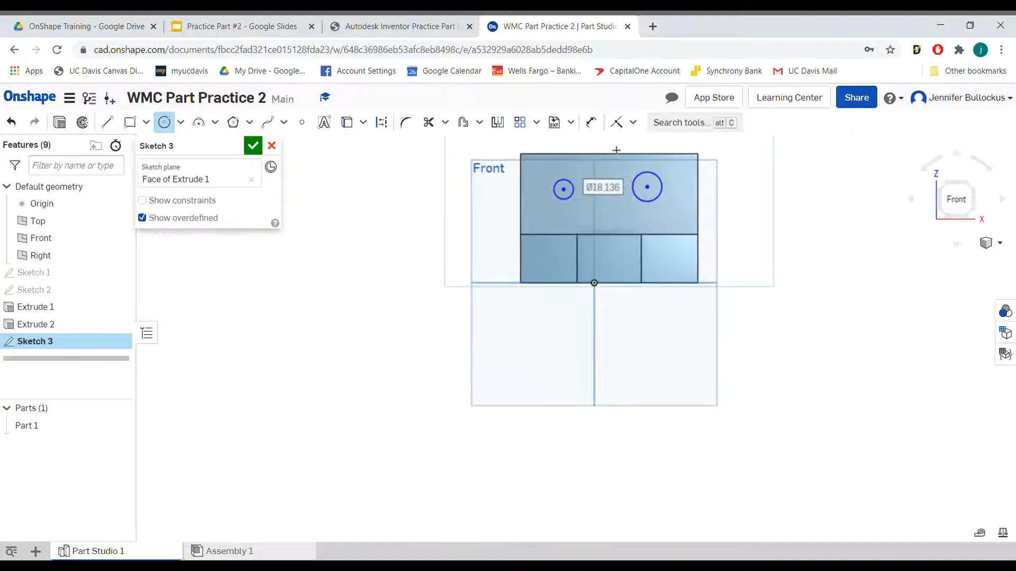
pyautogui.scroll(5, 616, 150)
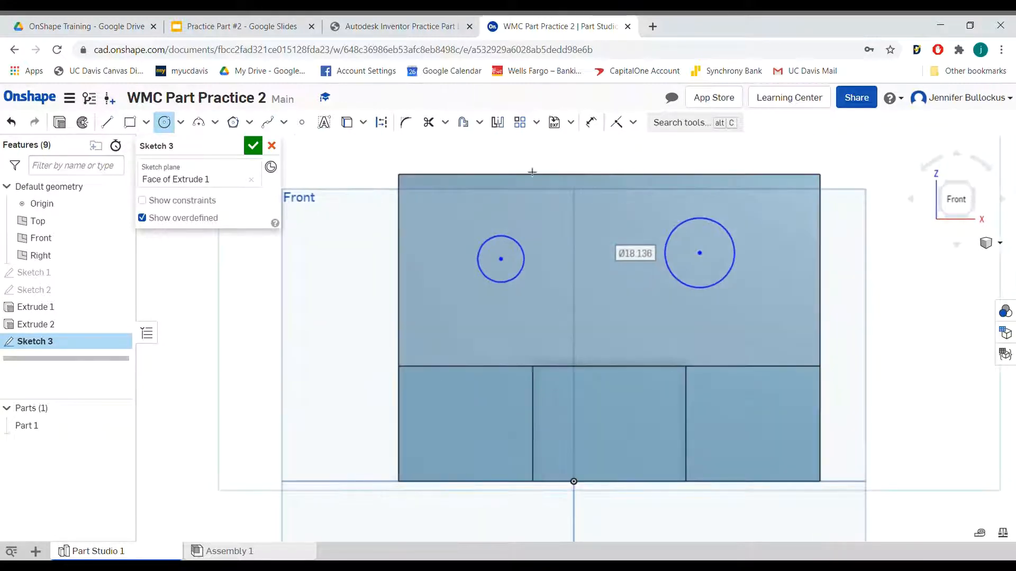
# - Add a diameter dimension to the left circle on the tall section's front face
pyautogui.click(592, 122)
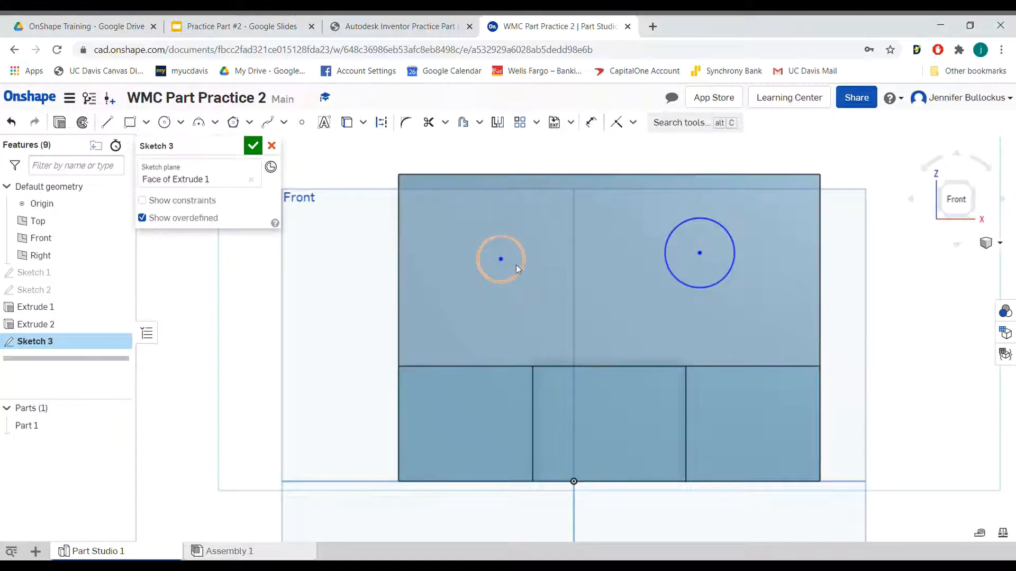
pyautogui.click(591, 122)
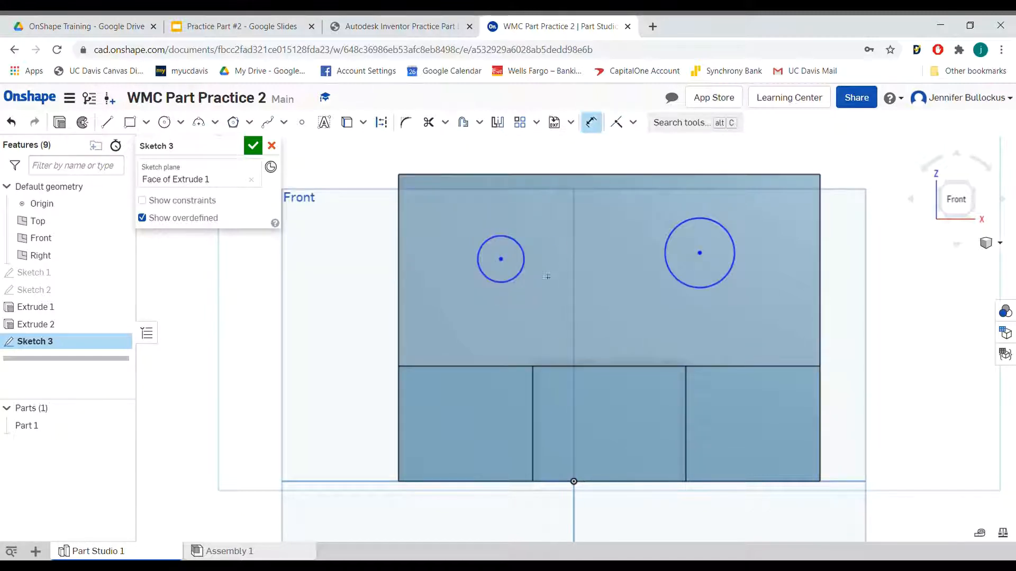
pyautogui.click(527, 277)
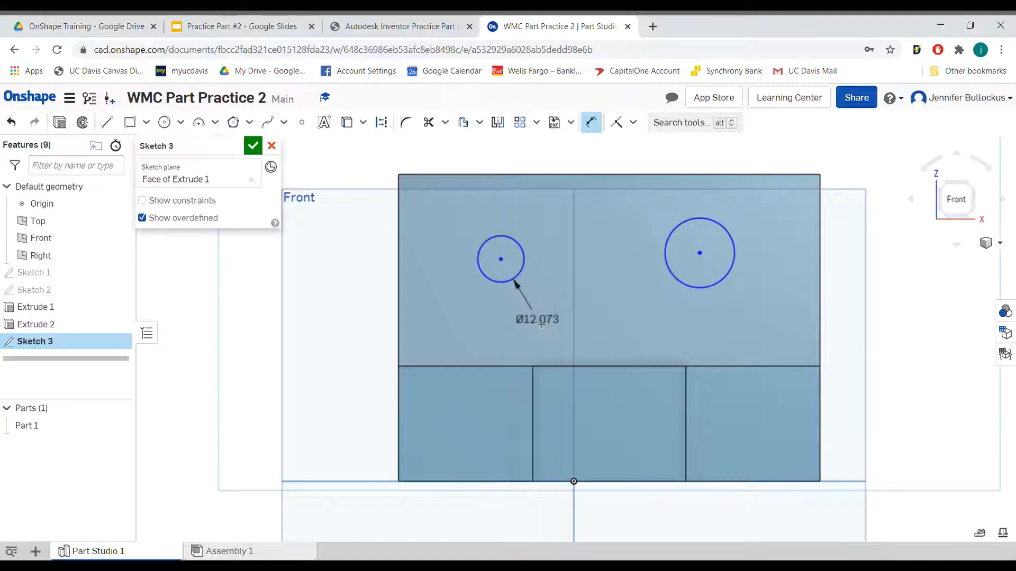
pyautogui.click(541, 324)
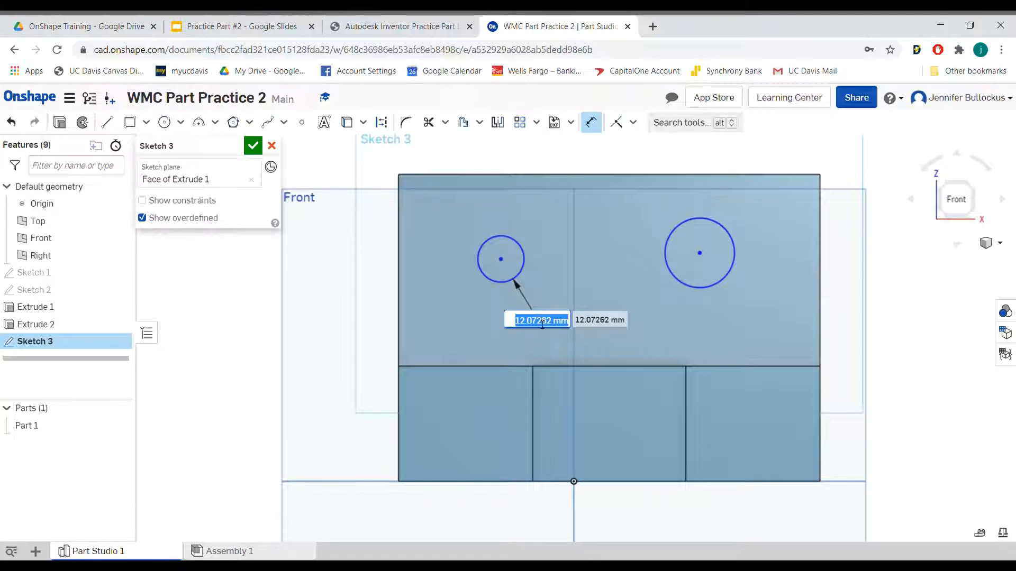
pyautogui.press('Return')
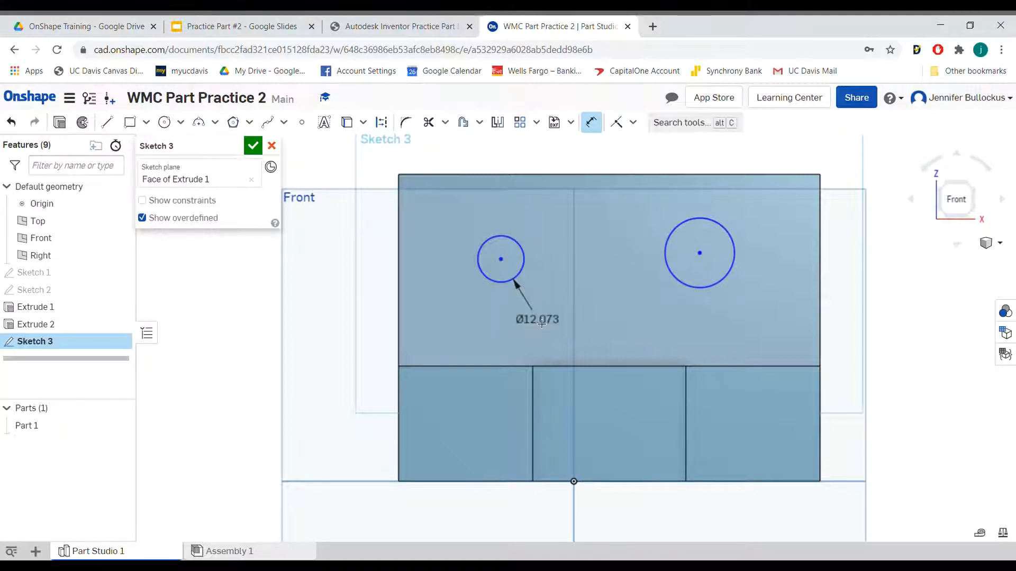
# - Consult the hole callout in the bracket's PDF drawing and set the left circle's diameter to 6 mm in Onshape
pyautogui.click(385, 28)
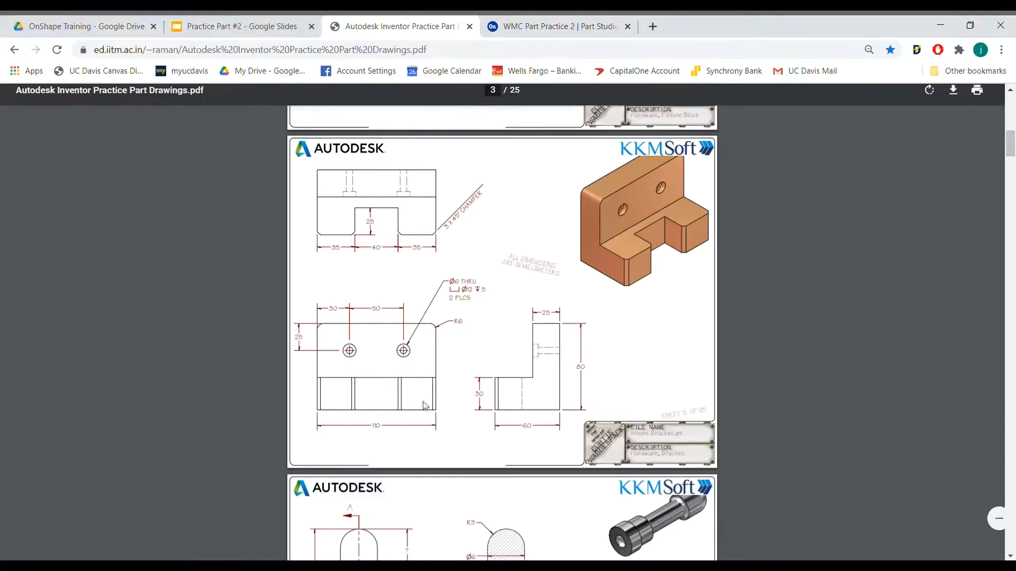
pyautogui.keyDown('ctrl'); pyautogui.scroll(5, 416, 253); pyautogui.keyUp('ctrl')
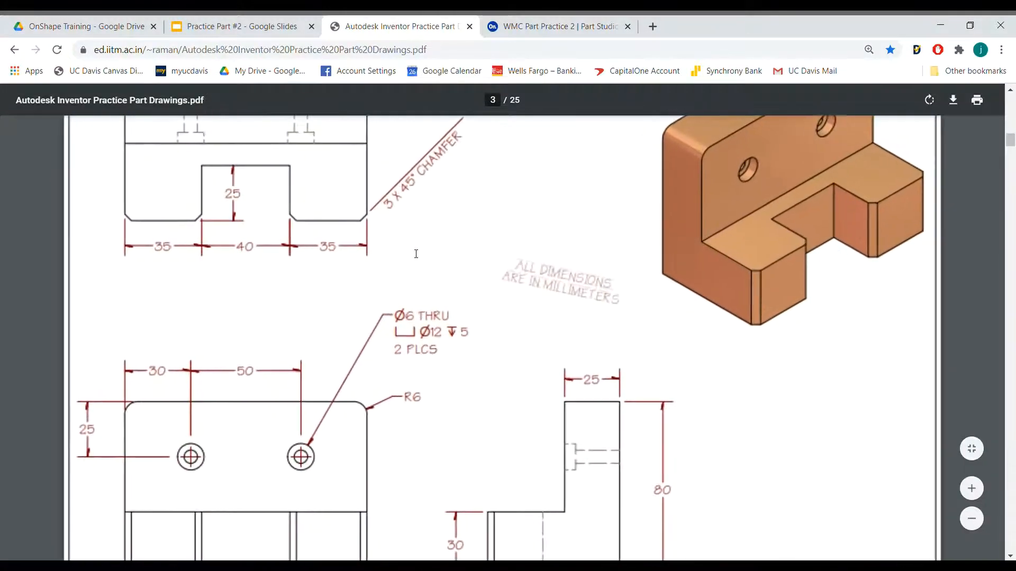
pyautogui.scroll(-2, 347, 422)
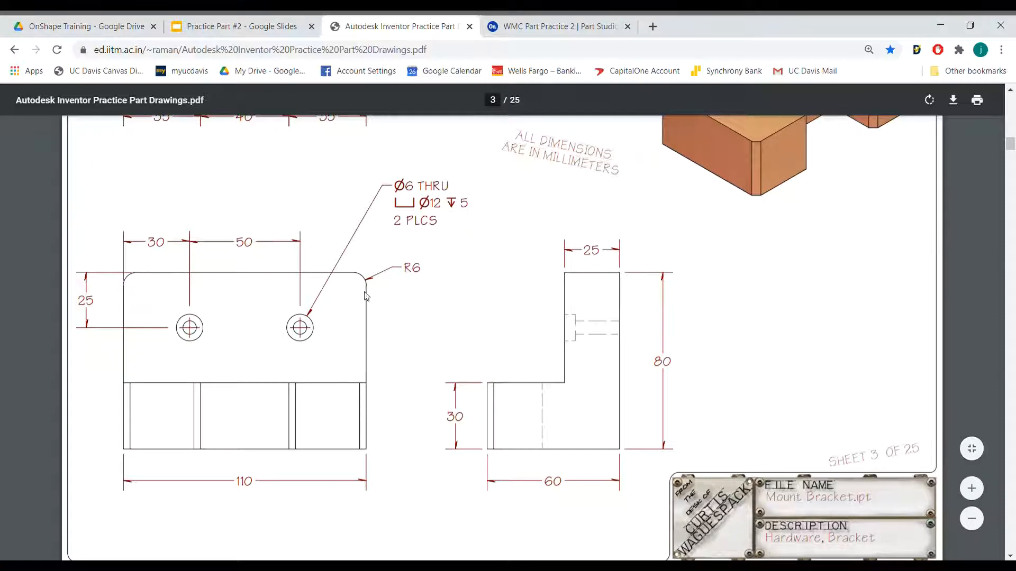
pyautogui.click(561, 27)
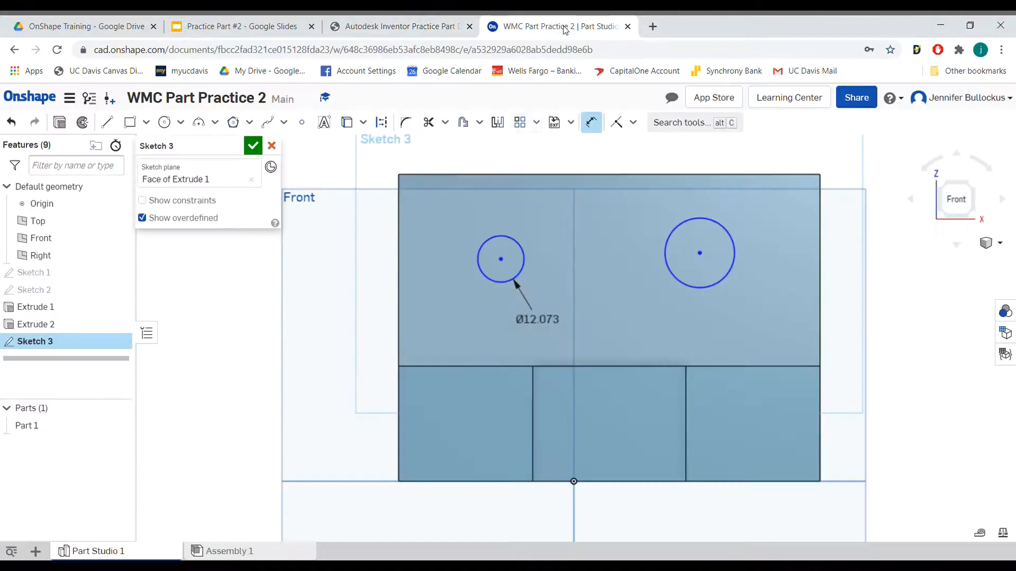
pyautogui.doubleClick(544, 326)
pyautogui.write('6')
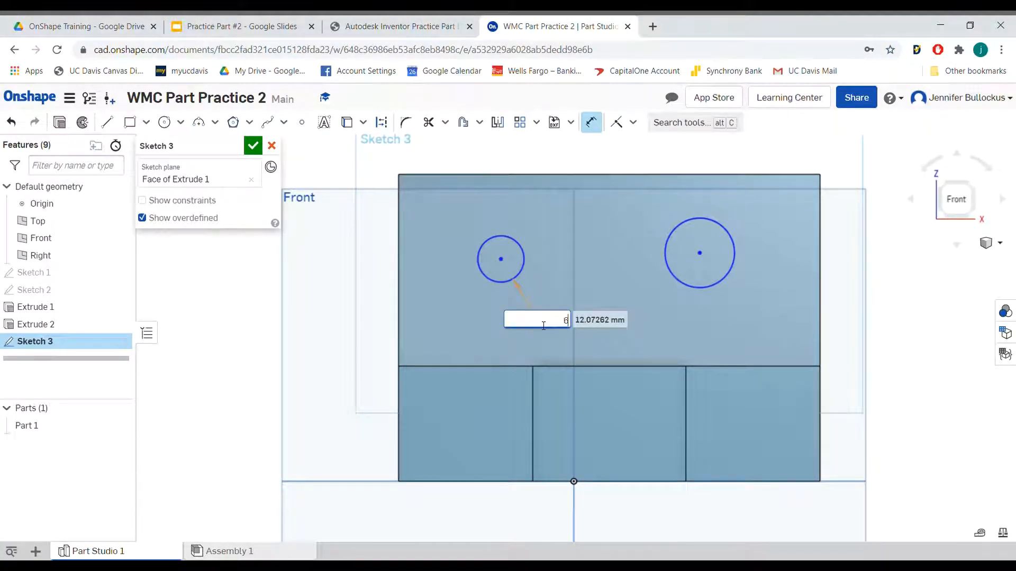
pyautogui.press('Return')
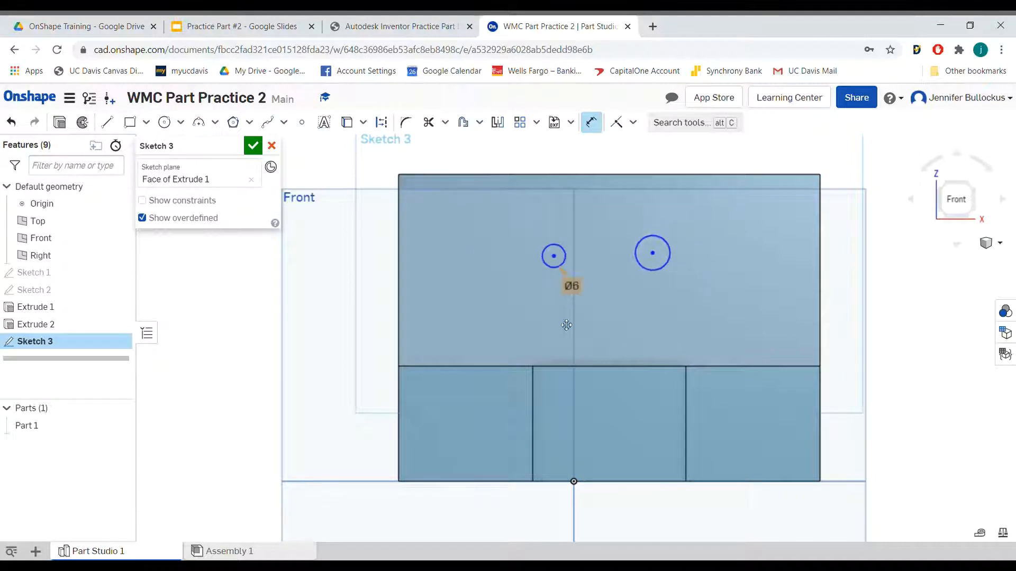
# - Dimension the right circle on the tall section's front face with a 6 mm diameter
pyautogui.click(664, 269)
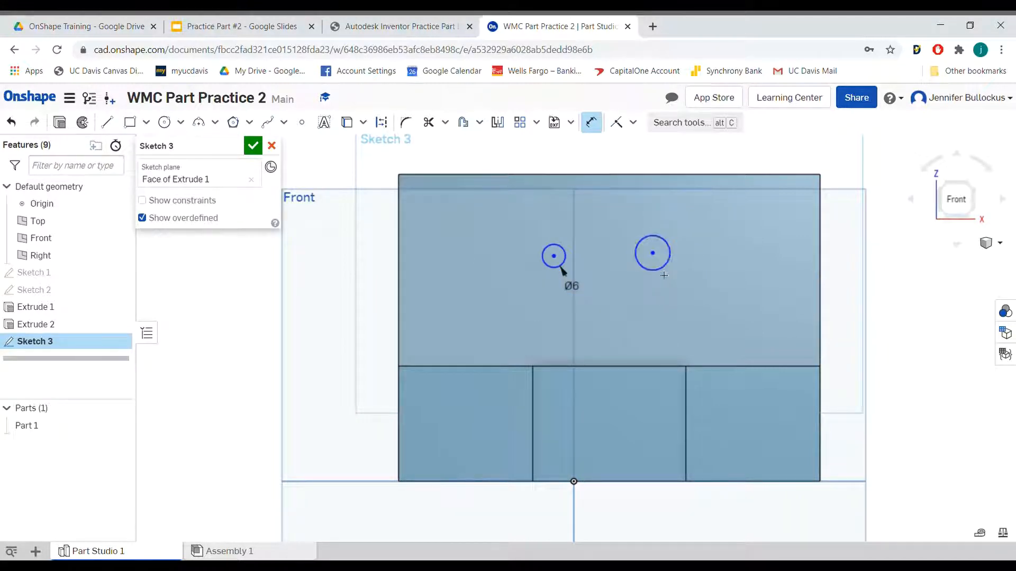
pyautogui.click(676, 301)
pyautogui.write('6')
pyautogui.press('Return')
pyautogui.press('Escape')
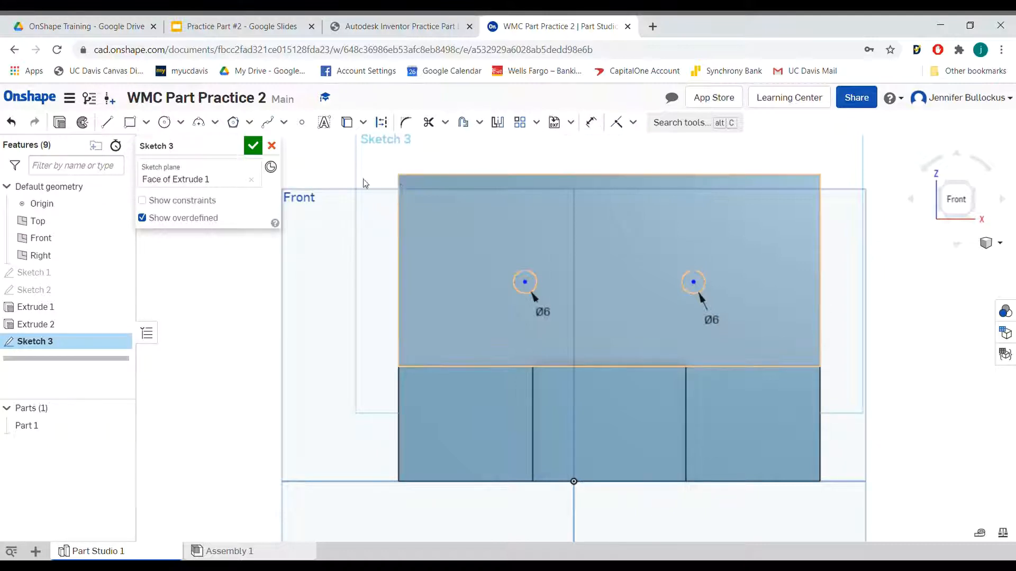
# - Dimension the left circle's centre 30 mm horizontally from the tall section's left edge
pyautogui.click(598, 128)
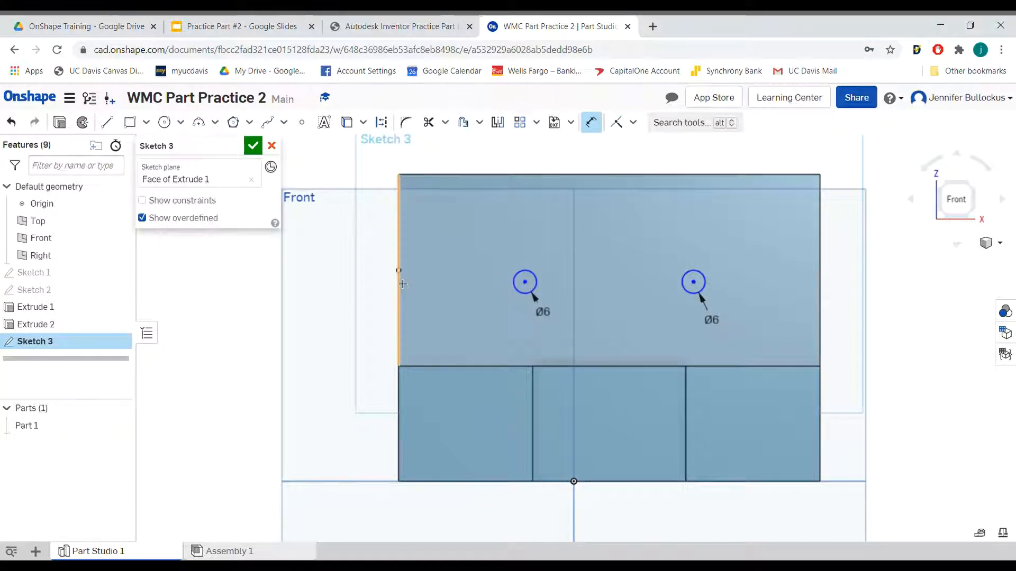
pyautogui.click(399, 278)
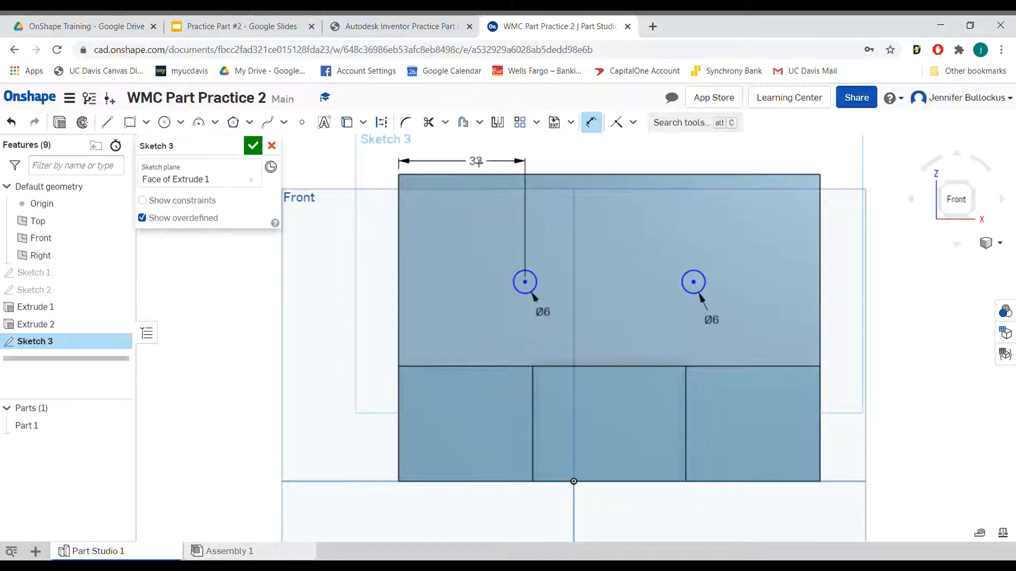
pyautogui.click(469, 150)
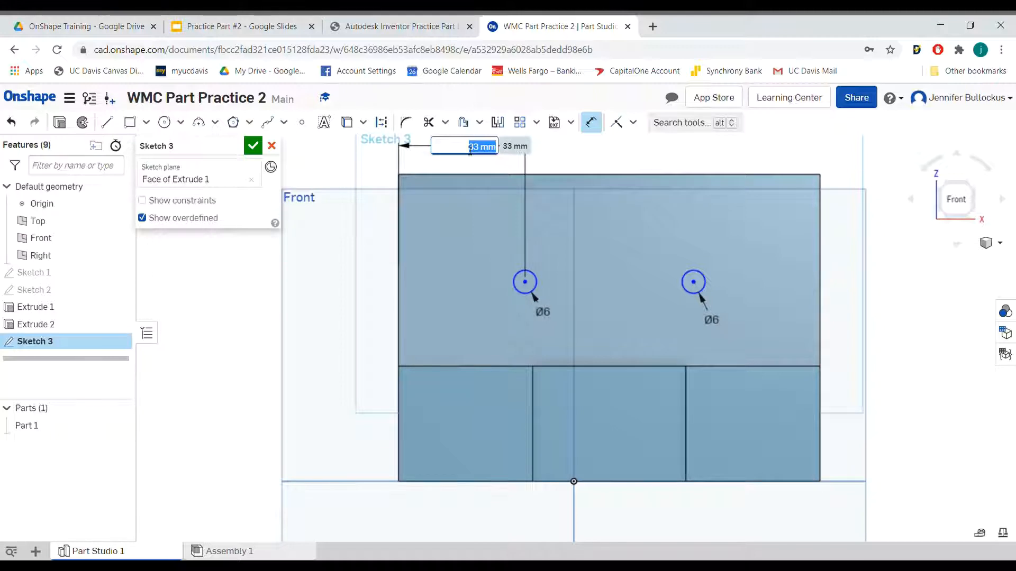
pyautogui.write('30')
pyautogui.press('Return')
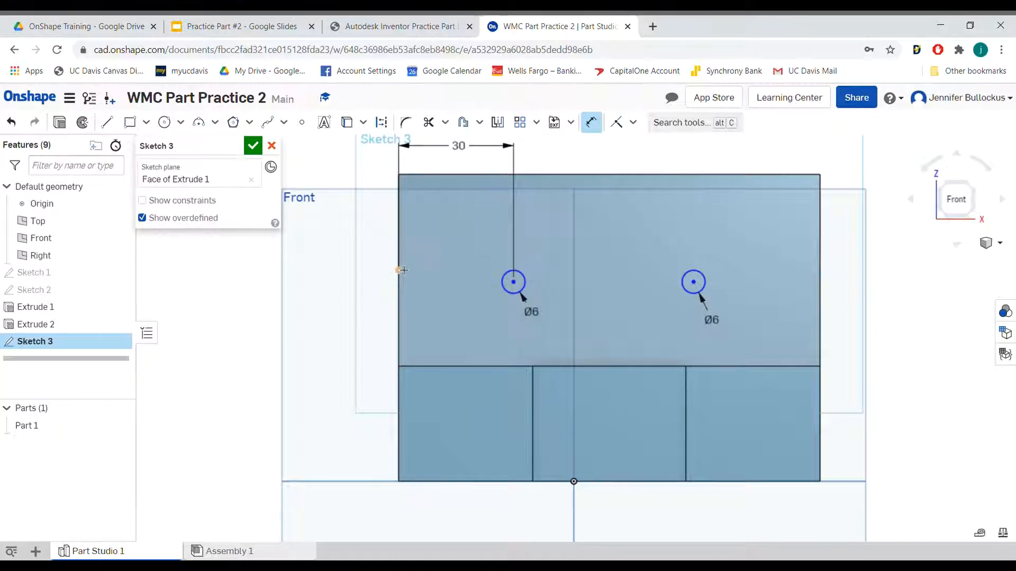
pyautogui.click(401, 264)
pyautogui.press('Escape')
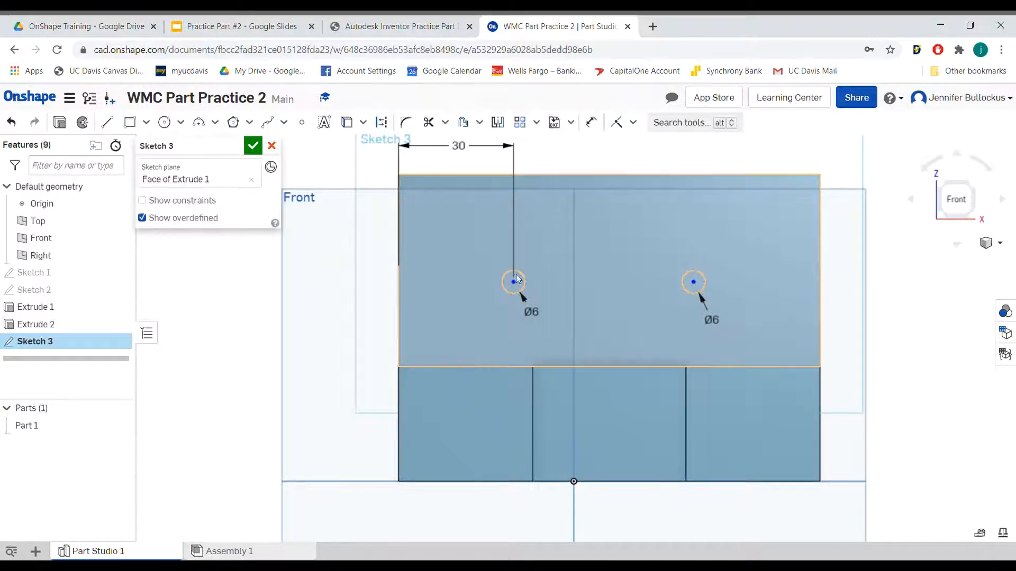
# - Dimension the left circle's centre 25 mm below the tall section's top edge
pyautogui.click(591, 123)
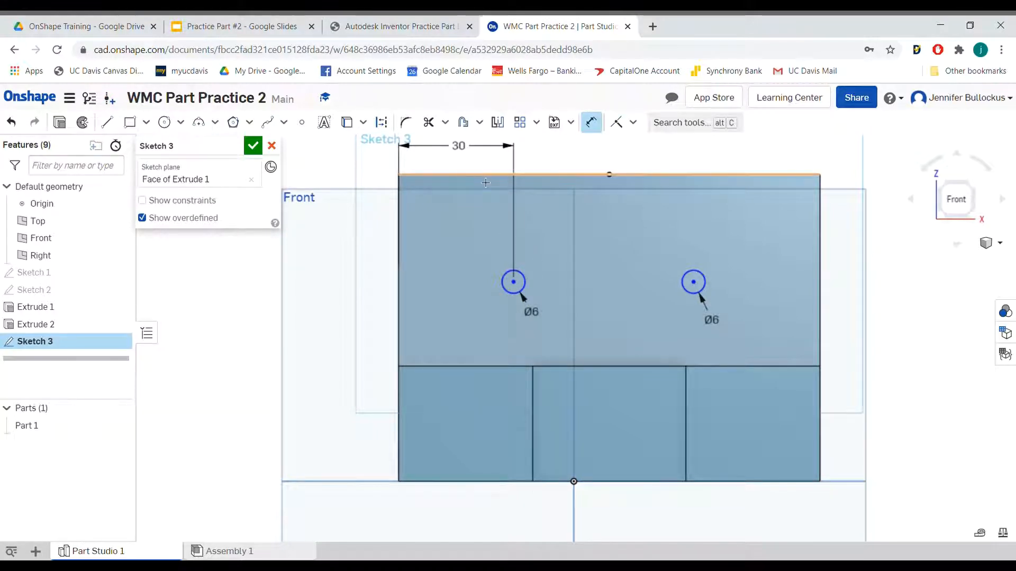
pyautogui.click(485, 182)
pyautogui.click(374, 233)
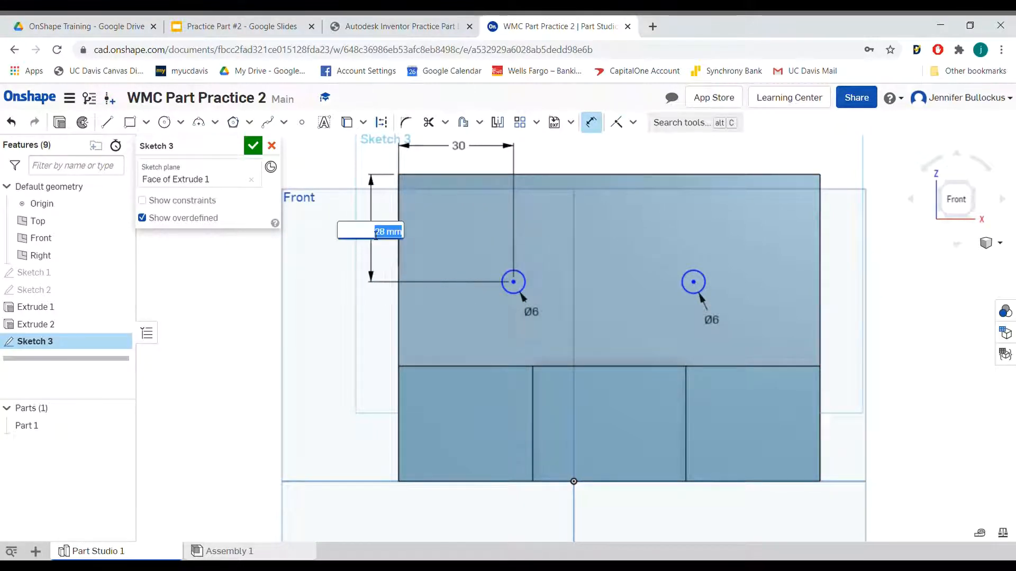
pyautogui.write('25')
pyautogui.press('Return')
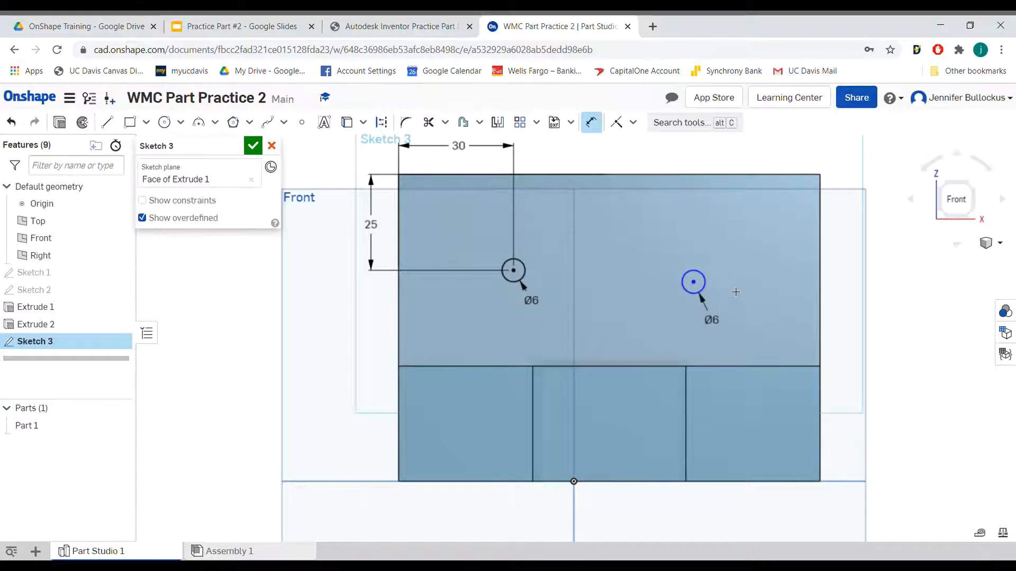
# - Position the right circle's centre 80 mm from the tall section's left edge with a dimension, and delete that dimension
pyautogui.click(400, 235)
pyautogui.click(694, 282)
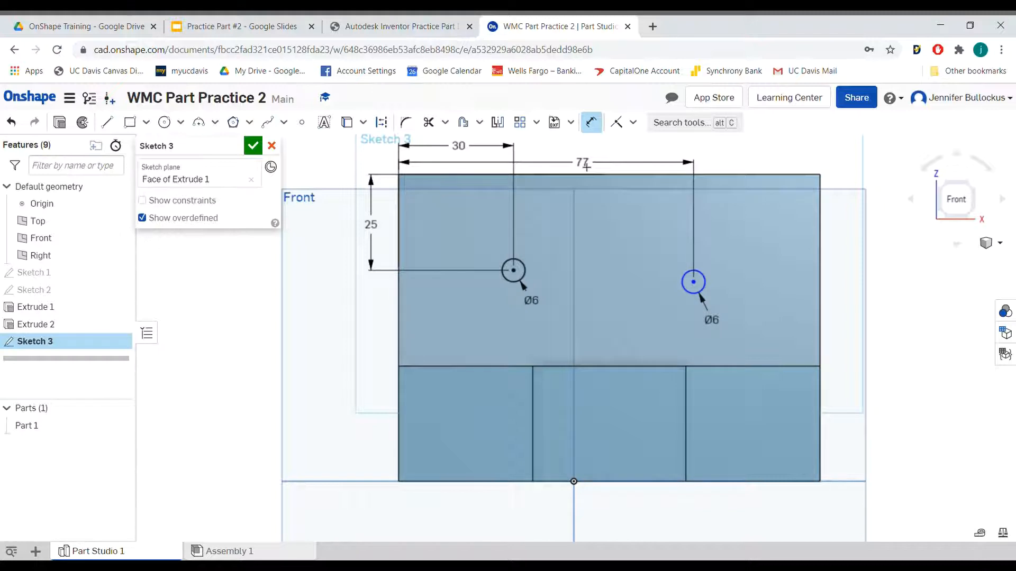
pyautogui.scroll(-2, 582, 159)
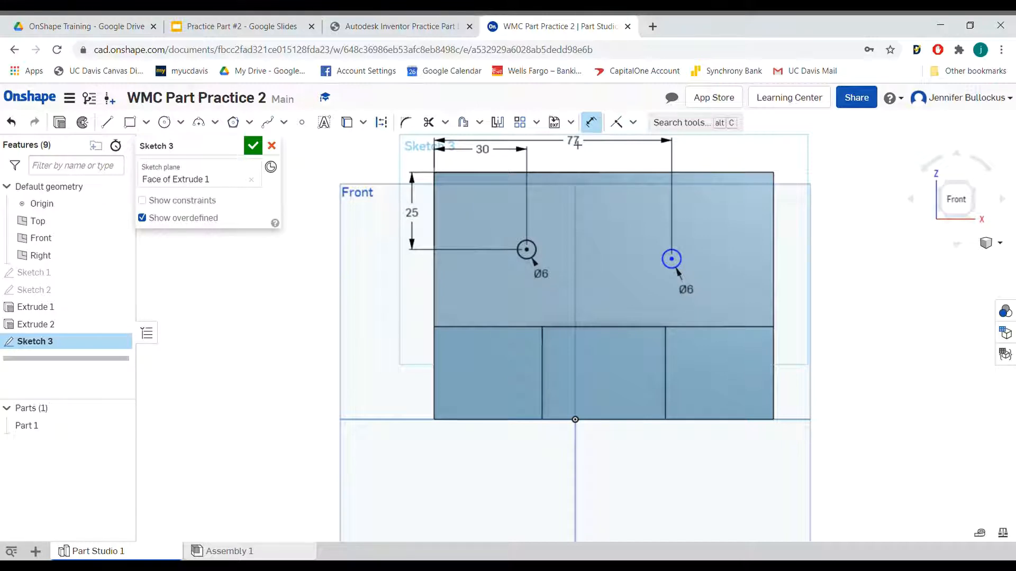
pyautogui.click(578, 146)
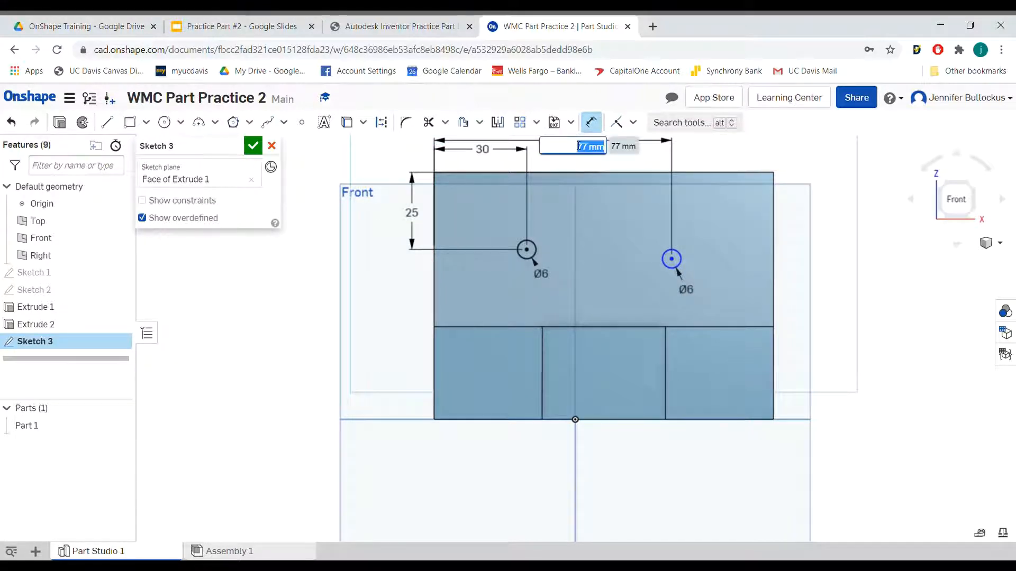
pyautogui.write('80')
pyautogui.press('Return')
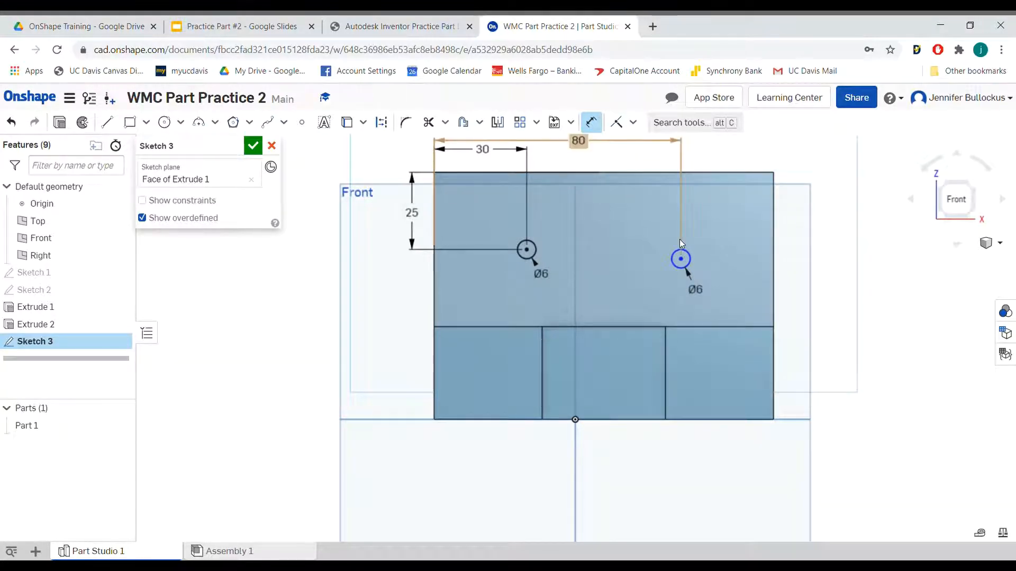
pyautogui.click(588, 150)
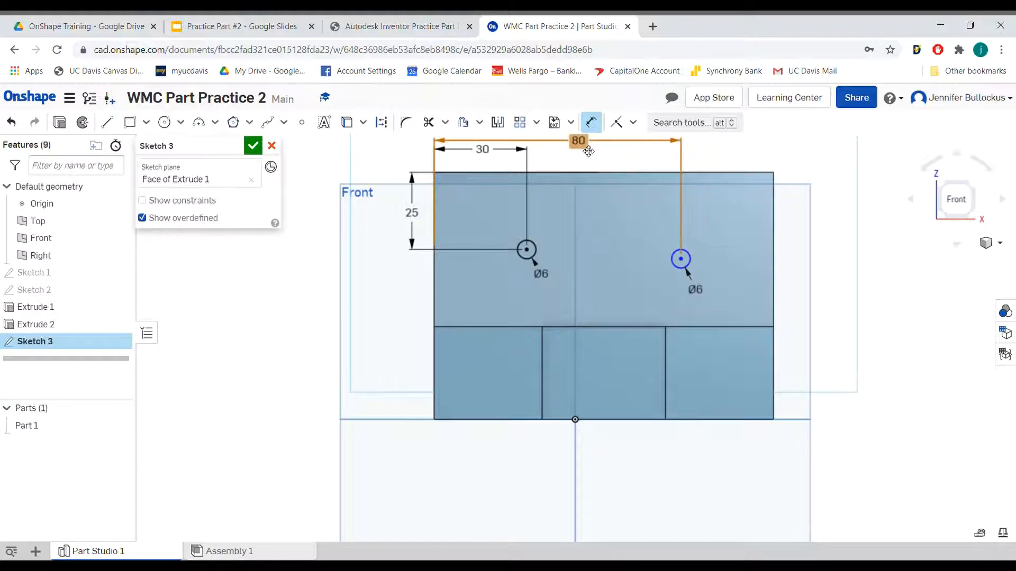
pyautogui.press('Delete')
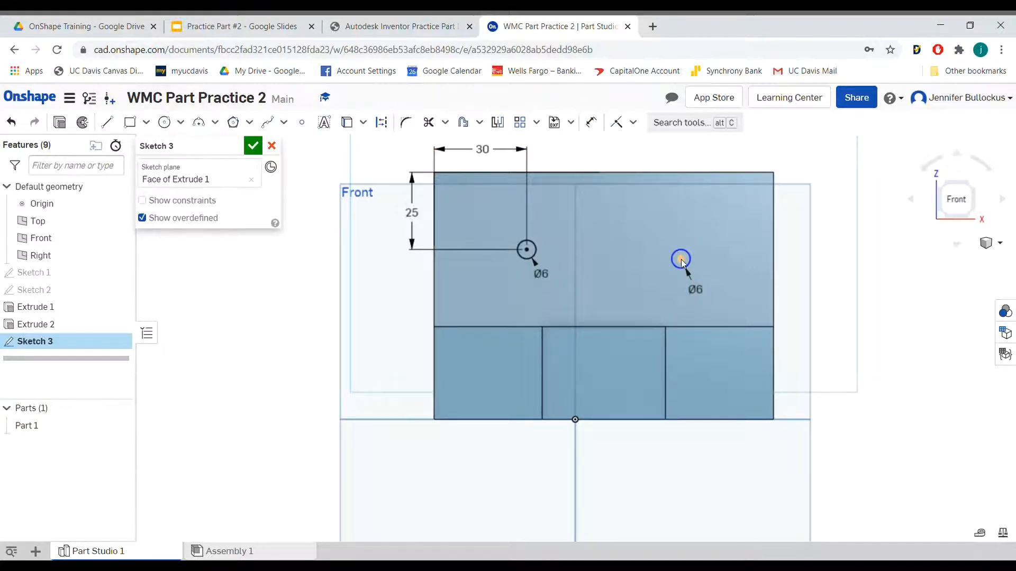
# - Dimension the horizontal distance between the two circle centres as 50 mm
pyautogui.click(681, 259)
pyautogui.press('d')
pyautogui.click(591, 122)
pyautogui.click(689, 259)
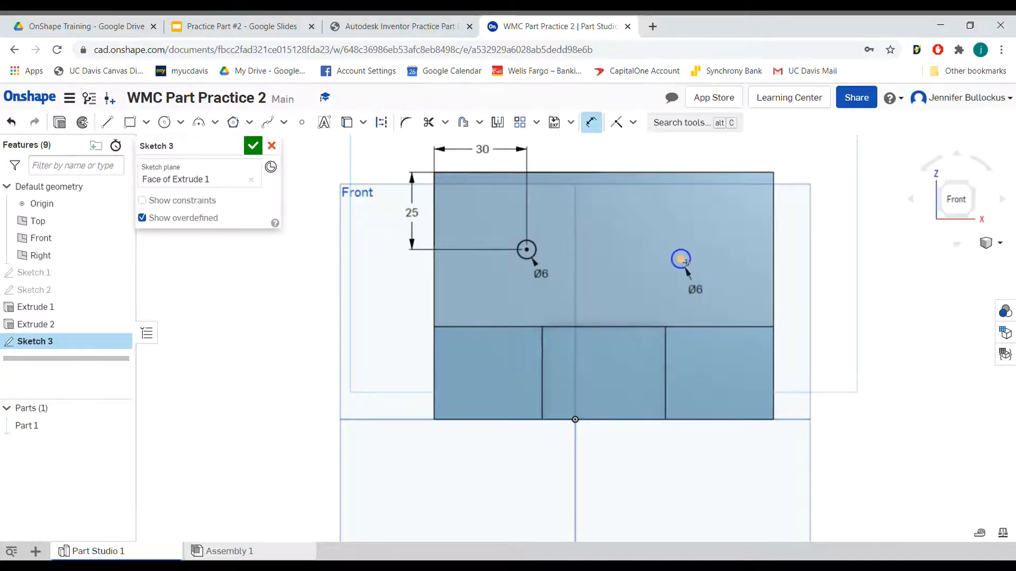
pyautogui.click(534, 256)
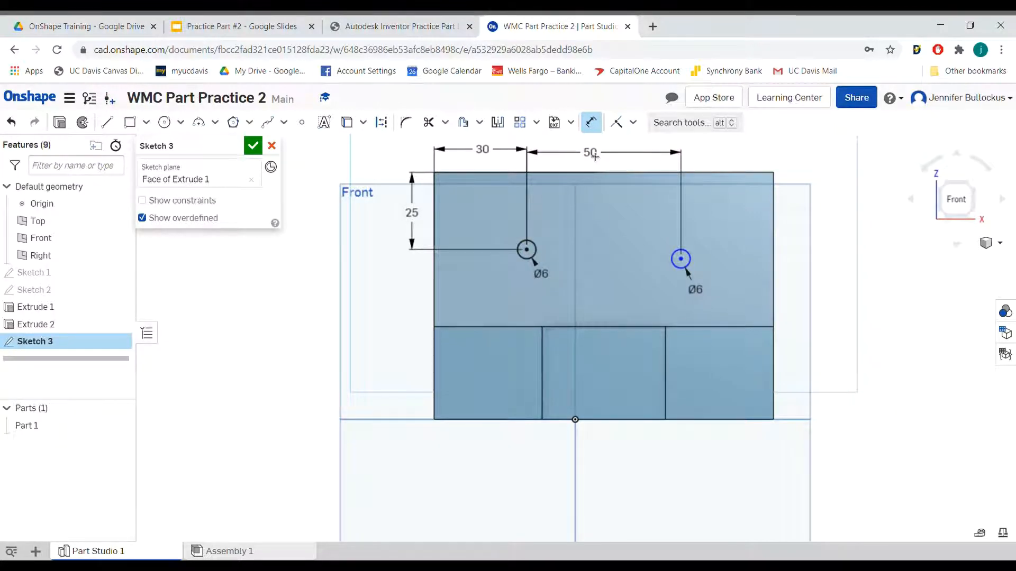
pyautogui.click(595, 157)
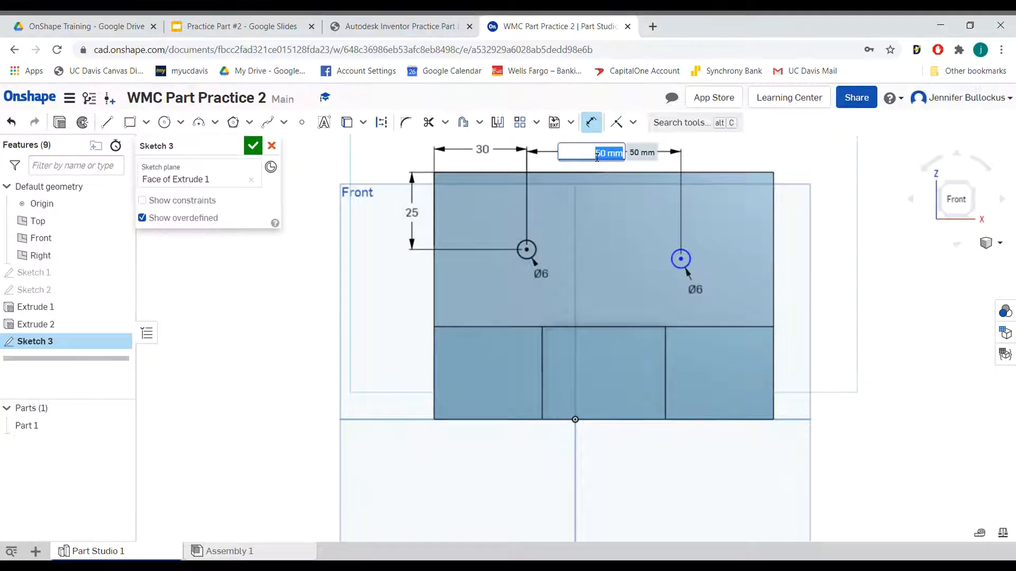
pyautogui.press('Return')
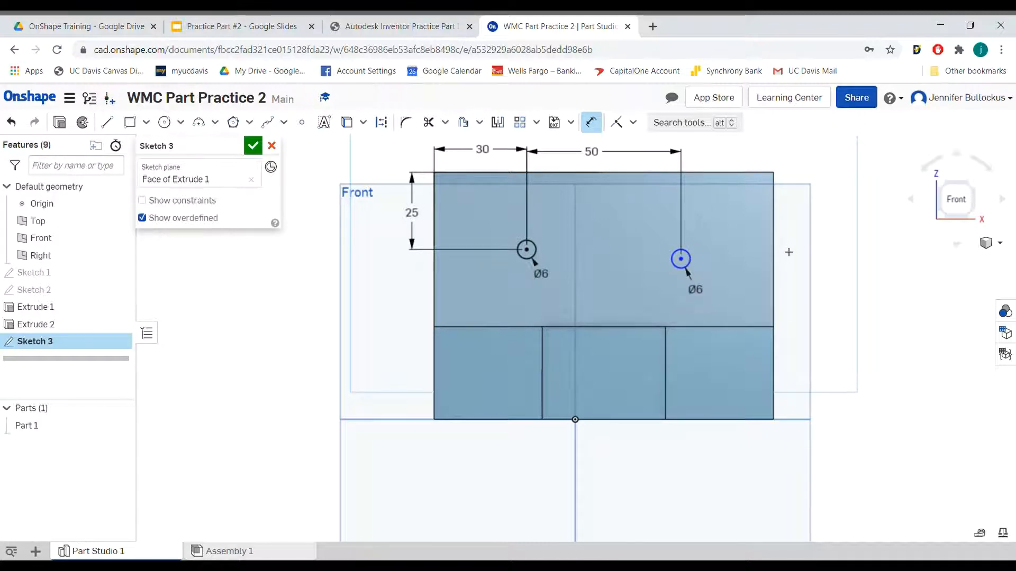
# - Dimension the right circle's centre 25 mm below the tall section's top edge
pyautogui.click(776, 229)
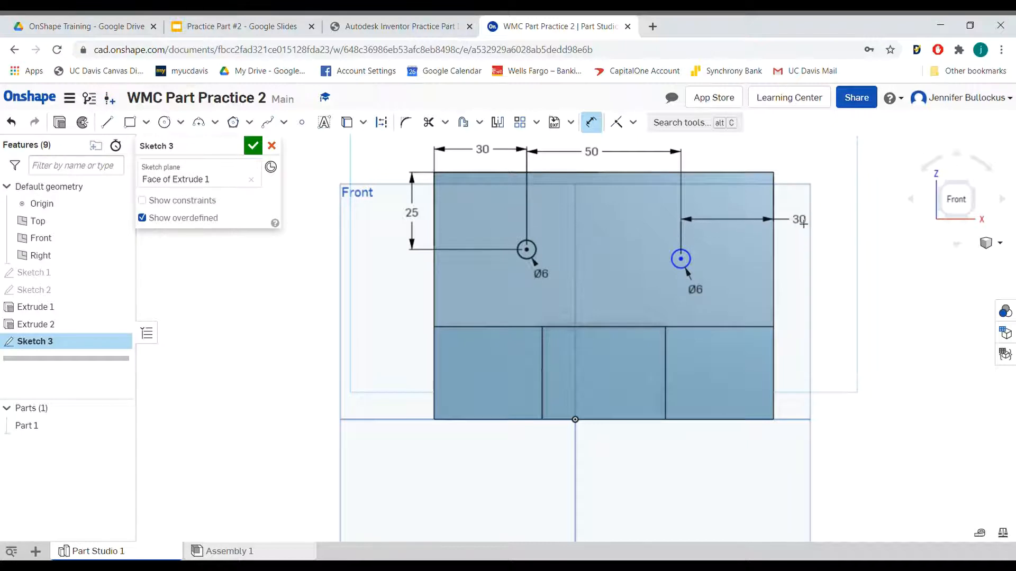
pyautogui.press('Escape')
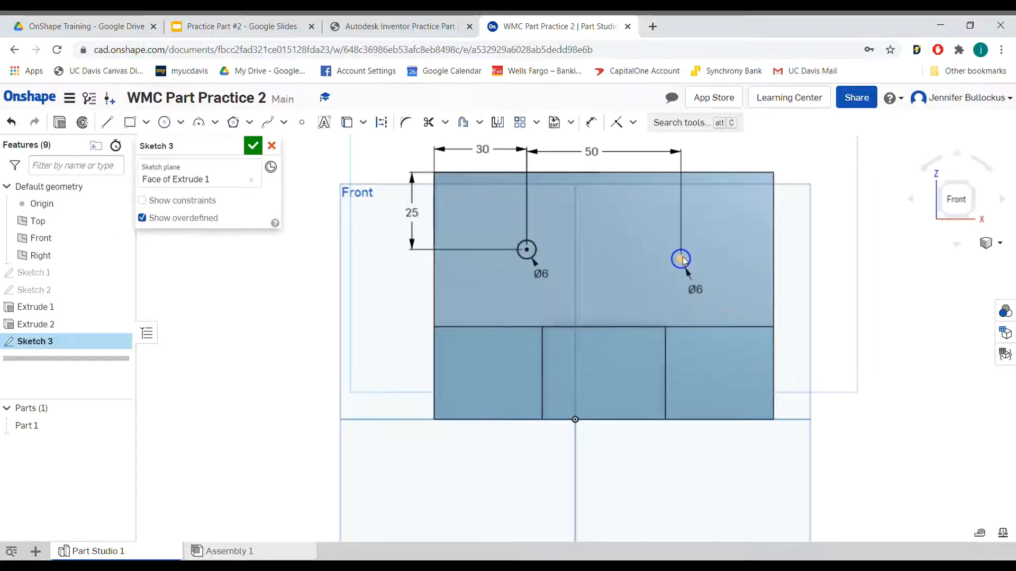
pyautogui.click(591, 122)
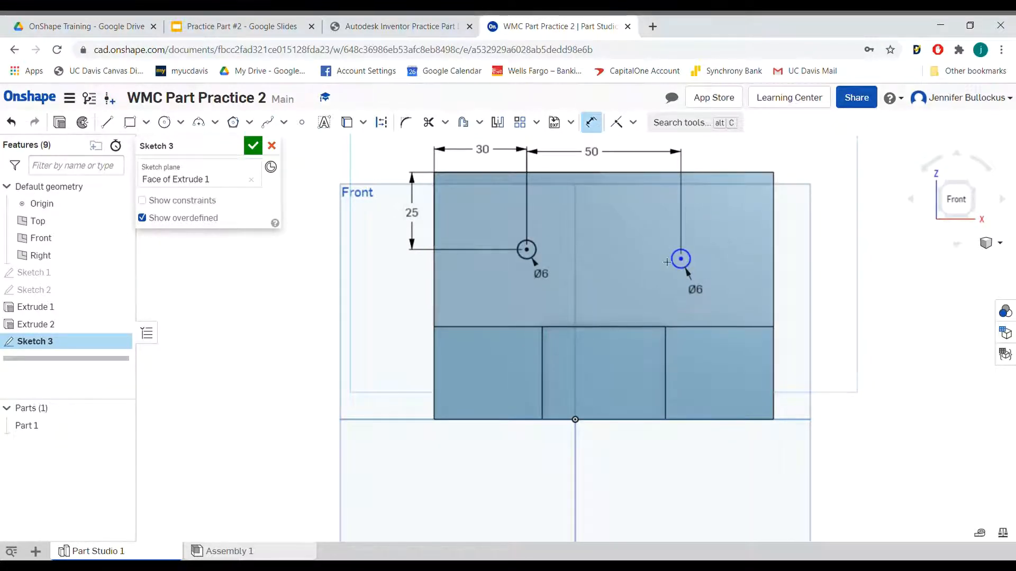
pyautogui.click(686, 259)
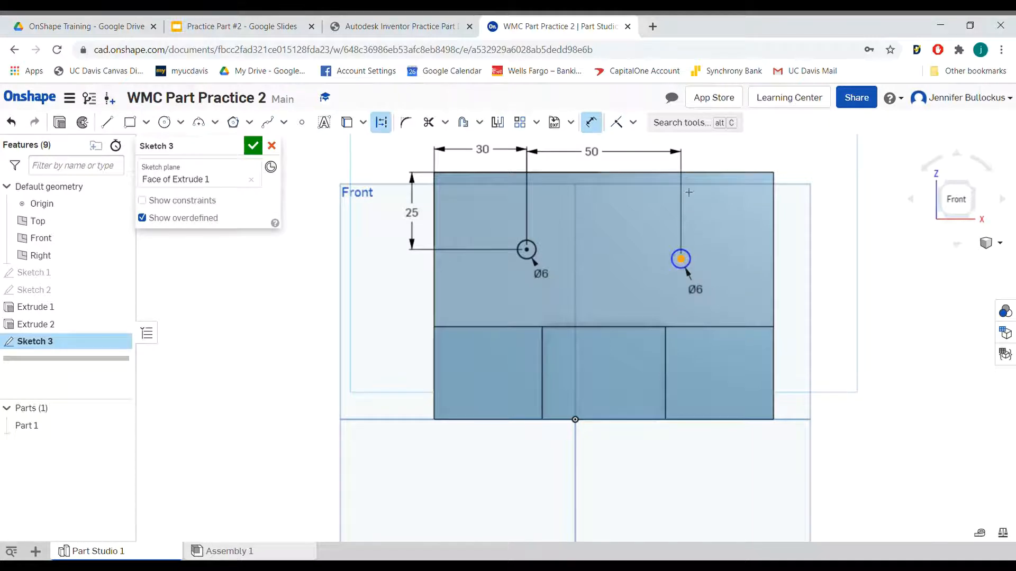
pyautogui.click(717, 174)
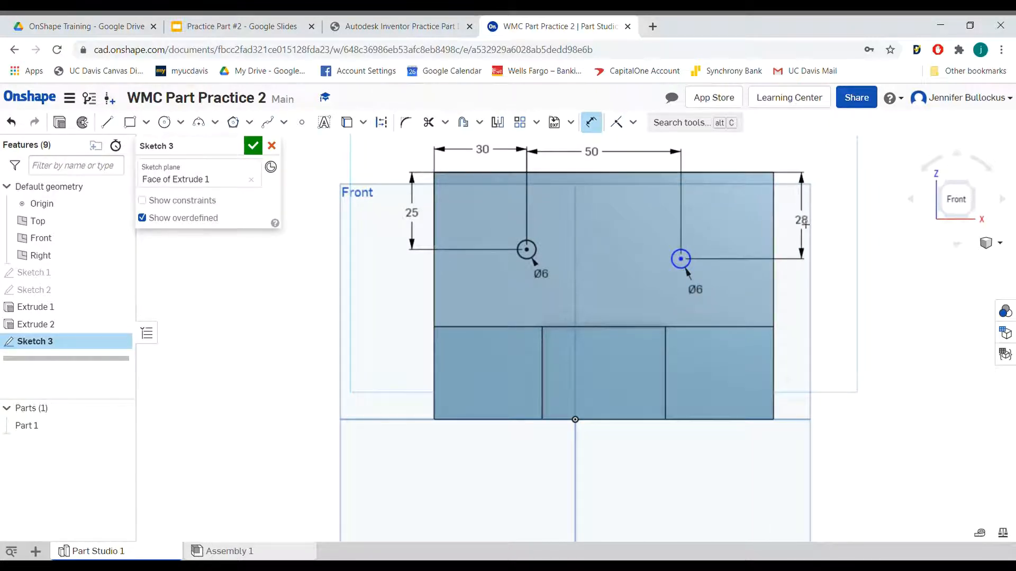
pyautogui.click(805, 224)
pyautogui.write('25')
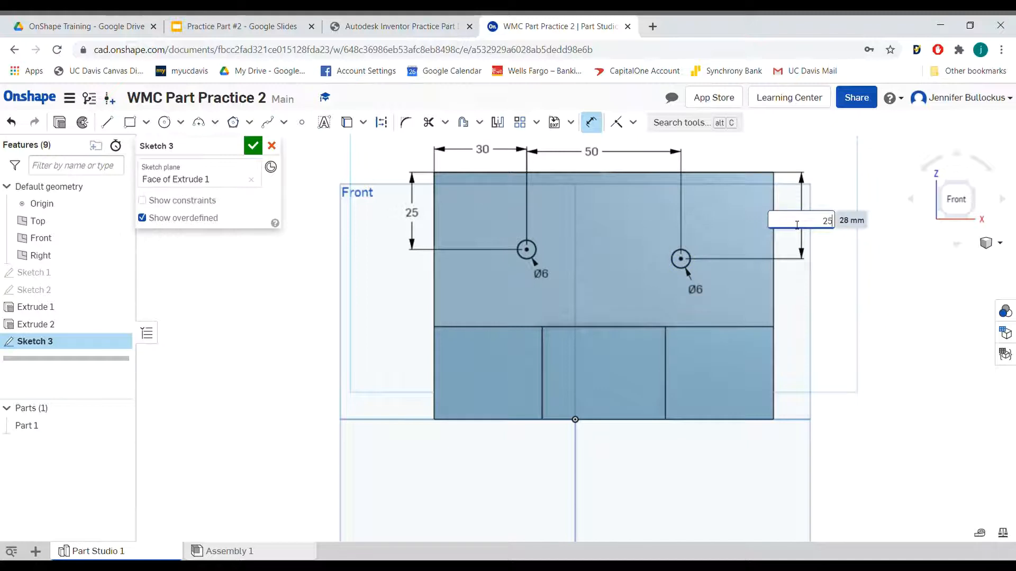
pyautogui.press('Return')
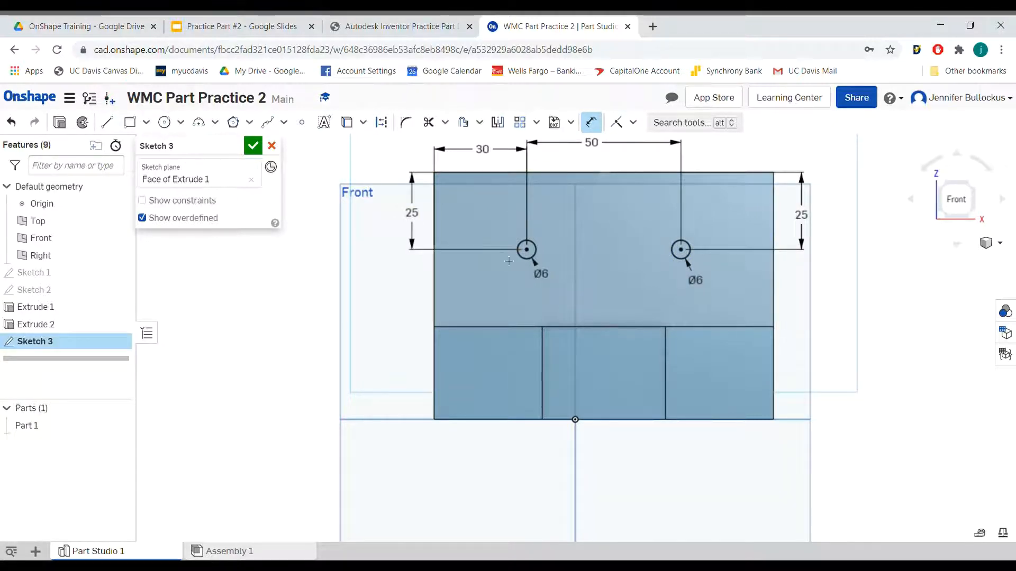
# - Sketch concentric circles about 13 mm in diameter around the left hole circle and about 19 mm around the right one
pyautogui.click(681, 250)
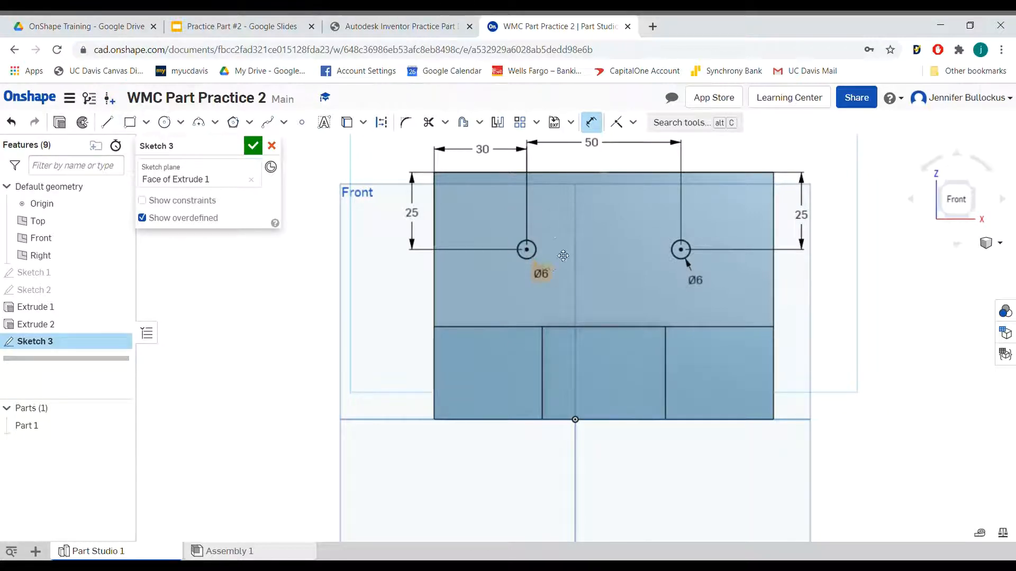
pyautogui.click(166, 123)
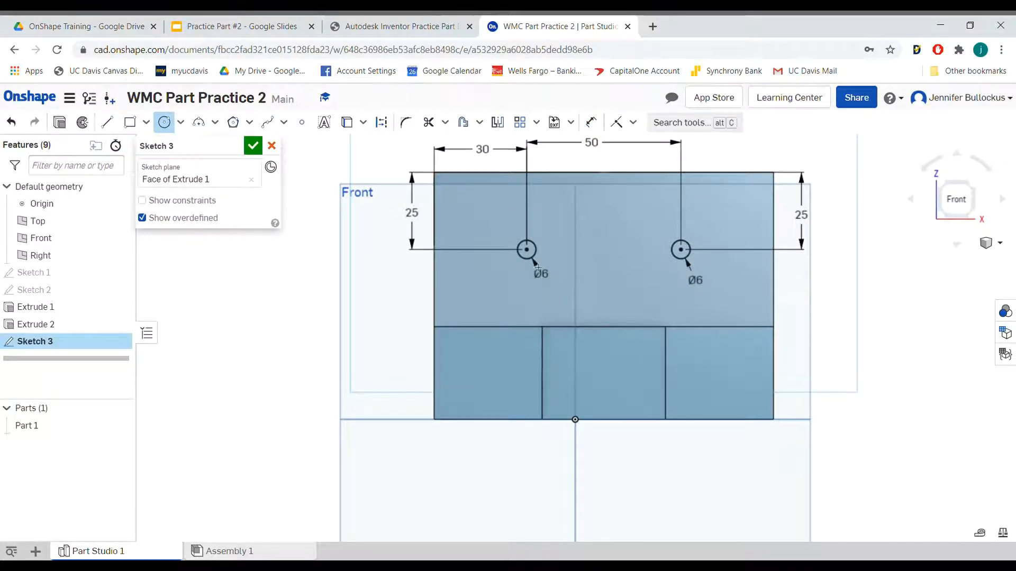
pyautogui.click(527, 249)
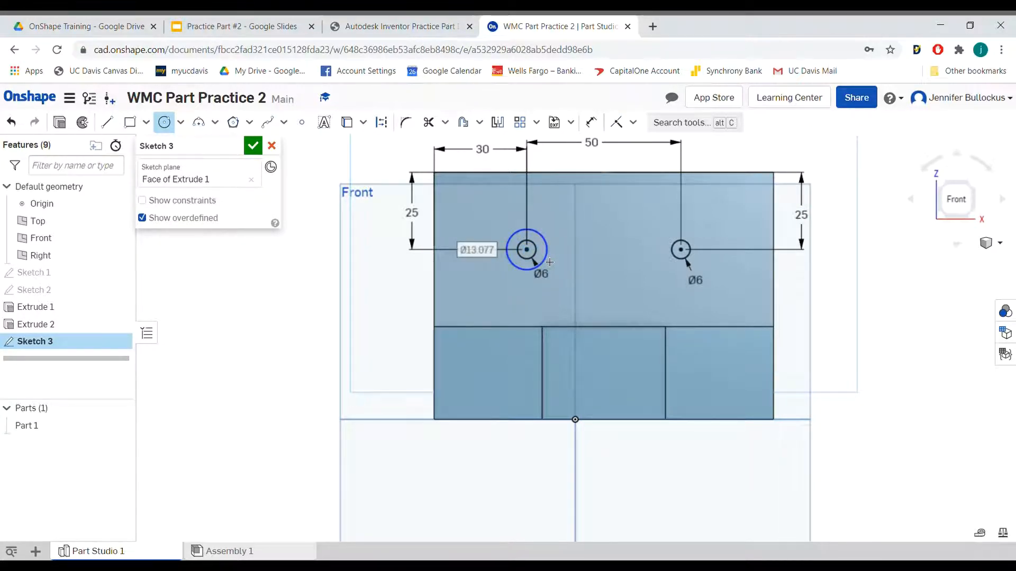
pyautogui.click(681, 249)
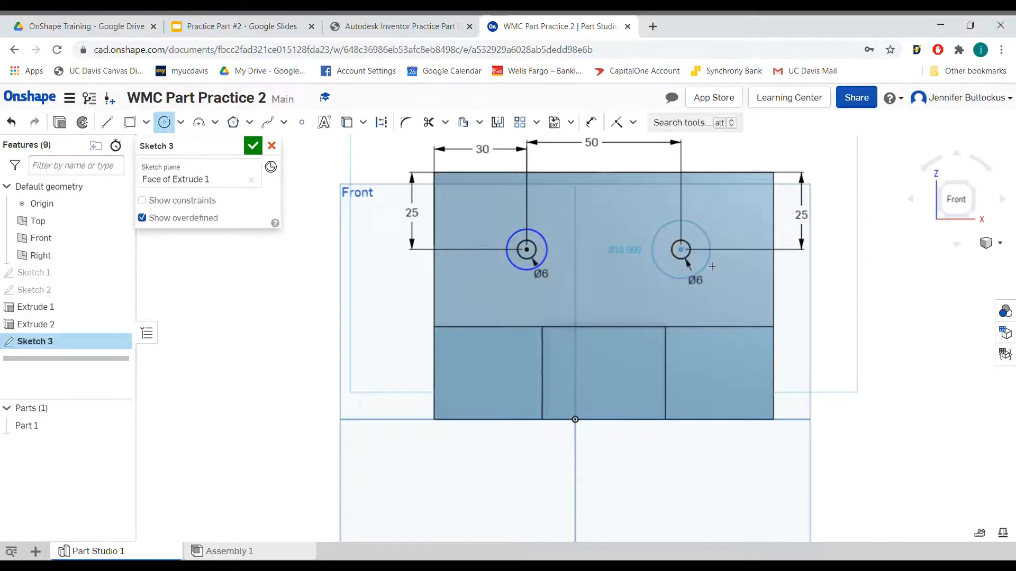
pyautogui.click(707, 265)
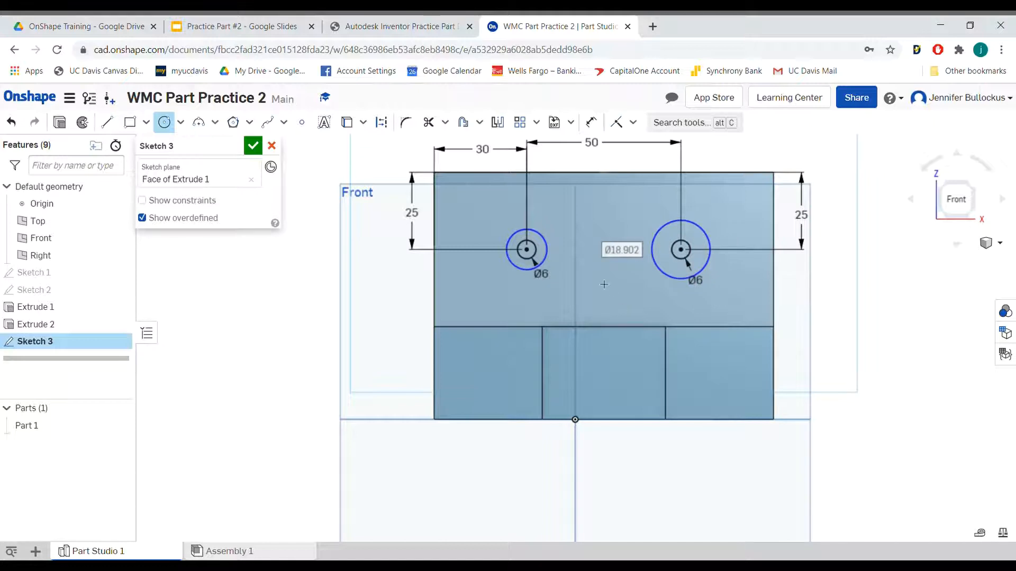
# - Dimension the left outer circle's diameter as 12 mm
pyautogui.click(591, 122)
pyautogui.click(553, 256)
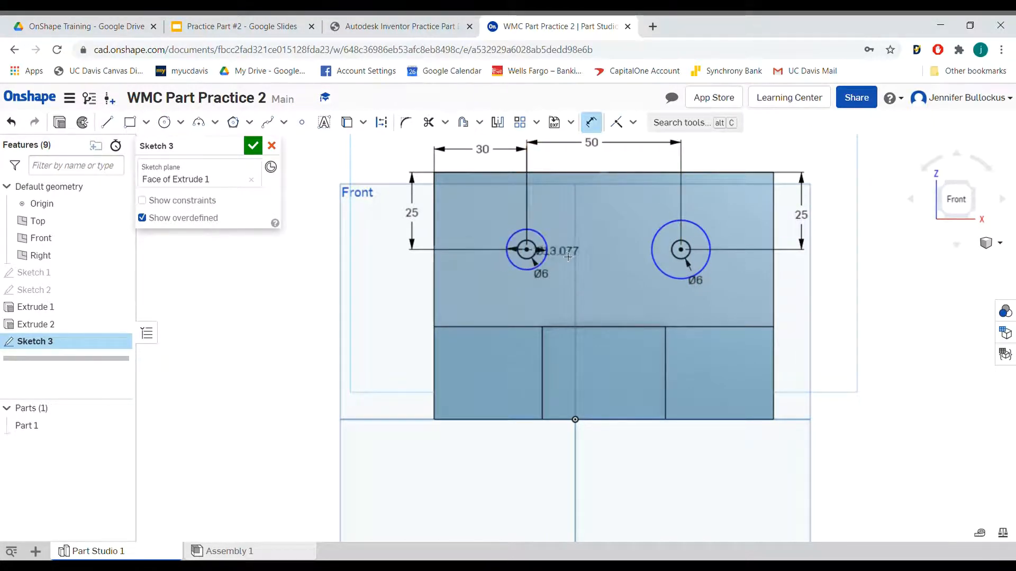
pyautogui.click(565, 254)
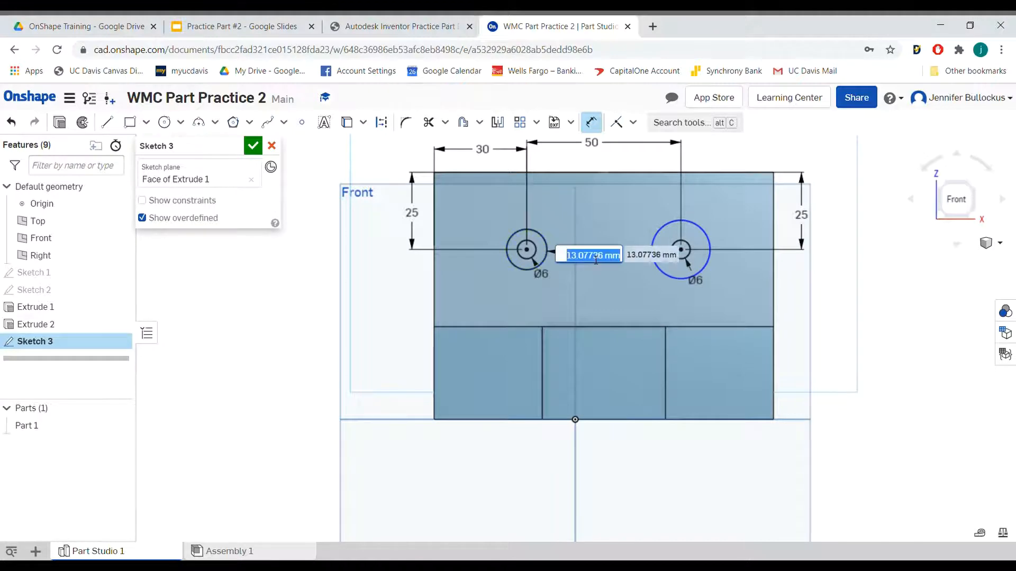
pyautogui.write('12')
pyautogui.press('Return')
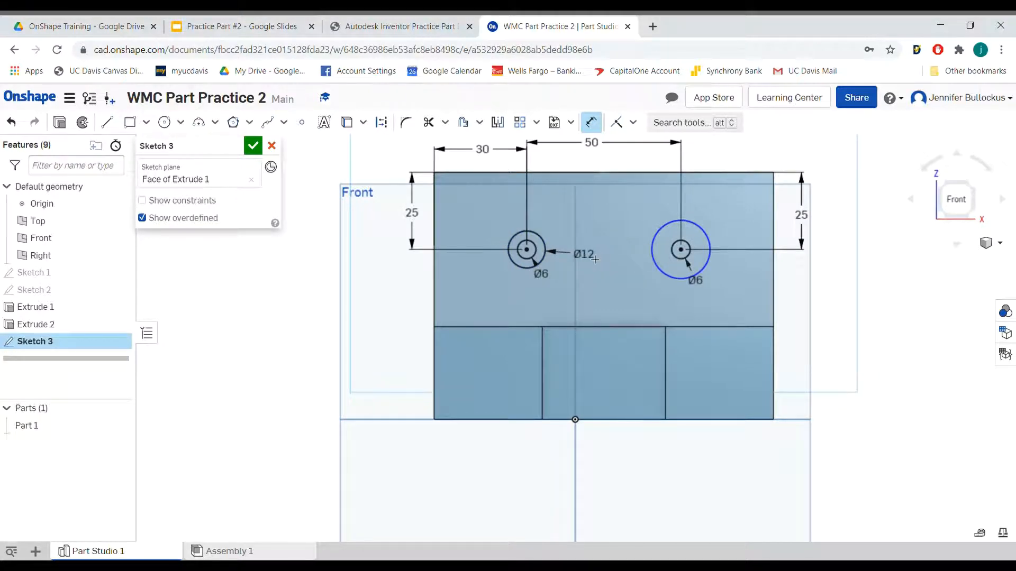
# - Dimension the right outer circle's diameter as 12 mm and finish the sketch
pyautogui.click(717, 266)
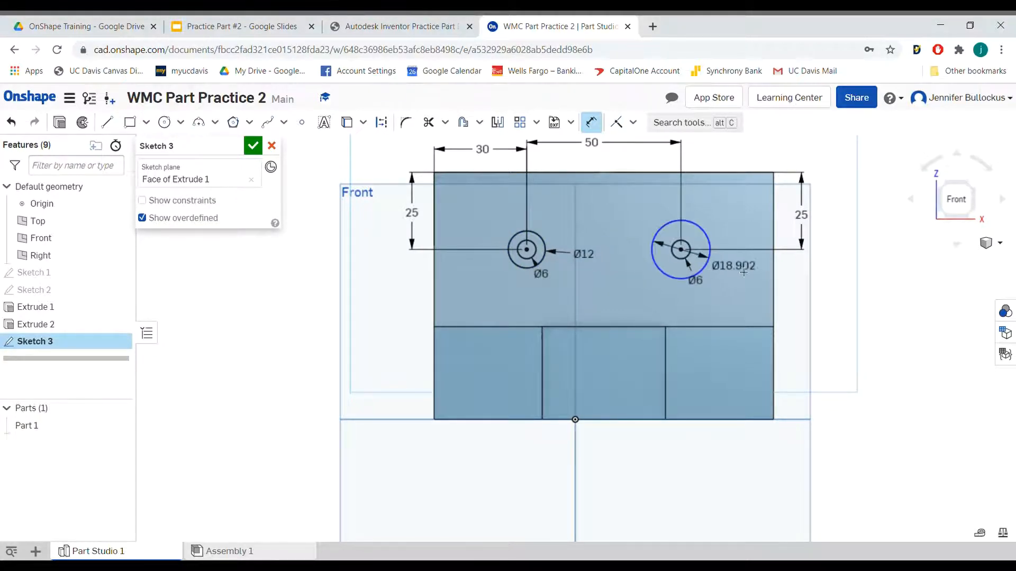
pyautogui.click(745, 271)
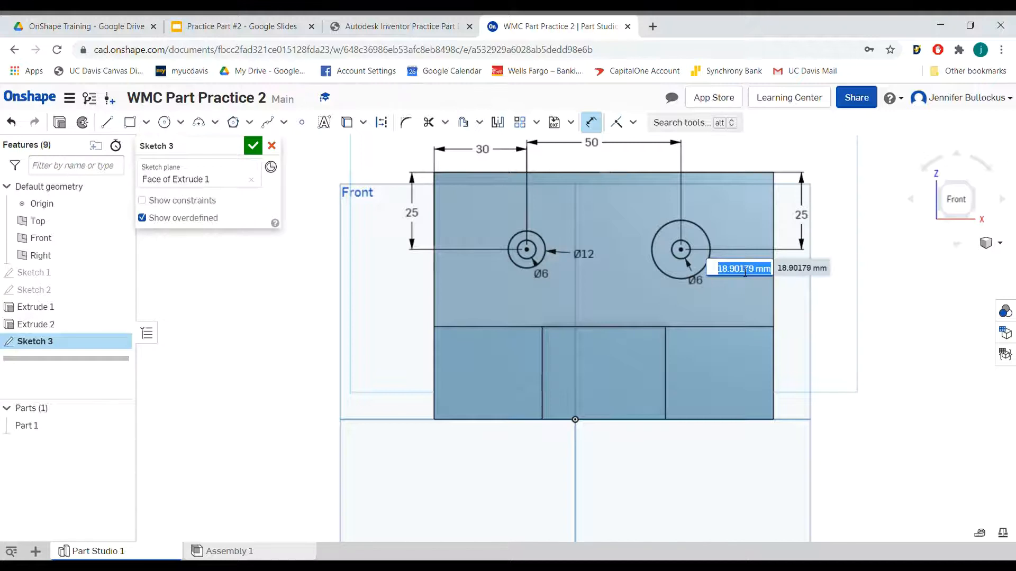
pyautogui.write('1')
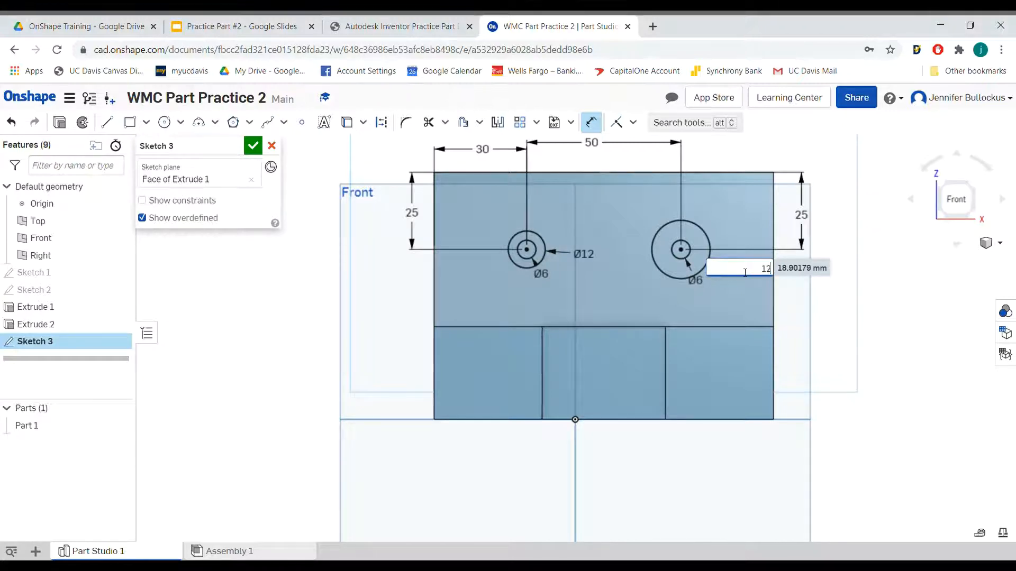
pyautogui.write('2')
pyautogui.press('Return')
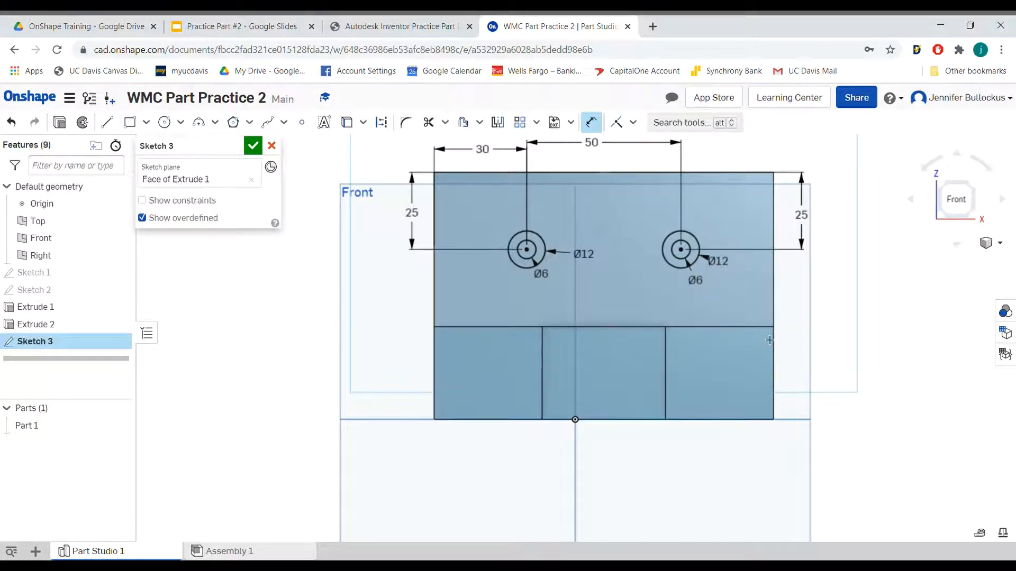
pyautogui.click(254, 147)
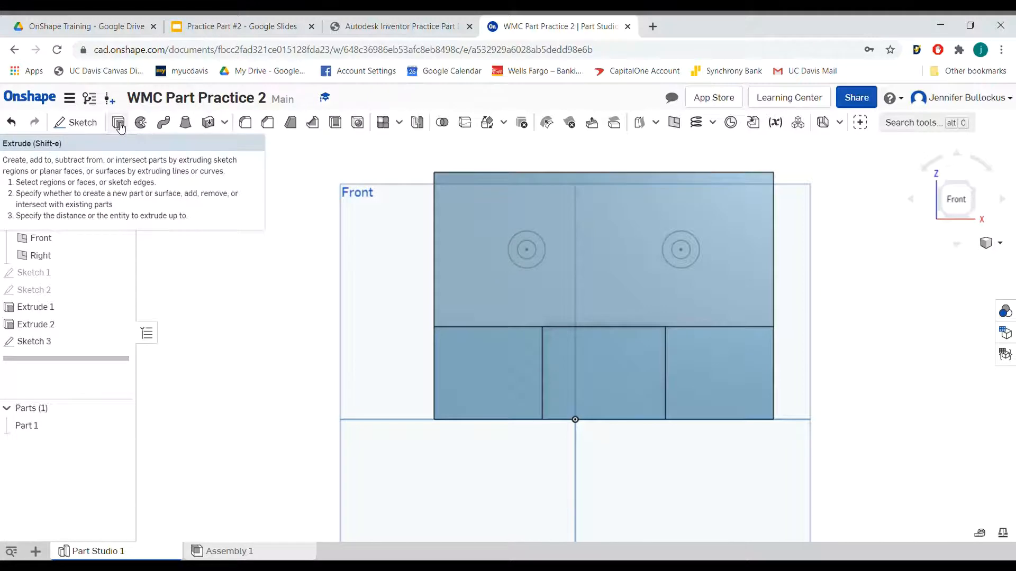
# - Cut the two inner 6 mm circles through the whole tall section with a Through all Remove extrude
pyautogui.click(118, 123)
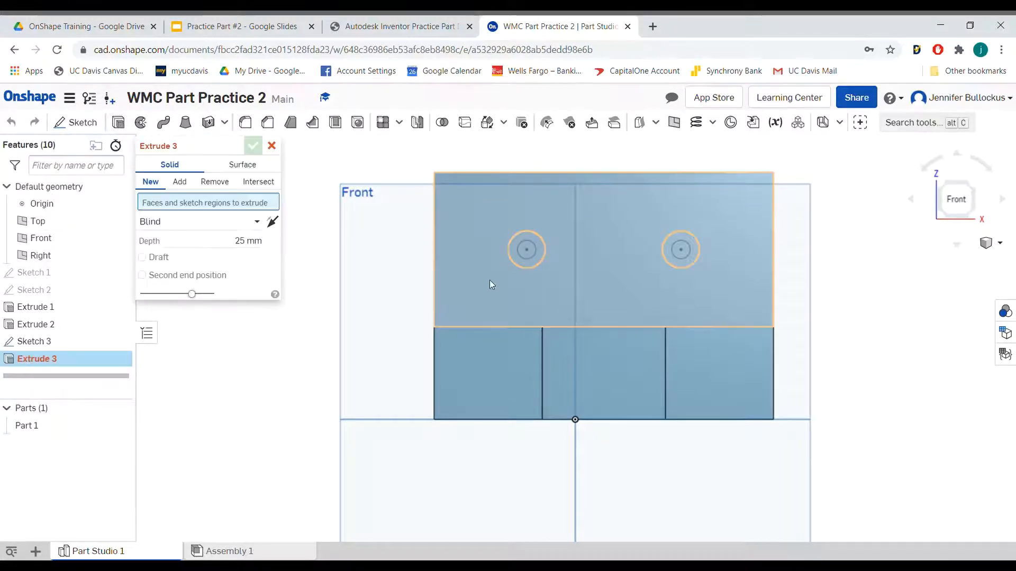
pyautogui.click(528, 256)
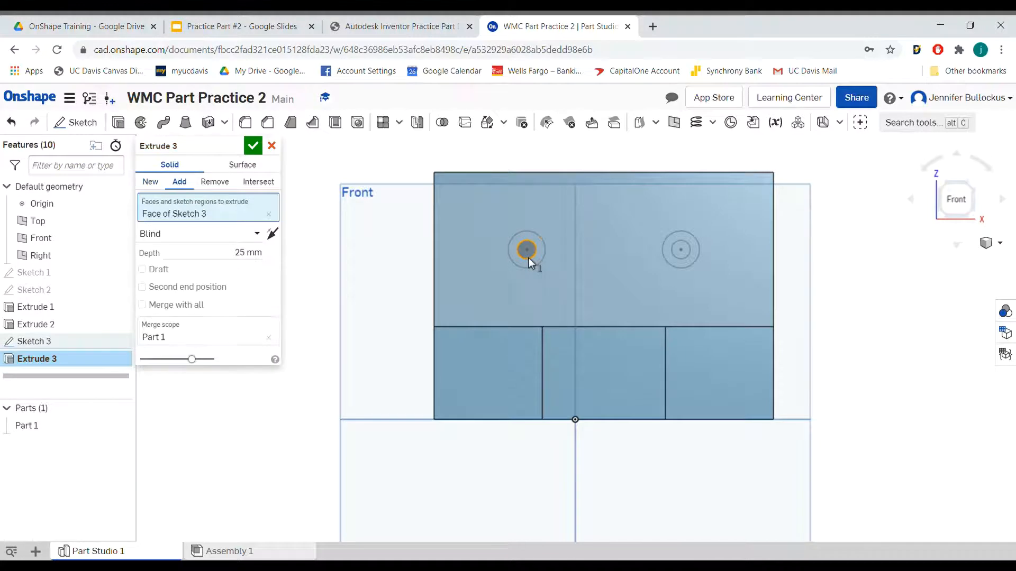
pyautogui.click(680, 256)
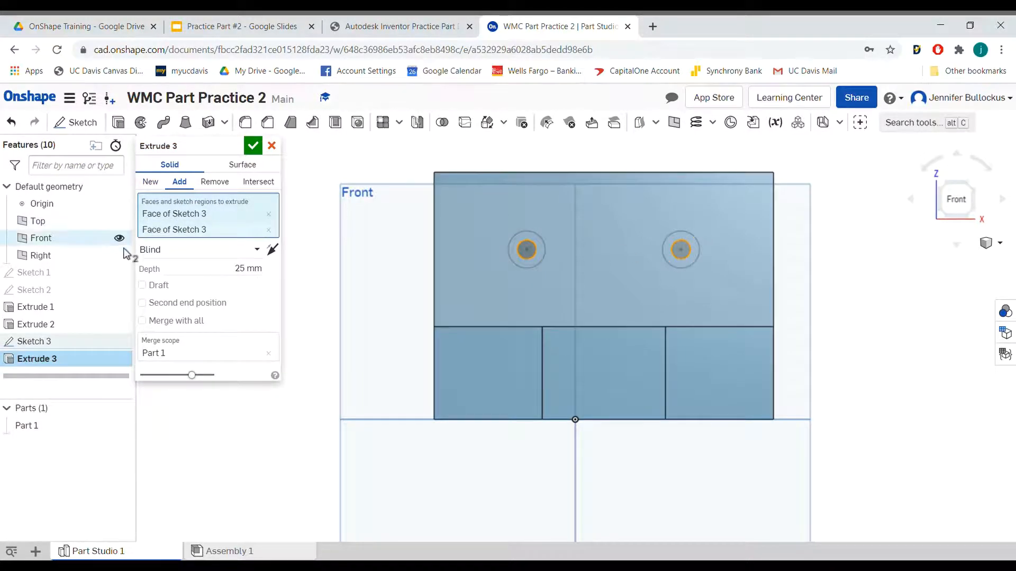
pyautogui.click(214, 181)
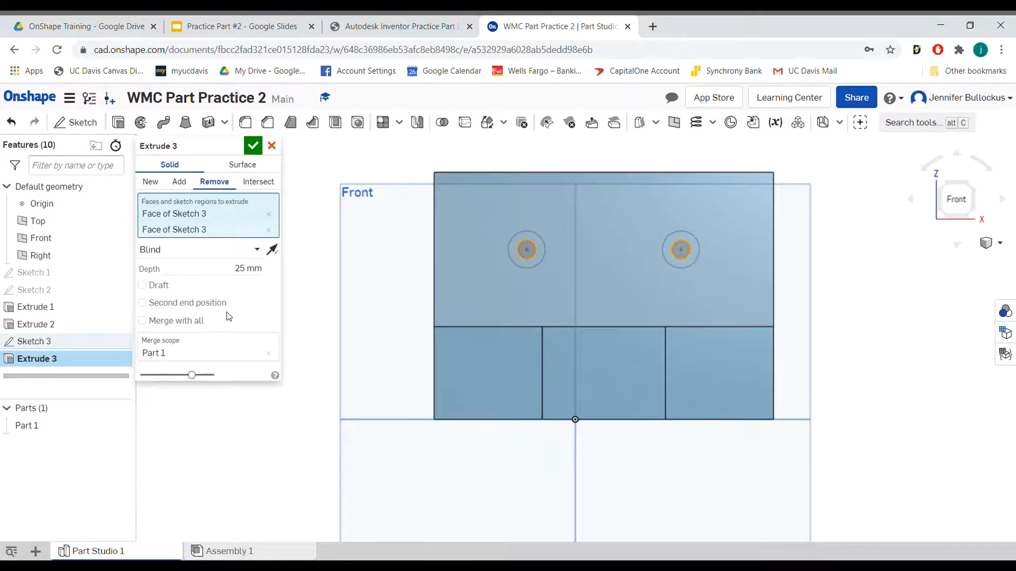
pyautogui.click(257, 251)
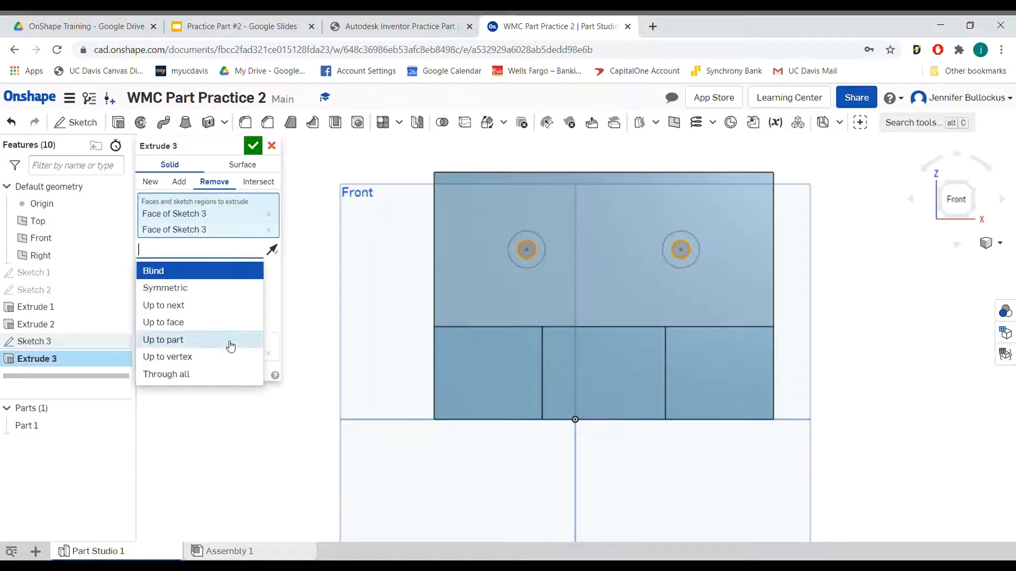
pyautogui.click(217, 375)
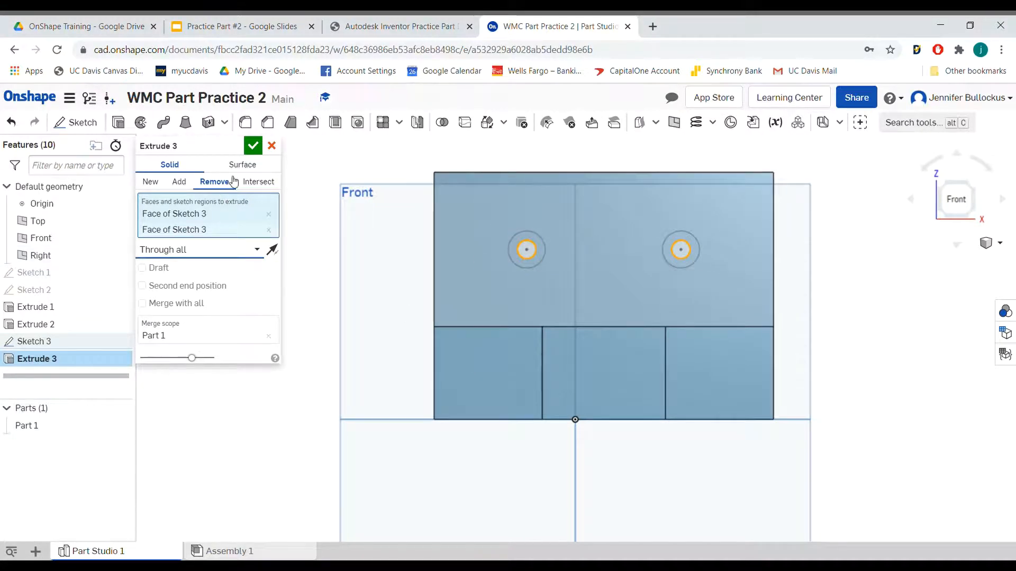
pyautogui.click(253, 146)
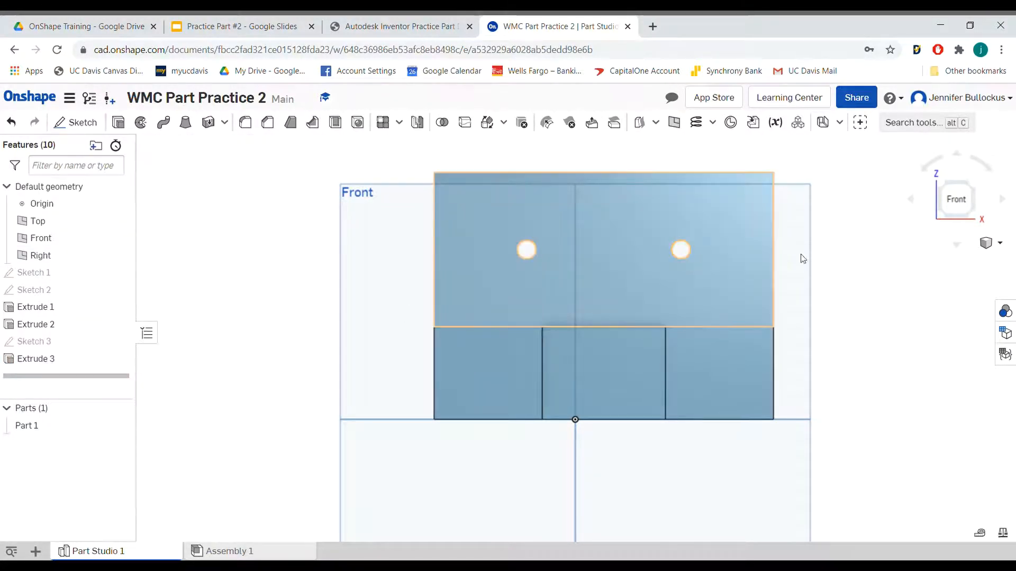
# - Inspect the two through holes from several angles and return to the front view
pyautogui.click(958, 247)
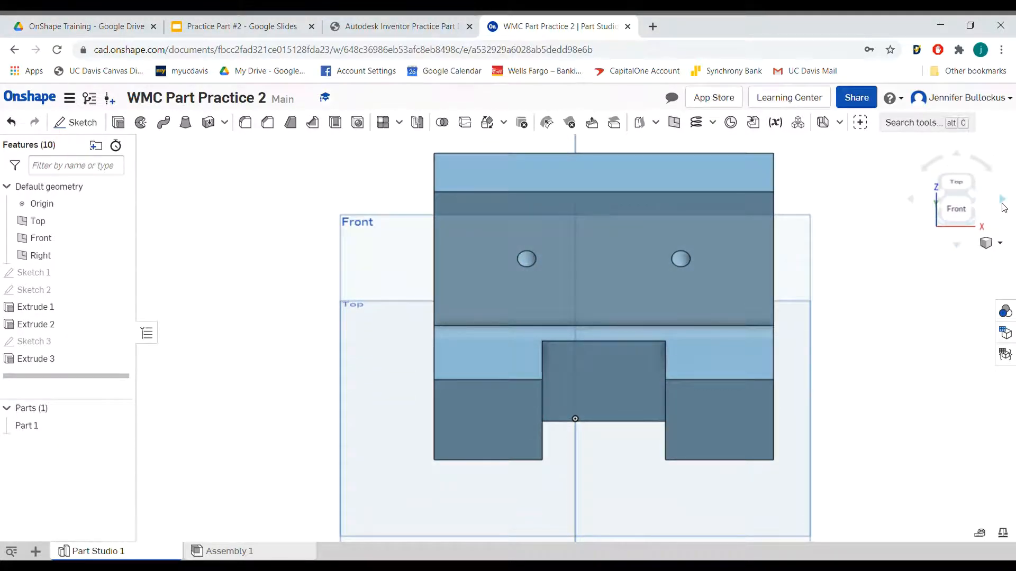
pyautogui.click(972, 207)
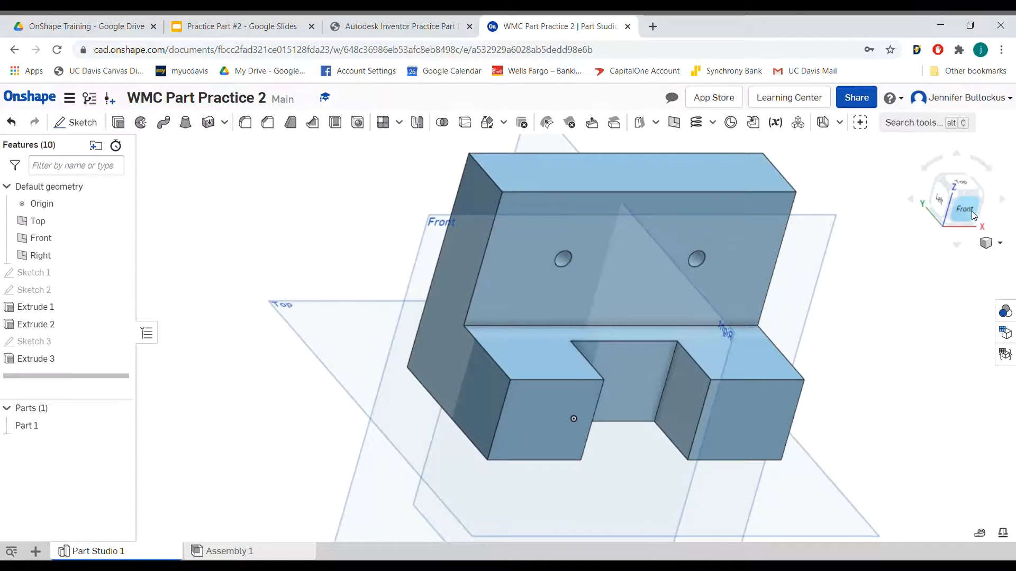
pyautogui.click(974, 209)
pyautogui.click(1002, 201)
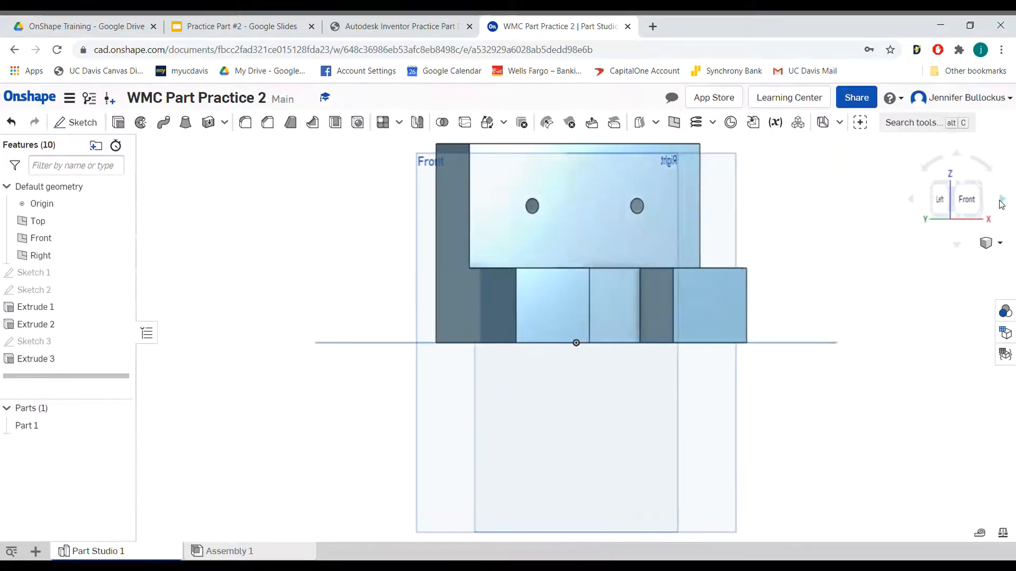
pyautogui.click(914, 204)
pyautogui.click(915, 205)
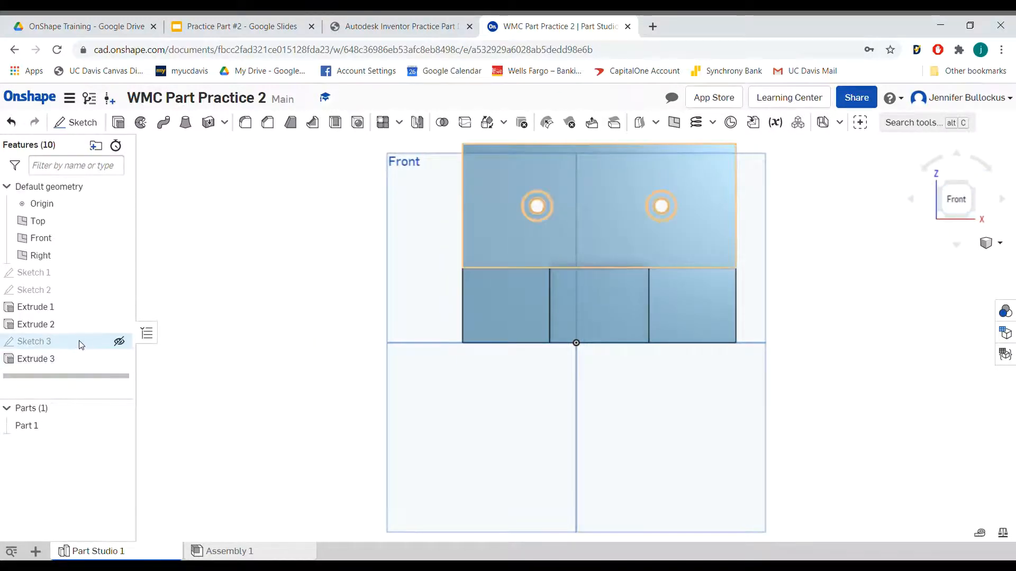
# - Make Sketch 3 visible again and consult the screw picture in the Google image search before returning to the Onshape part
pyautogui.click(119, 342)
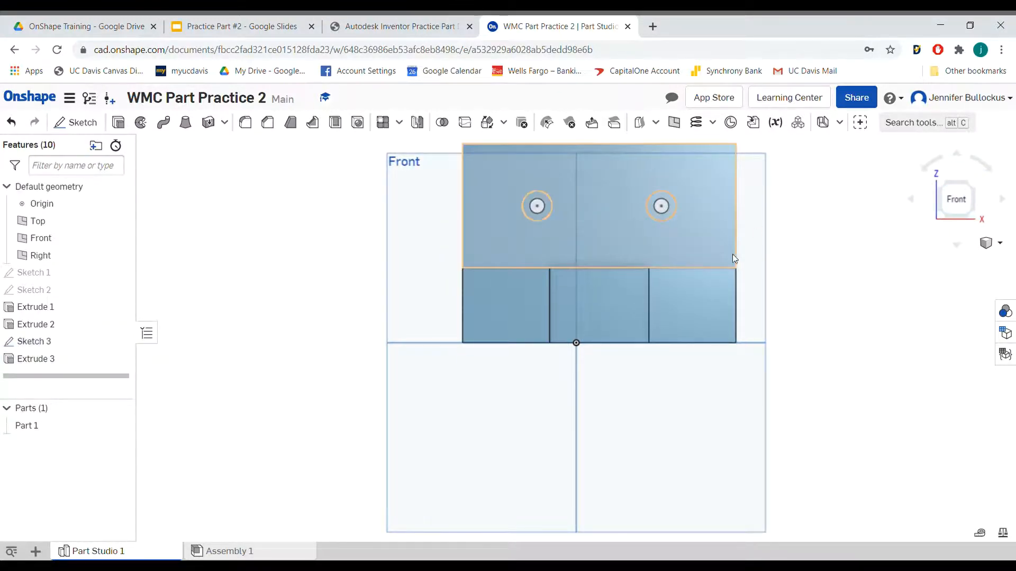
pyautogui.scroll(3, 700, 241)
pyautogui.scroll(3, 657, 243)
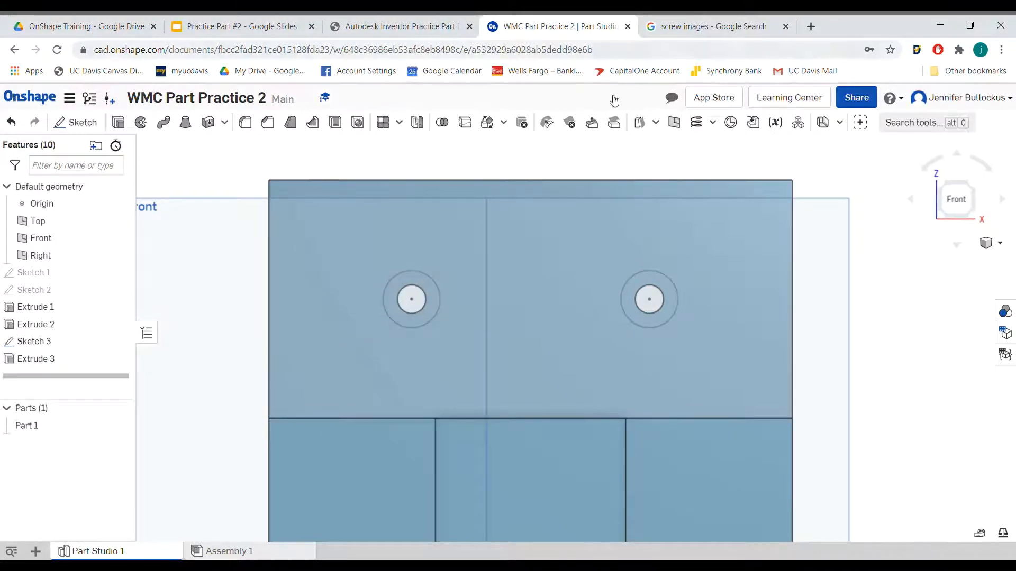
pyautogui.click(683, 25)
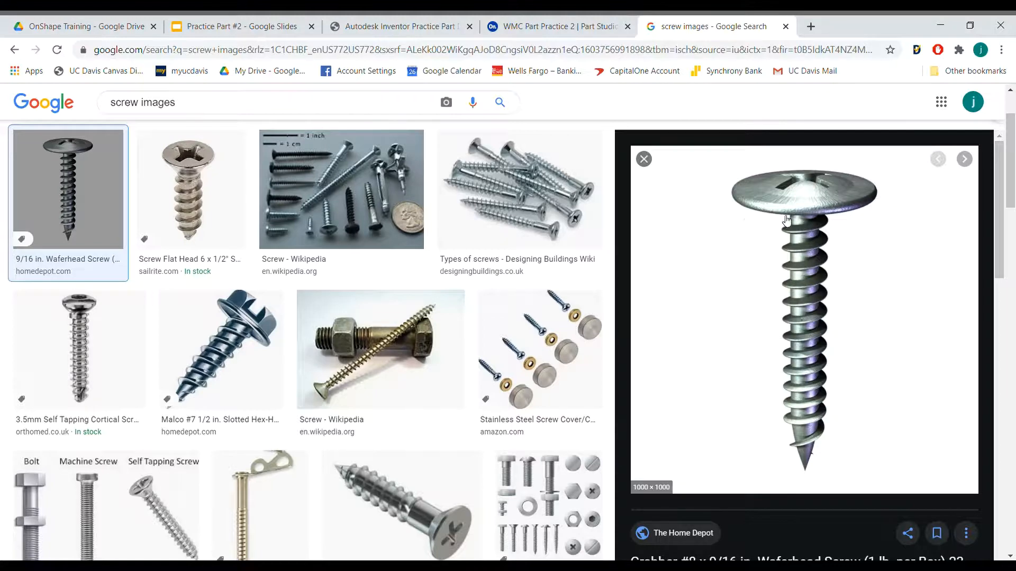
pyautogui.click(592, 28)
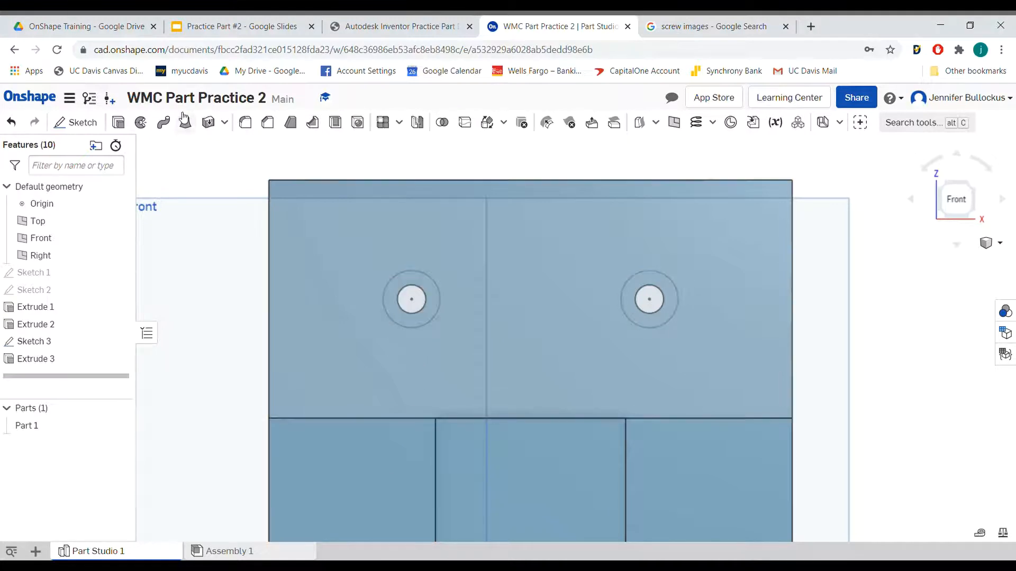
# - Cut the ring regions around both holes to a blind depth of 5 mm with a Remove extrude to form the counterbores
pyautogui.click(118, 122)
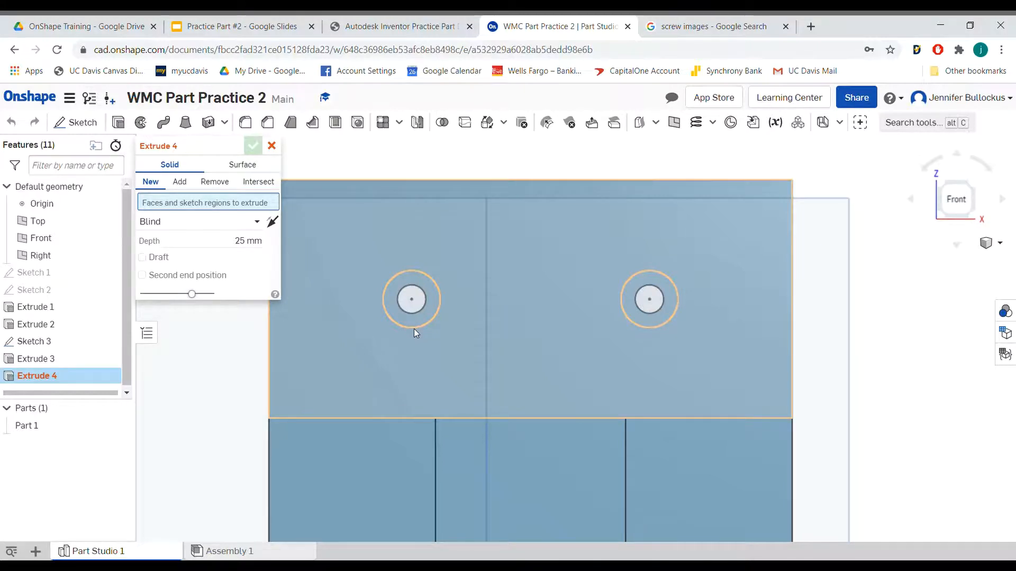
pyautogui.click(662, 323)
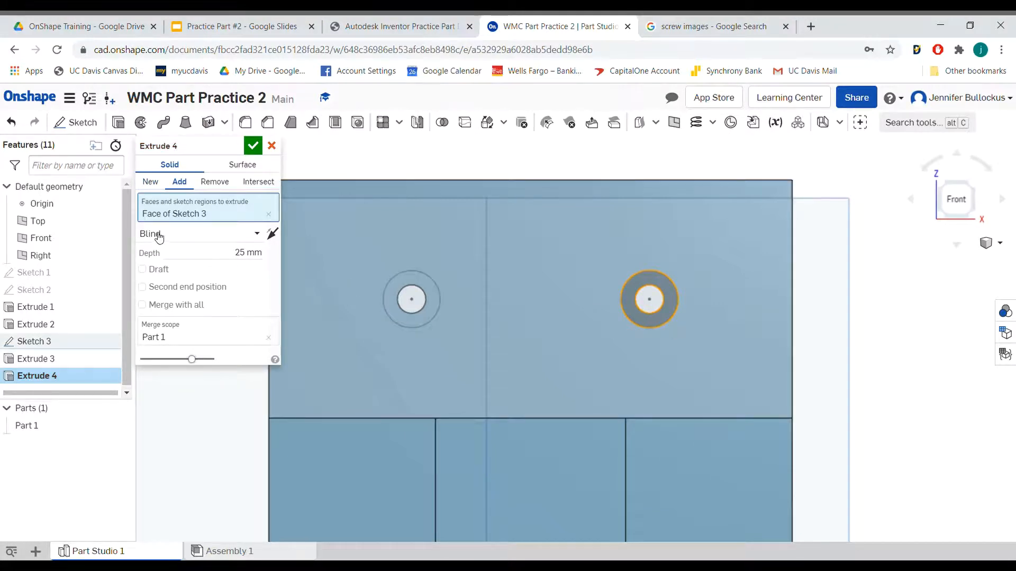
pyautogui.click(222, 185)
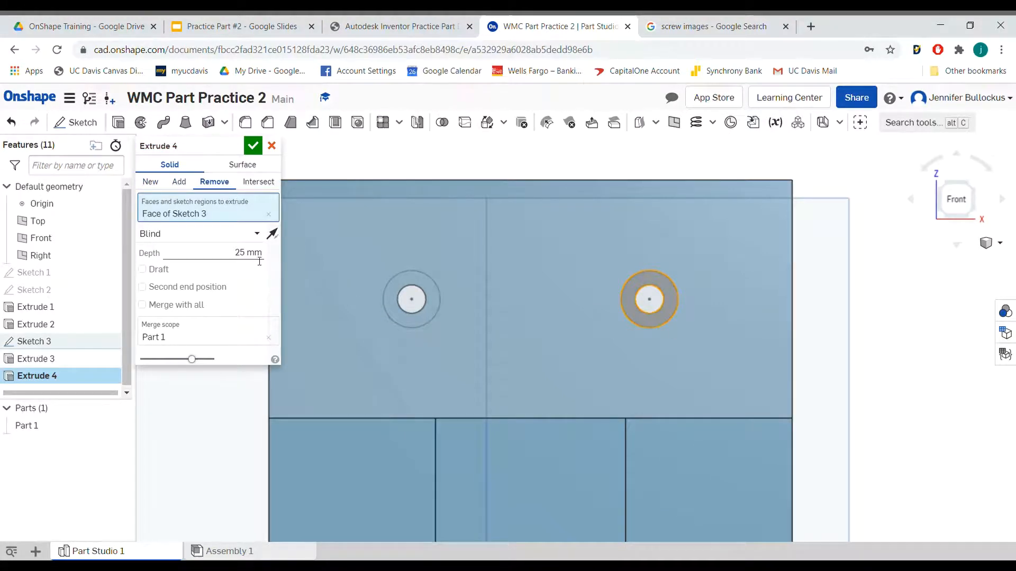
pyautogui.click(254, 255)
pyautogui.write('5')
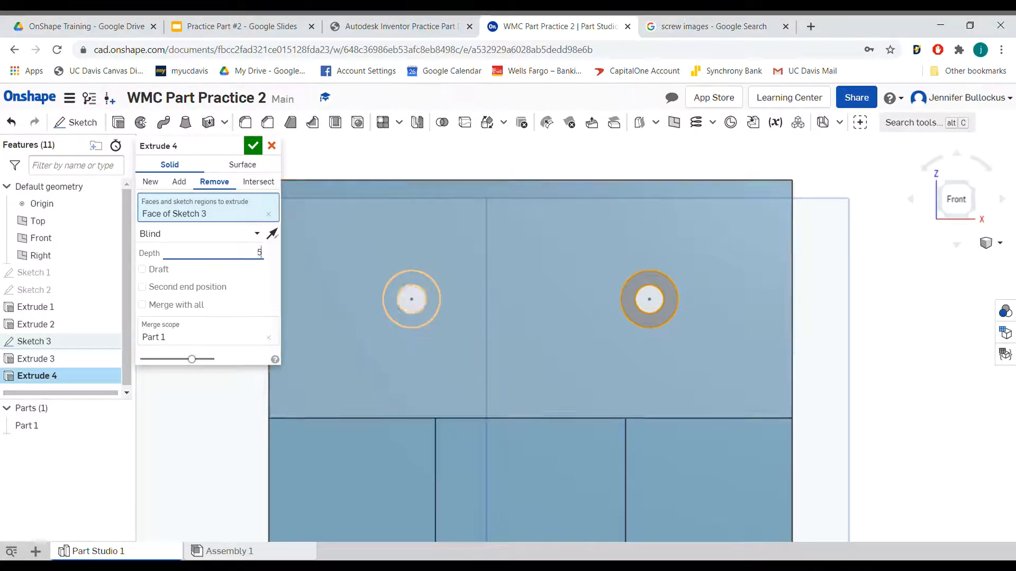
pyautogui.click(415, 326)
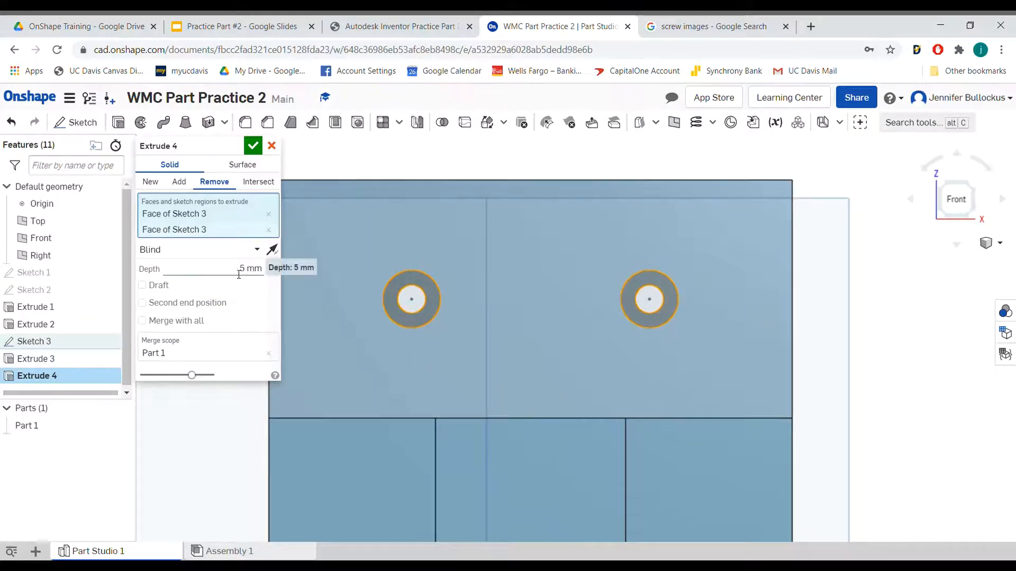
pyautogui.click(251, 146)
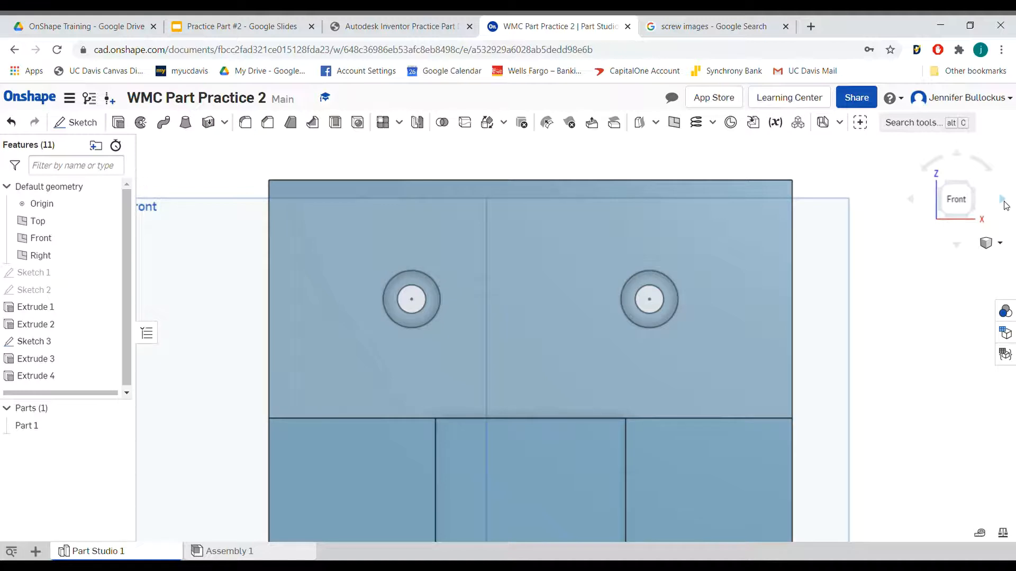
pyautogui.click(1004, 201)
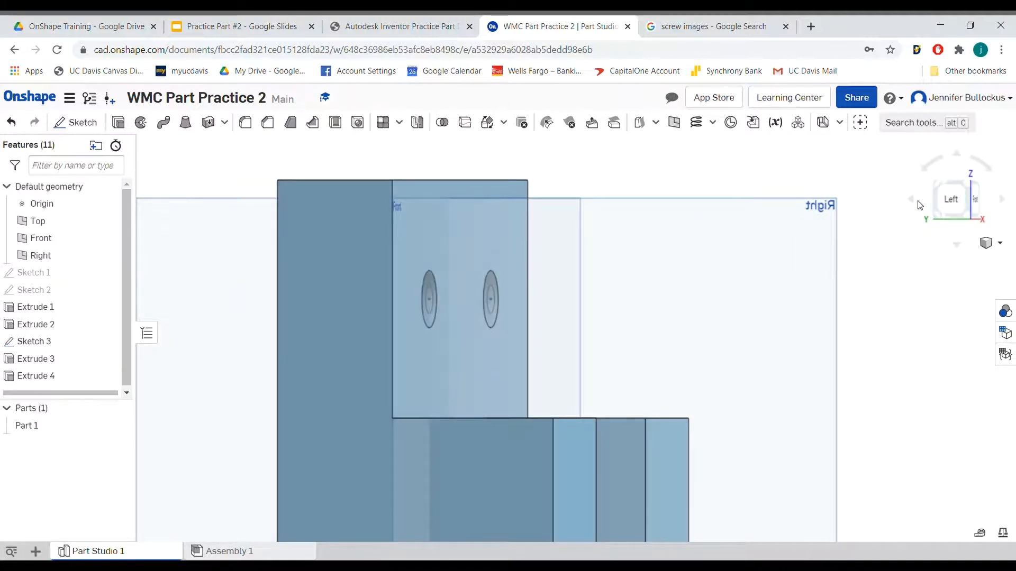
# - Inspect the counterbored holes from the side and front, and the notched base from a raised front angle
pyautogui.click(914, 204)
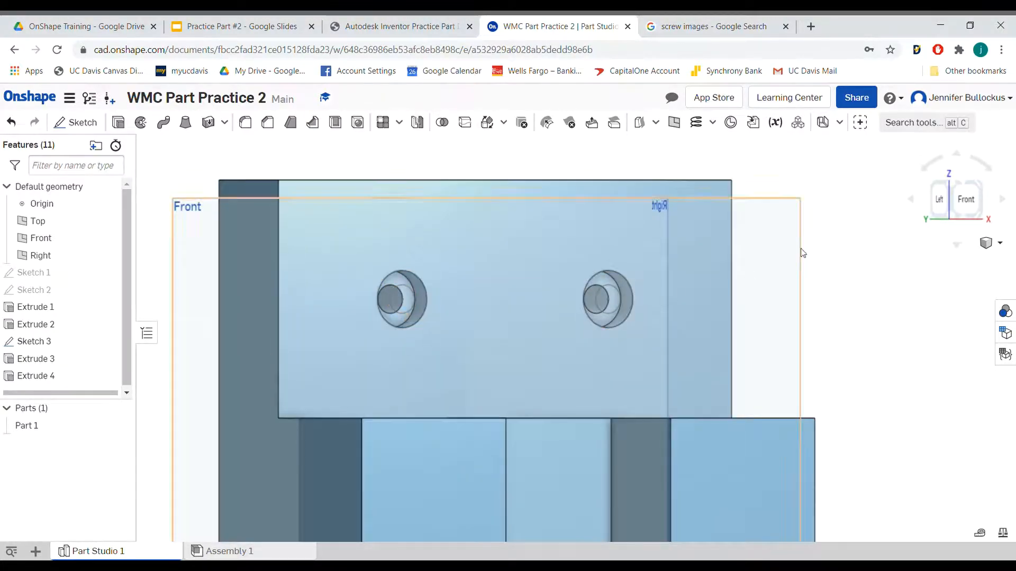
pyautogui.click(910, 204)
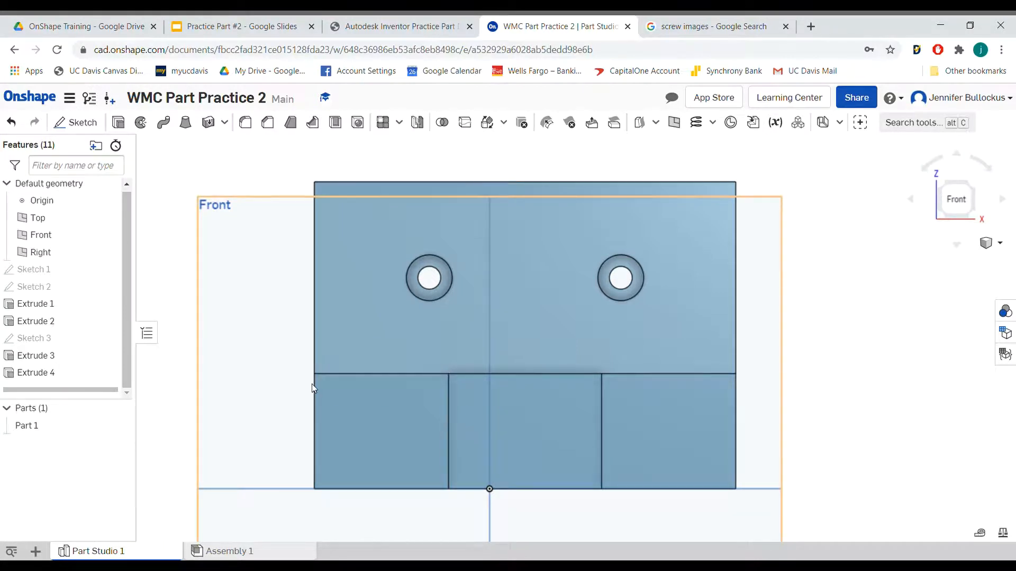
pyautogui.click(958, 246)
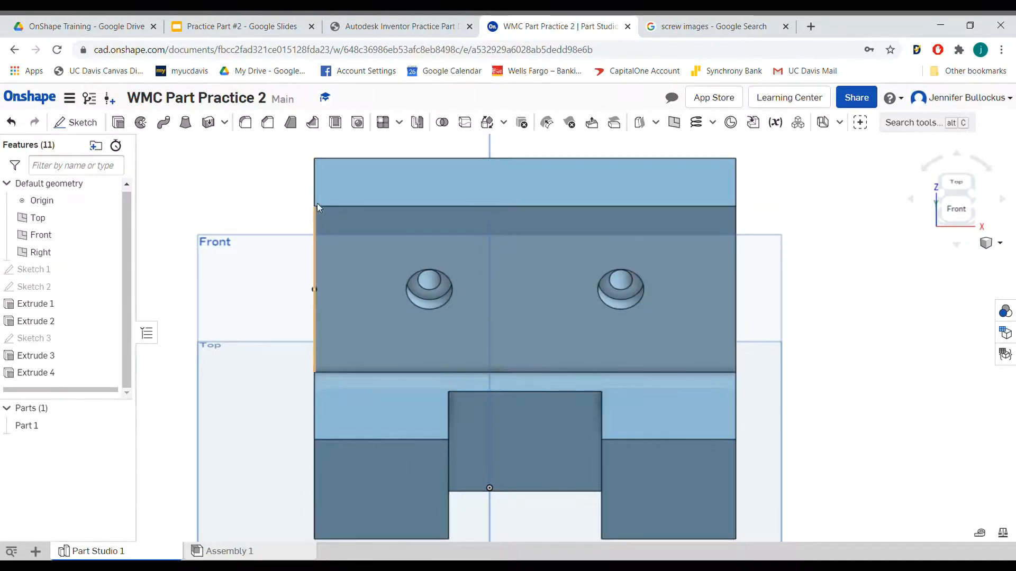
pyautogui.scroll(-2, 522, 408)
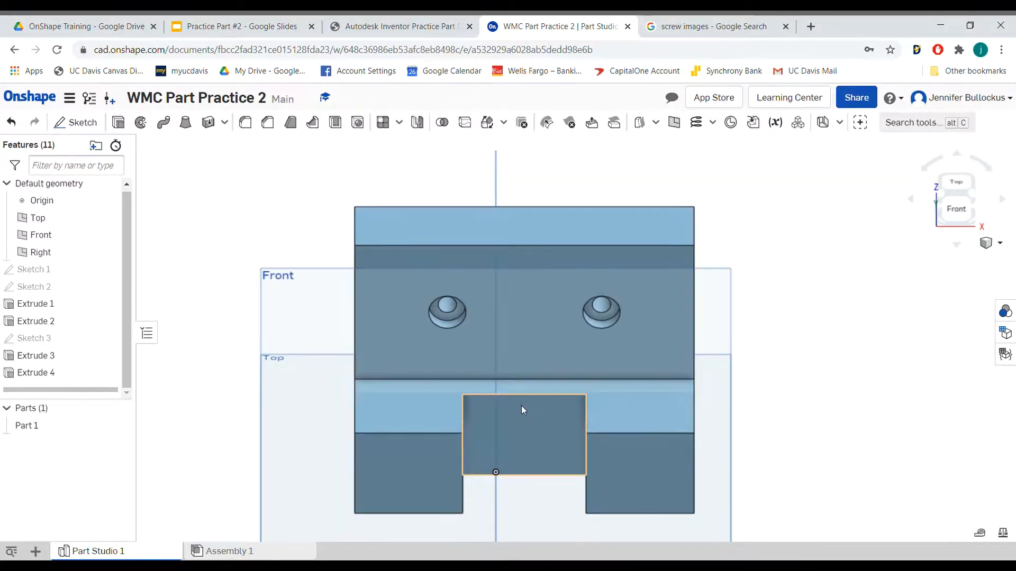
pyautogui.scroll(-1, 451, 487)
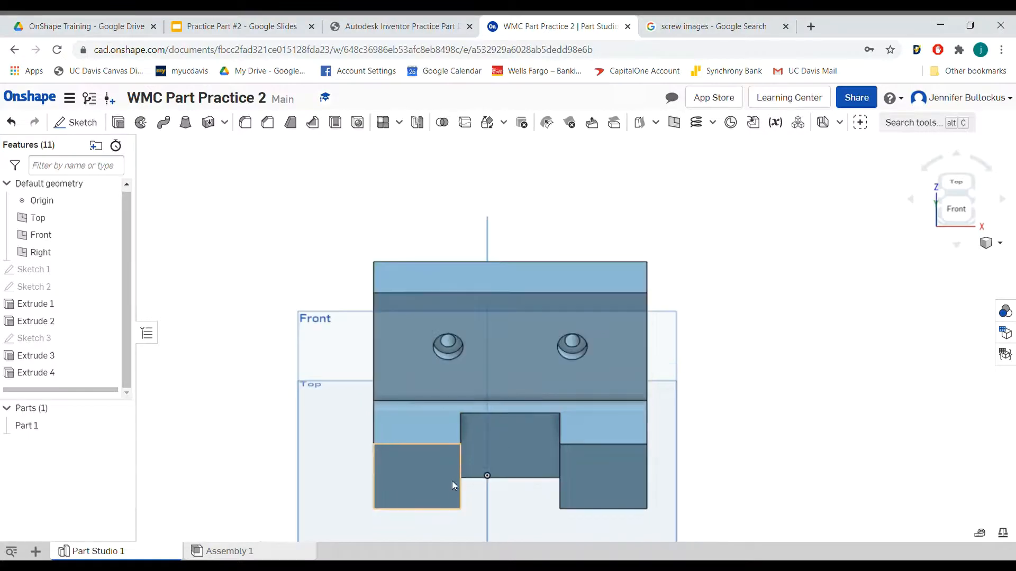
pyautogui.scroll(3, 454, 476)
pyautogui.scroll(-1, 473, 439)
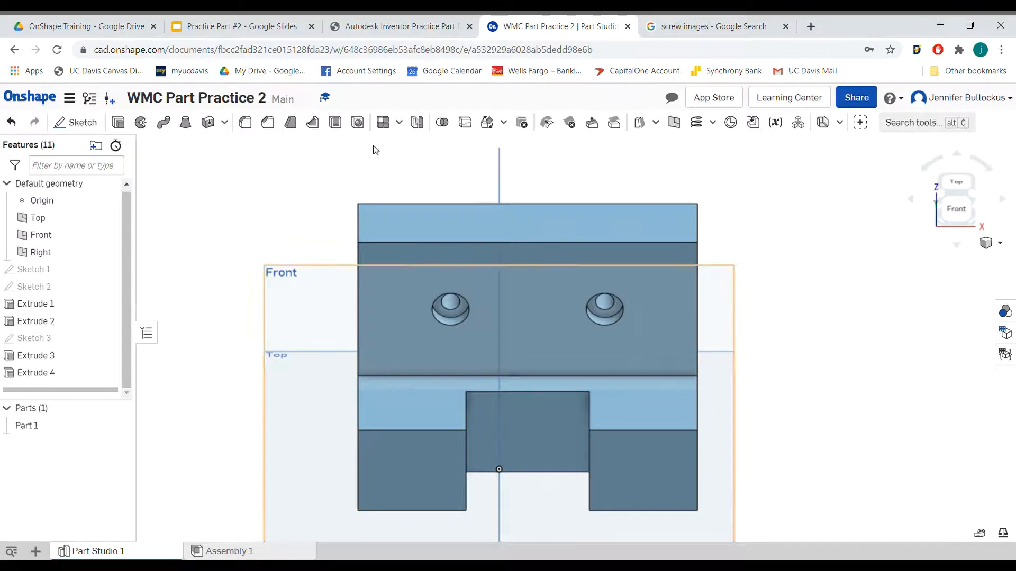
# - Consult the PDF bracket drawing for the corner chamfer dimensions and return to the Onshape part
pyautogui.click(399, 33)
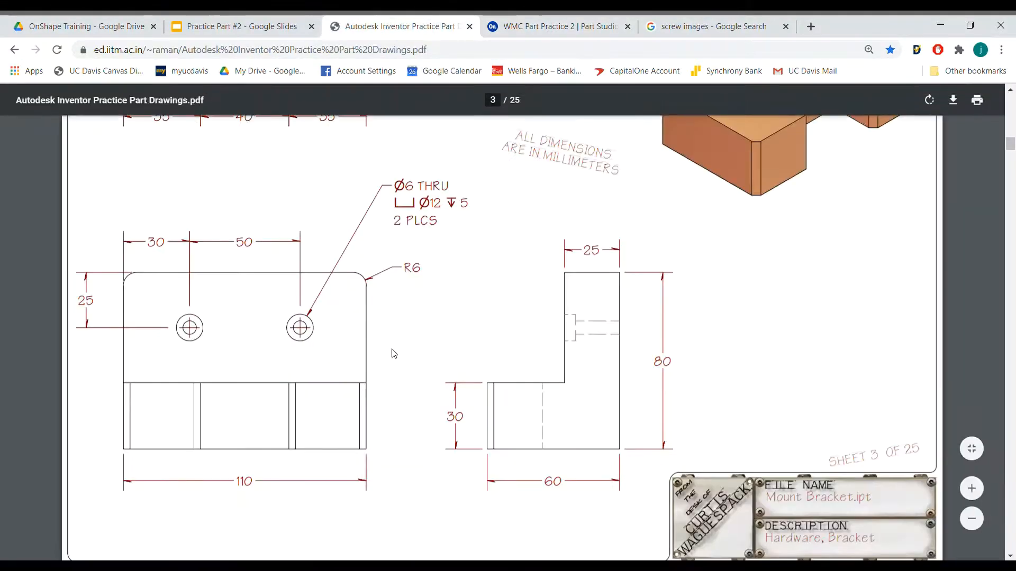
pyautogui.scroll(-6, 376, 356)
pyautogui.scroll(2, 372, 454)
pyautogui.scroll(-1, 390, 450)
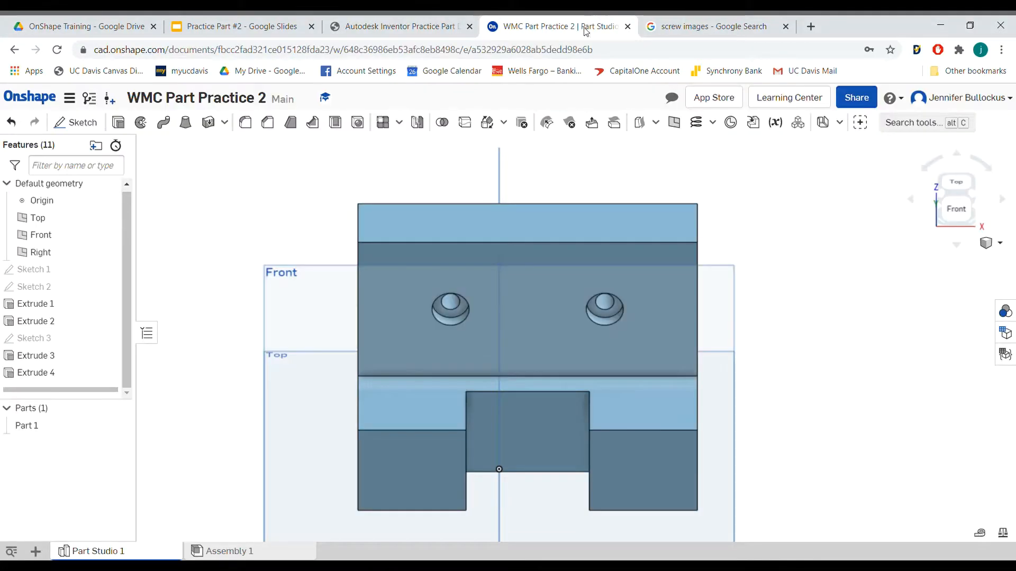
pyautogui.click(592, 22)
# - Chamfer the four vertical front edges of the two base legs using Distance and angle, 3 mm at 45 degrees
pyautogui.click(269, 125)
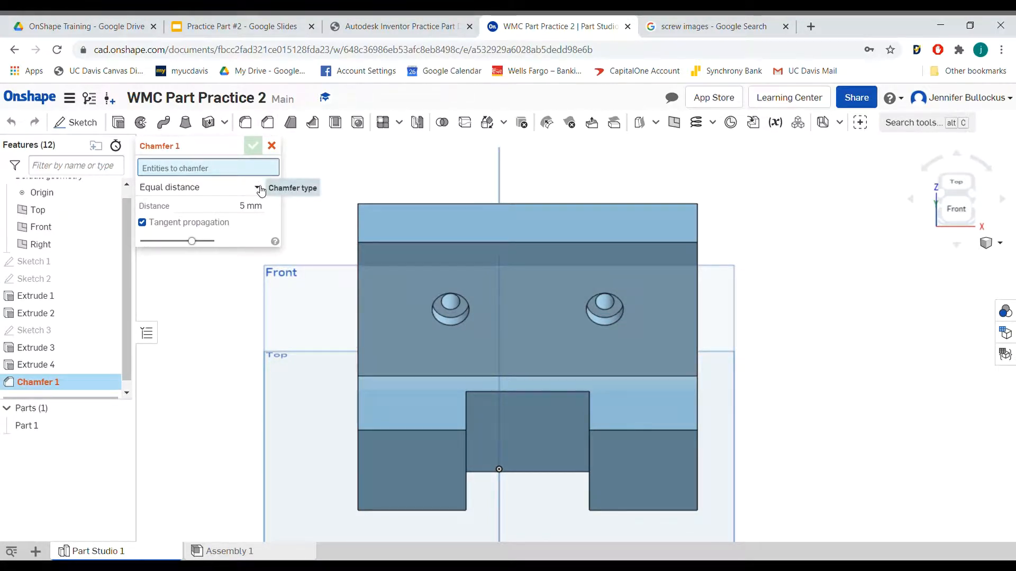
pyautogui.click(357, 459)
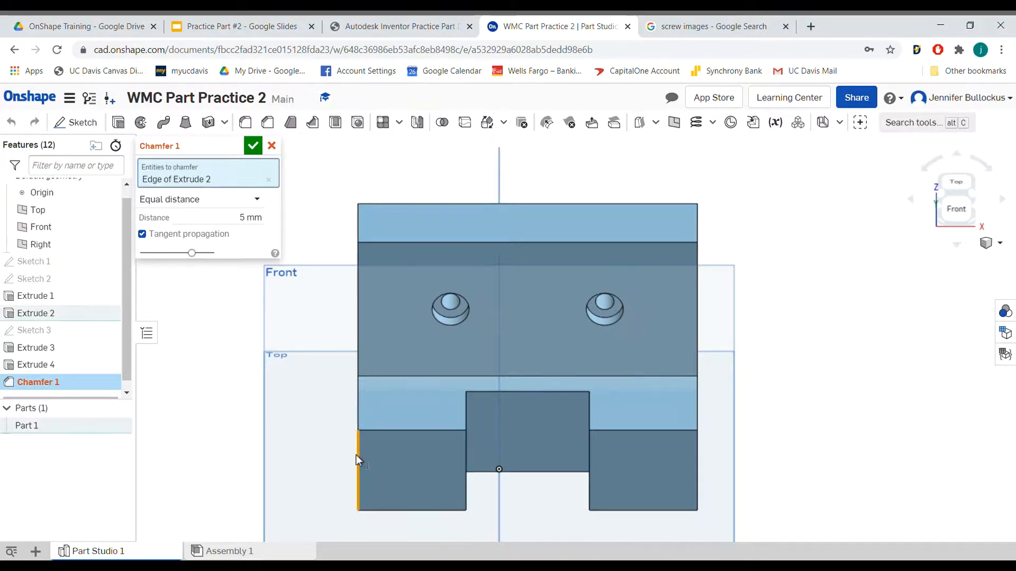
pyautogui.click(467, 458)
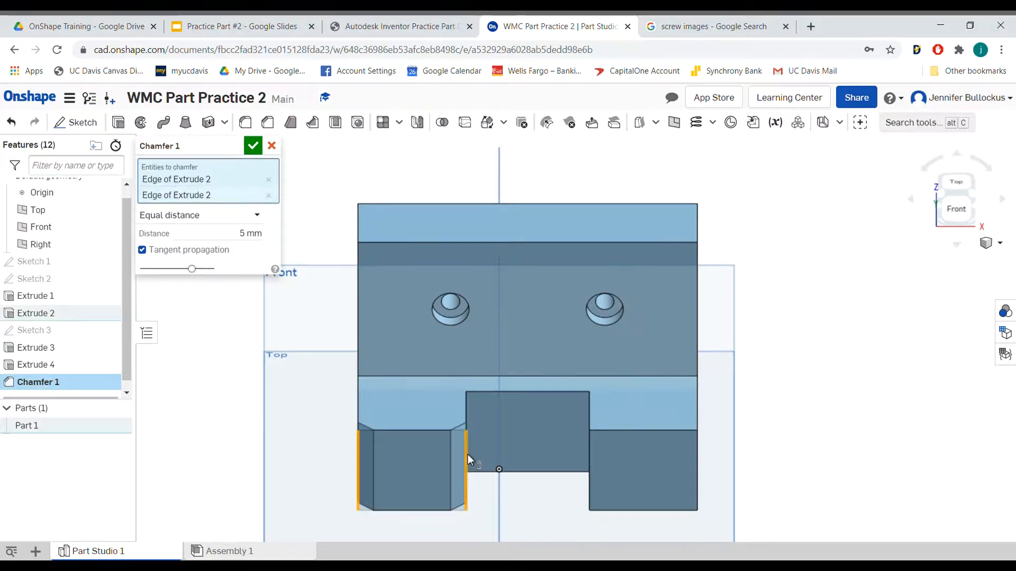
pyautogui.click(590, 461)
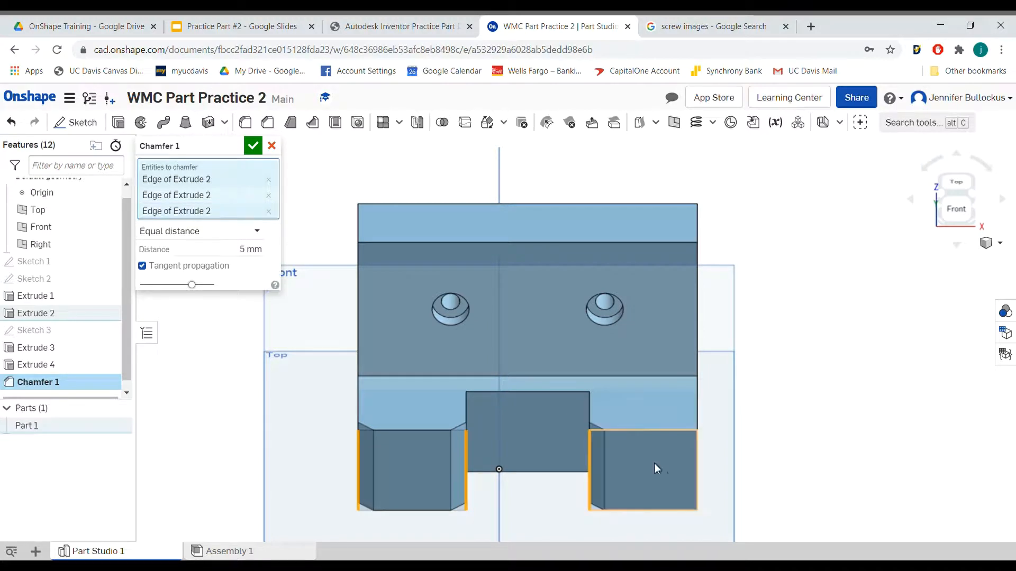
pyautogui.click(697, 456)
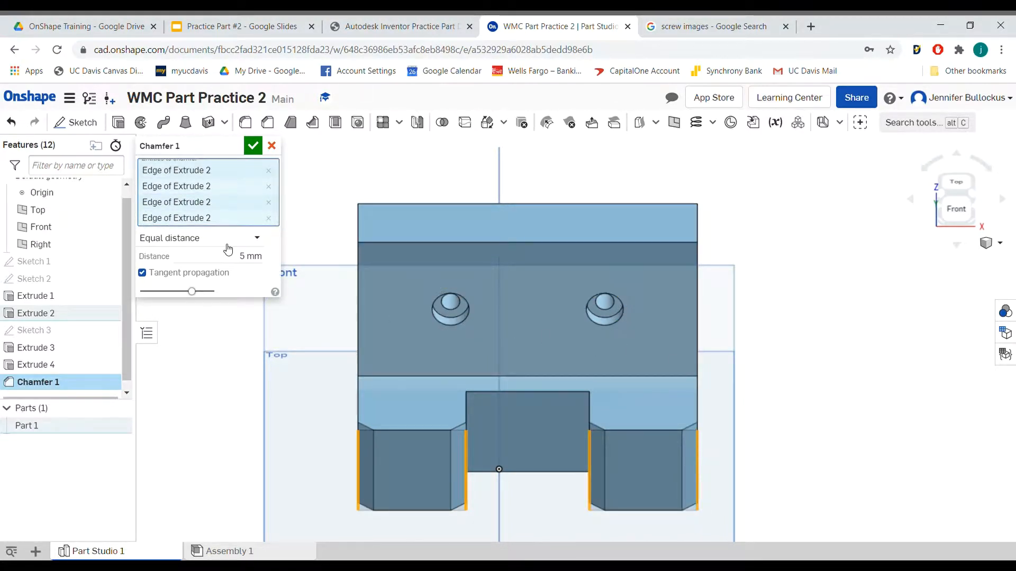
pyautogui.click(261, 239)
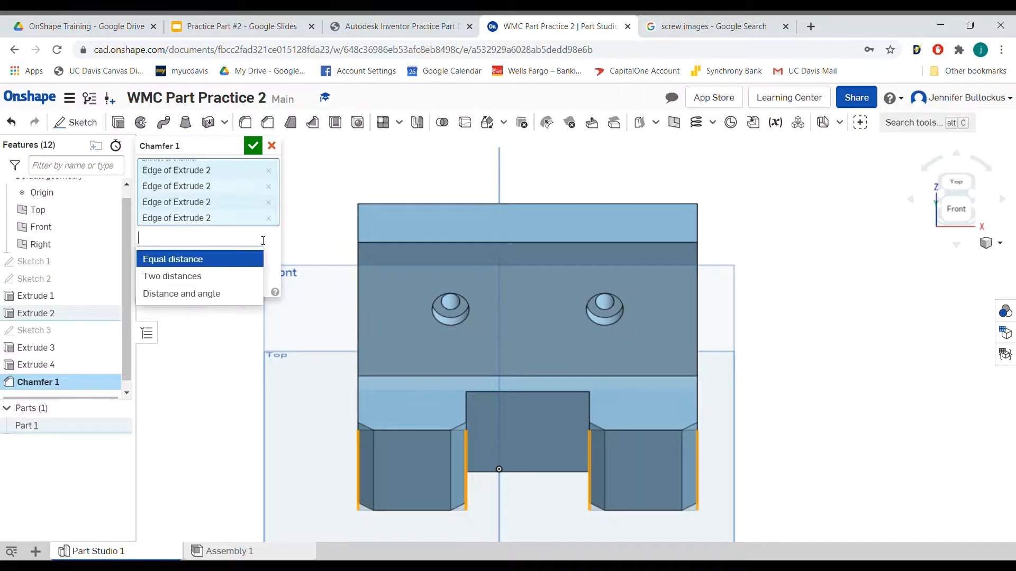
pyautogui.click(231, 295)
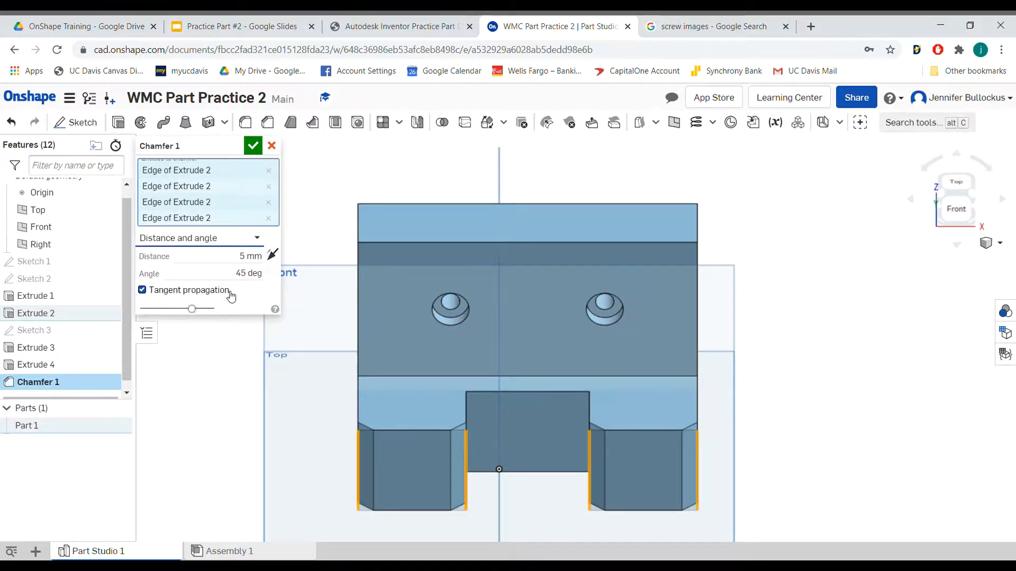
pyautogui.click(249, 257)
pyautogui.write('3')
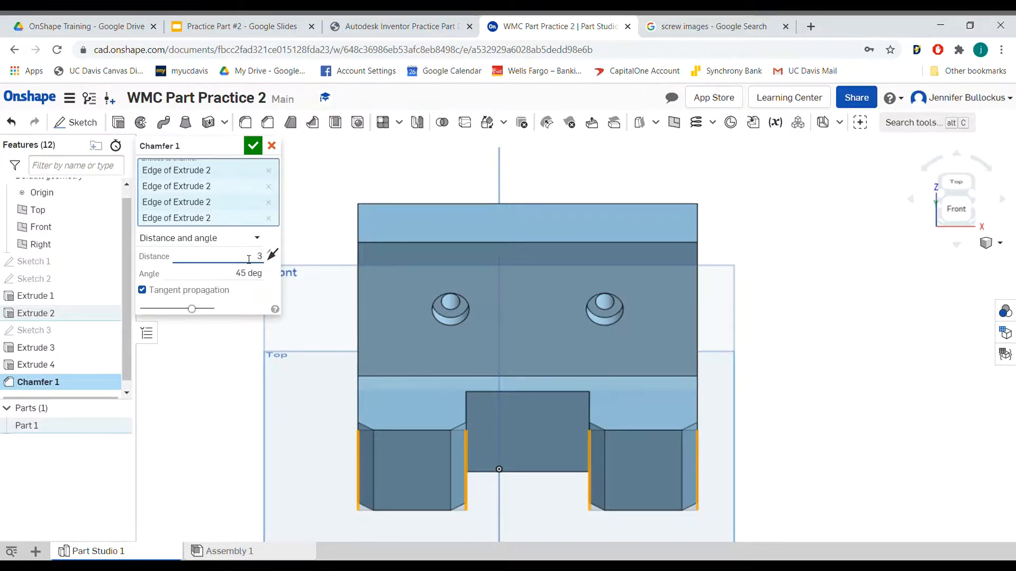
pyautogui.press('Return')
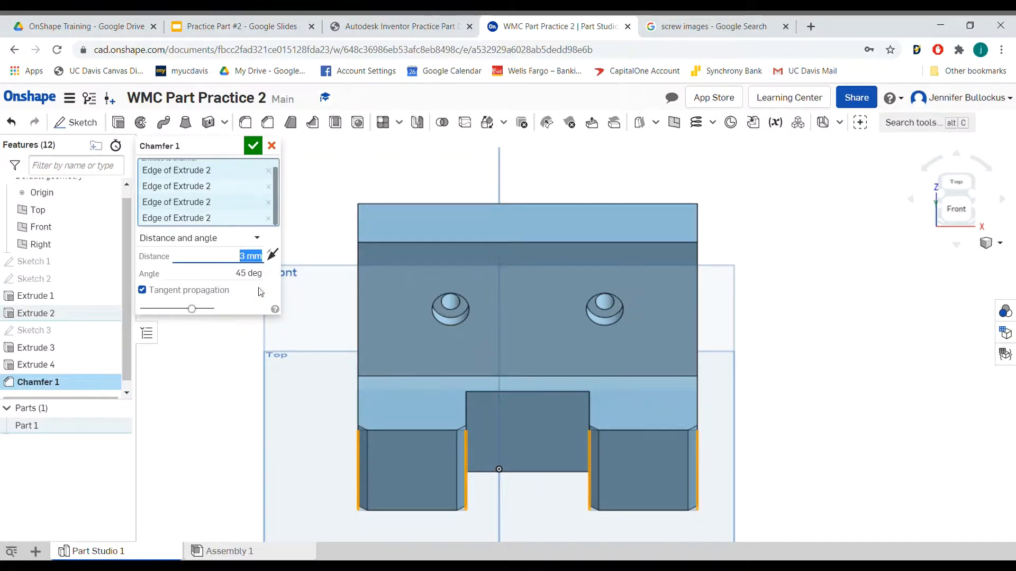
pyautogui.click(255, 146)
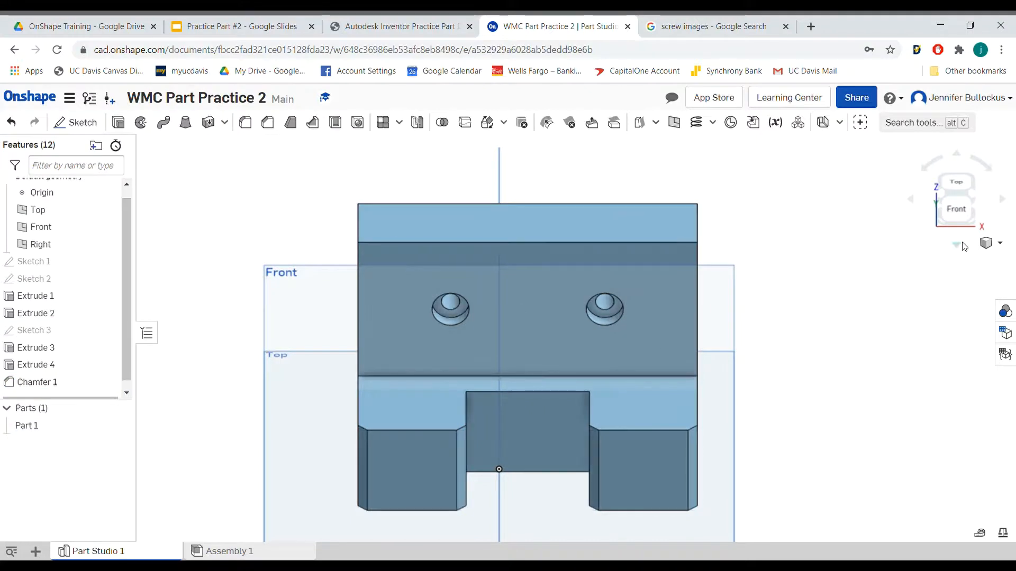
# - Inspect the chamfered leg corners from the front, the top and raised angles
pyautogui.click(956, 208)
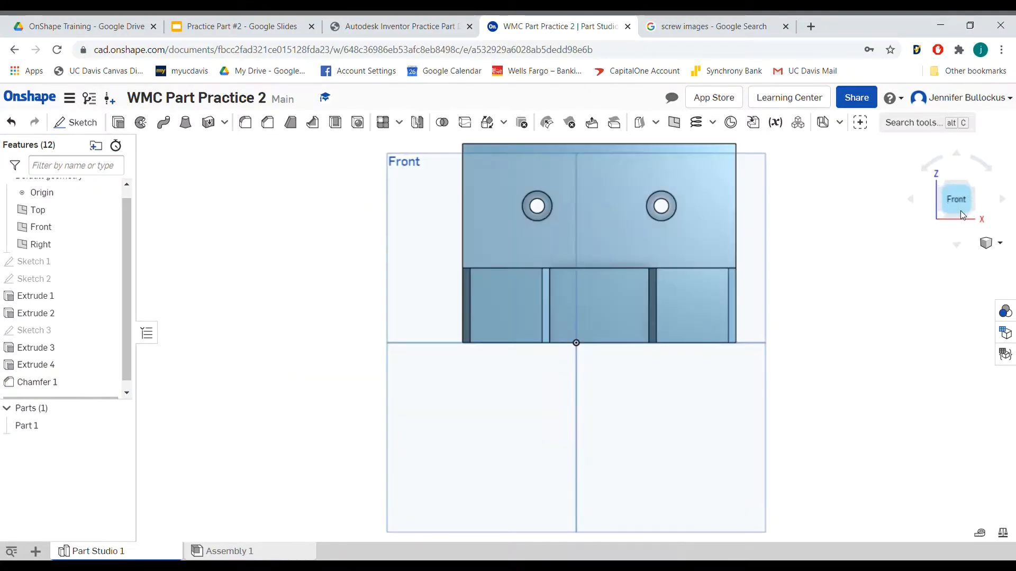
pyautogui.click(957, 157)
pyautogui.click(956, 249)
pyautogui.click(955, 250)
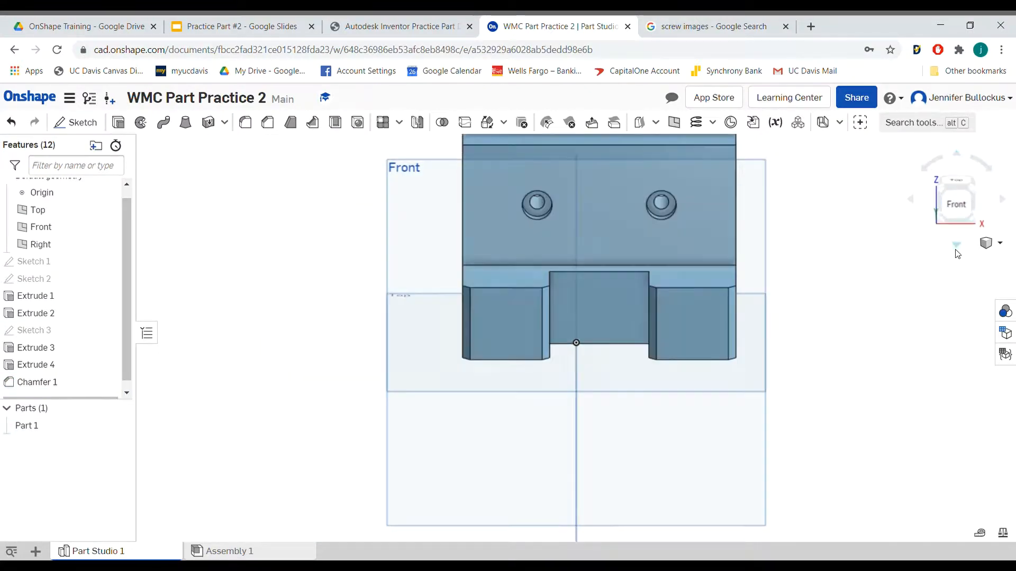
pyautogui.click(955, 249)
pyautogui.click(955, 249)
pyautogui.click(956, 185)
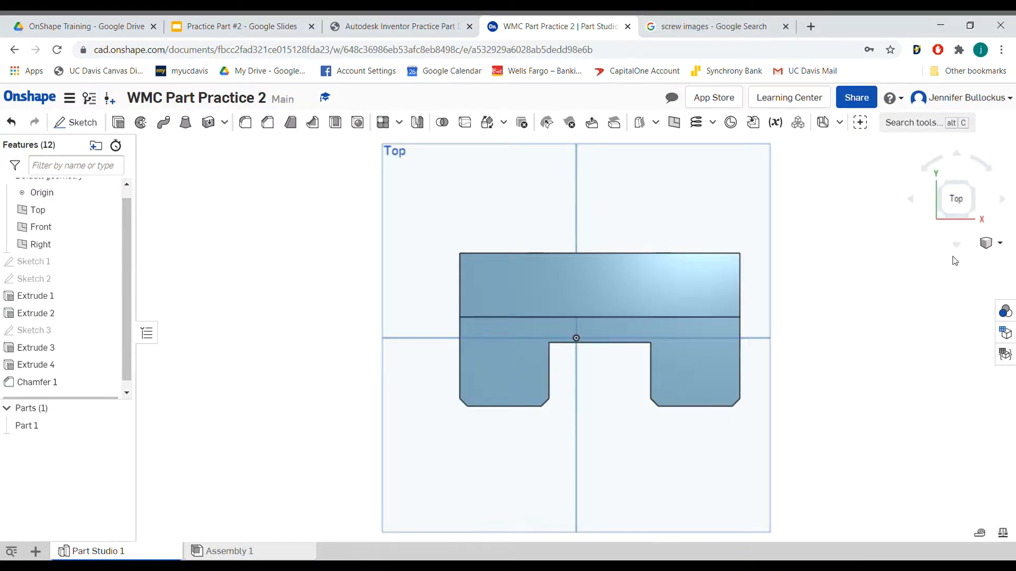
pyautogui.click(958, 156)
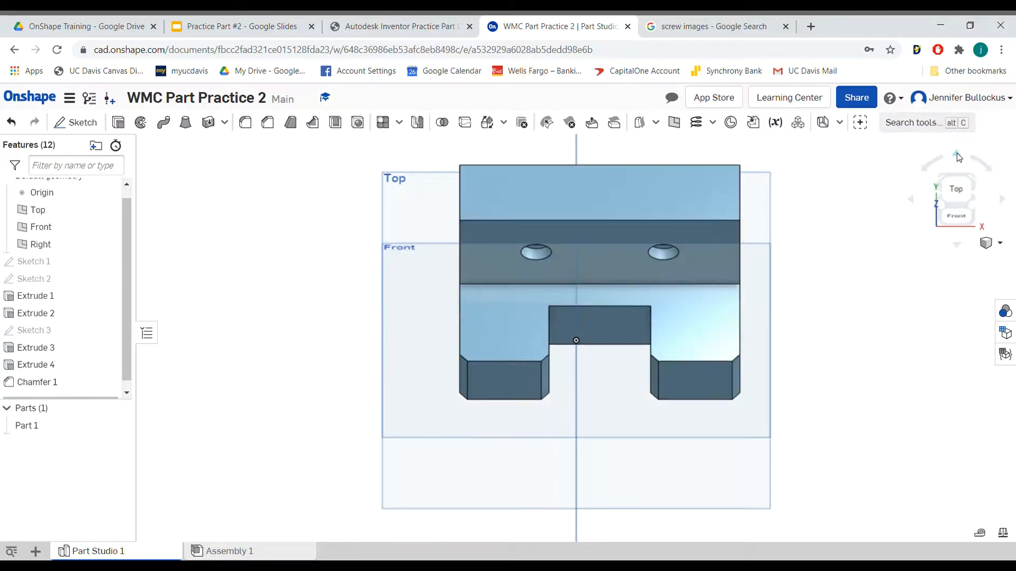
pyautogui.click(959, 157)
pyautogui.scroll(3, 668, 202)
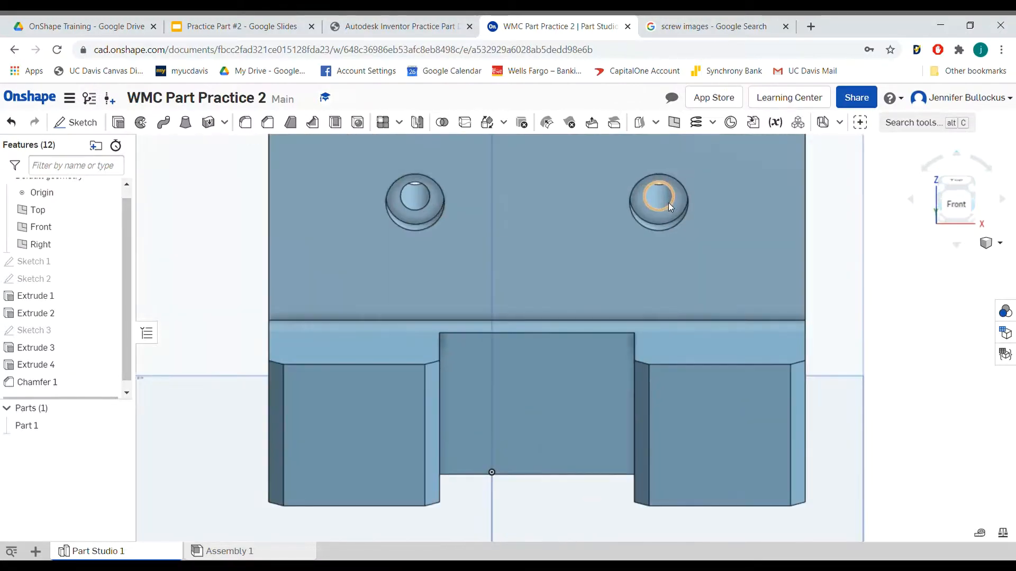
pyautogui.scroll(-6, 668, 203)
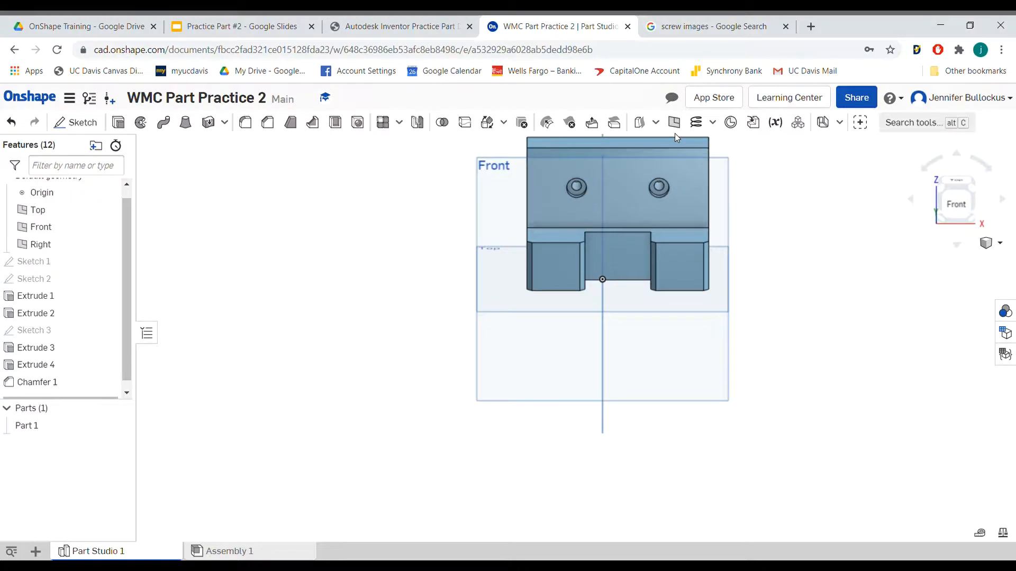
# - Examine the whole bracket in front, raised and angled views, ending in the front view
pyautogui.click(951, 208)
pyautogui.scroll(1, 659, 144)
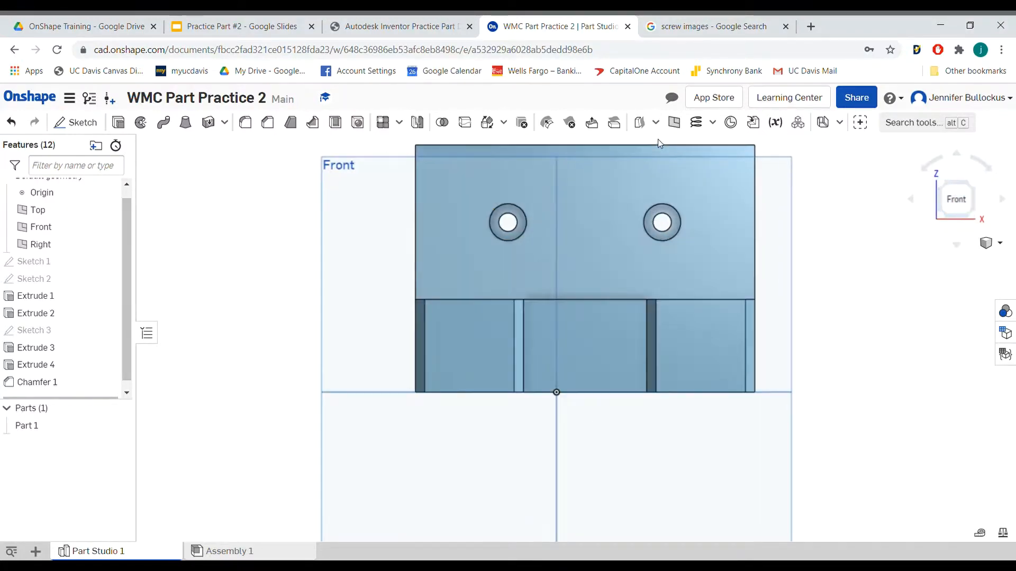
pyautogui.scroll(1, 659, 140)
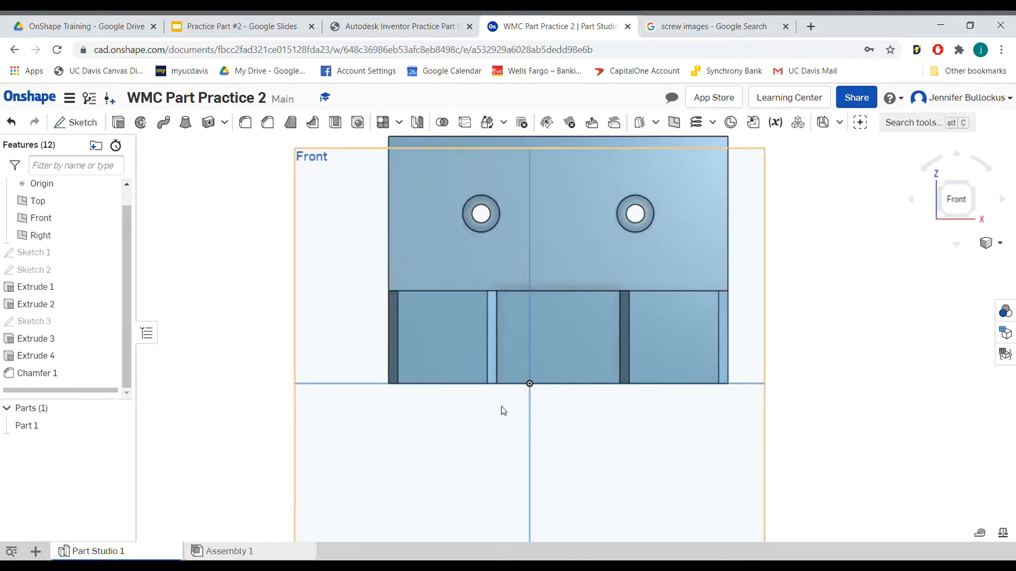
pyautogui.click(956, 245)
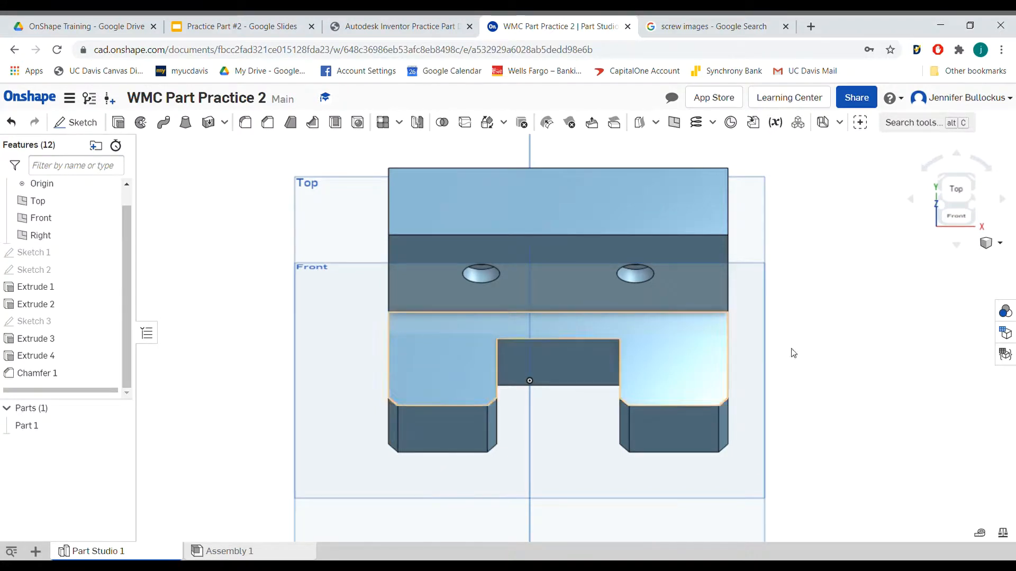
pyautogui.click(1003, 201)
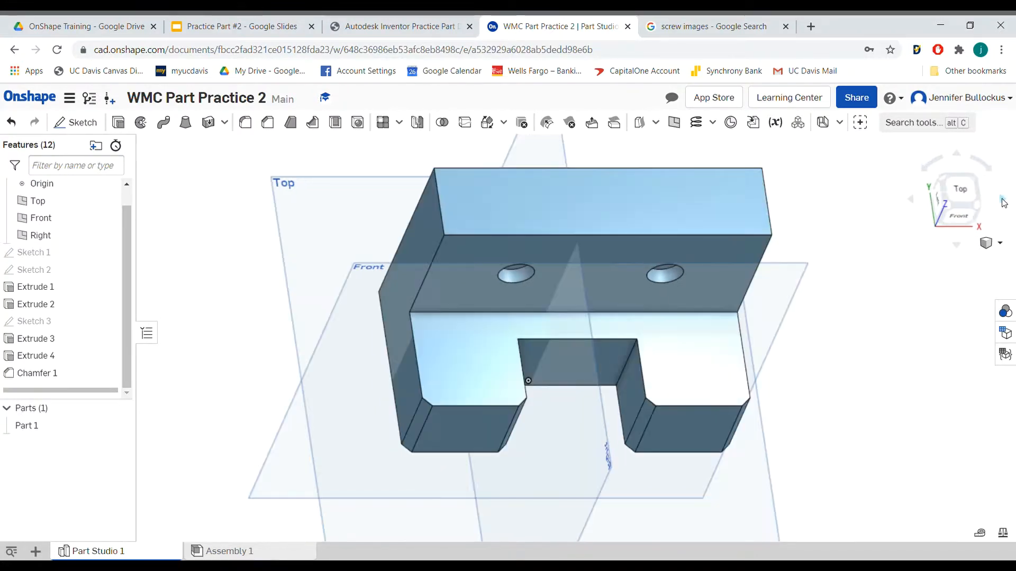
pyautogui.click(961, 245)
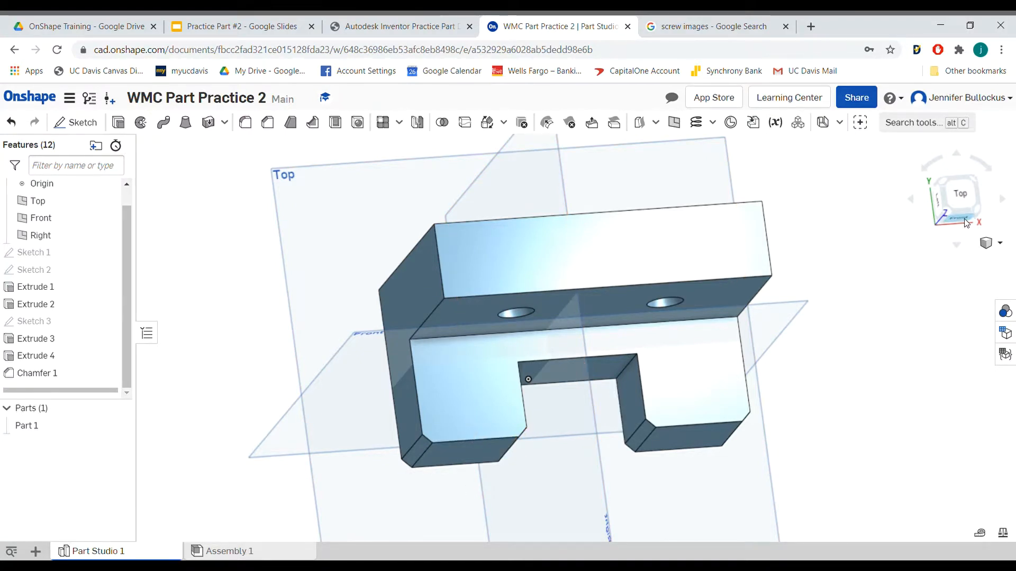
pyautogui.click(944, 222)
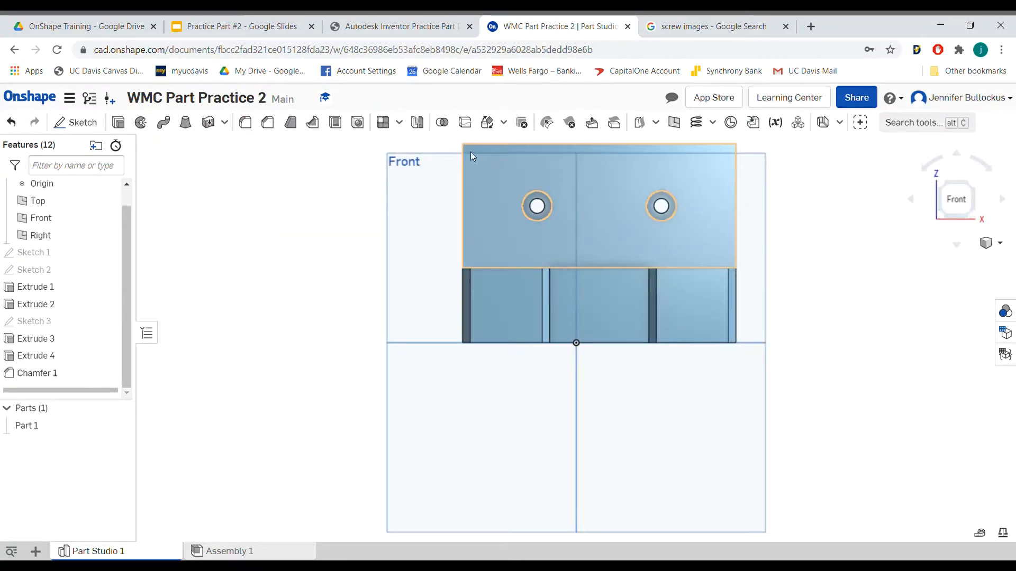
# - Start a Fillet on the short top edge at the left corner of the bracket's upright plate
pyautogui.click(958, 245)
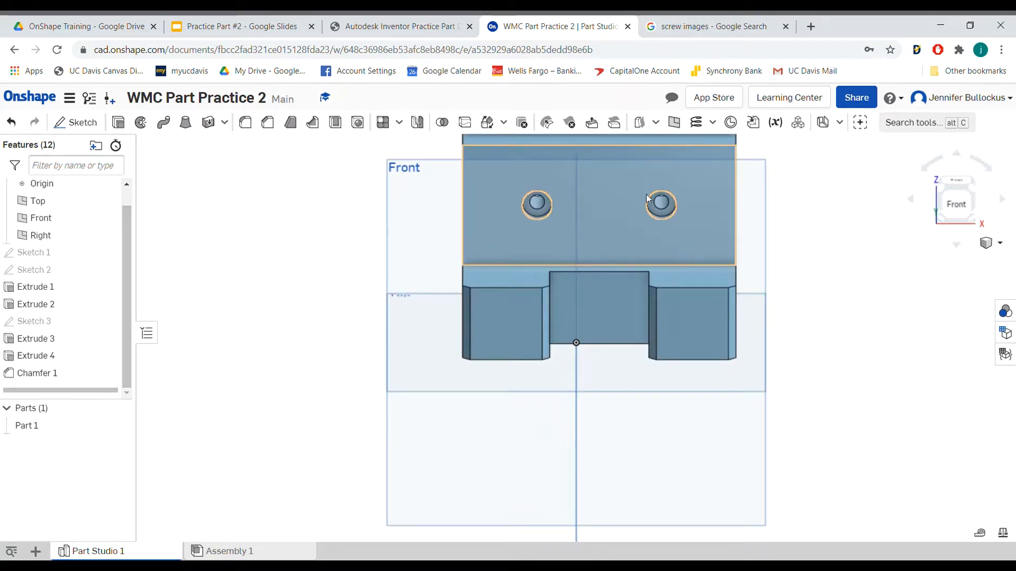
pyautogui.scroll(4, 674, 175)
pyautogui.scroll(-6, 640, 207)
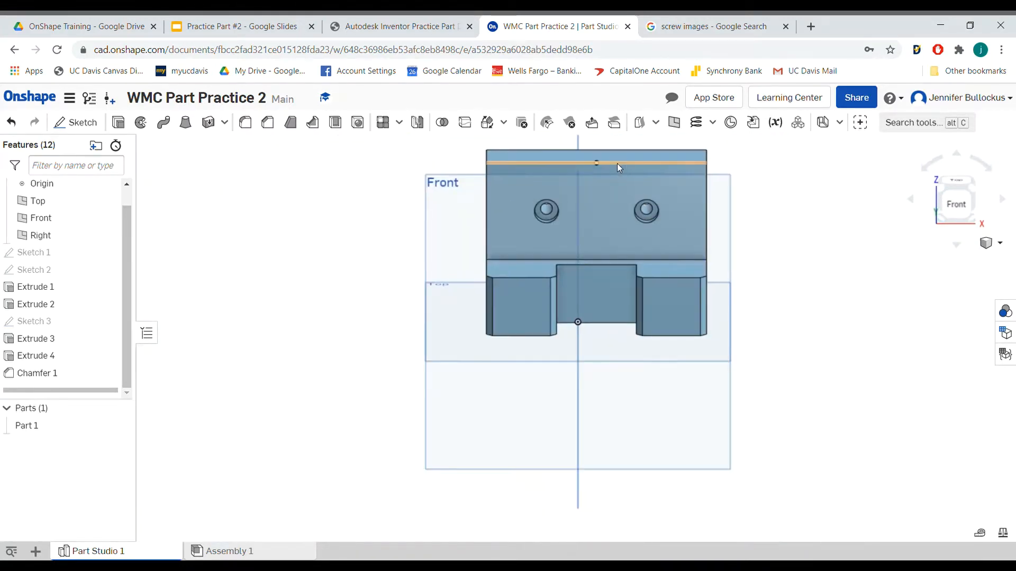
pyautogui.scroll(-3, 617, 158)
pyautogui.scroll(5, 616, 144)
pyautogui.scroll(3, 616, 144)
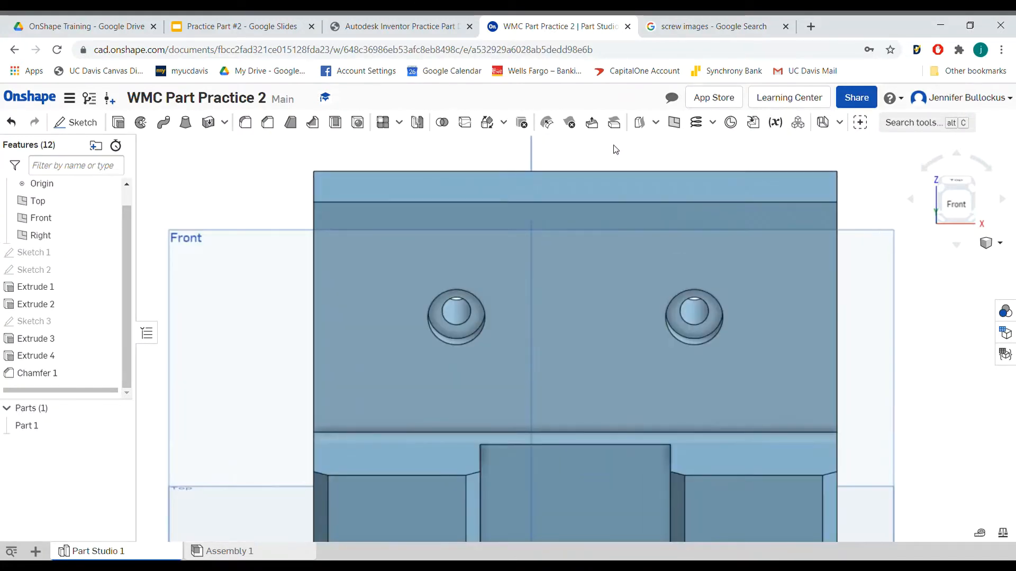
pyautogui.click(1000, 204)
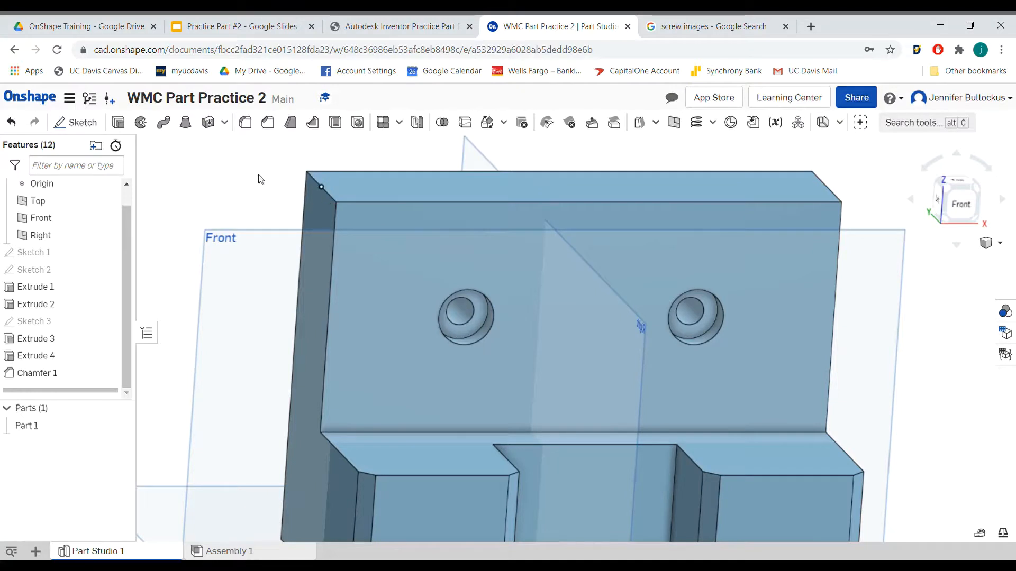
pyautogui.click(245, 122)
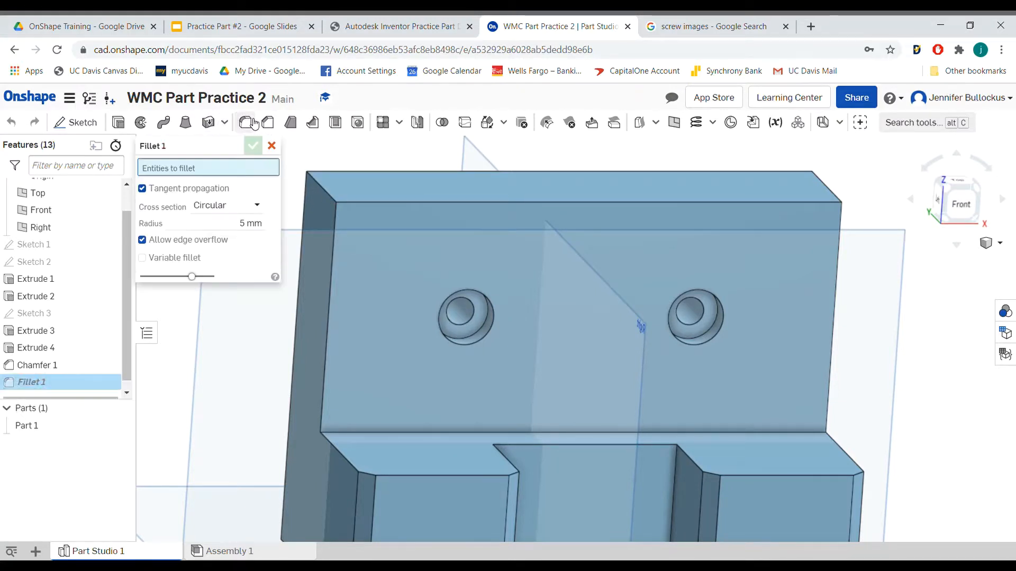
pyautogui.click(319, 186)
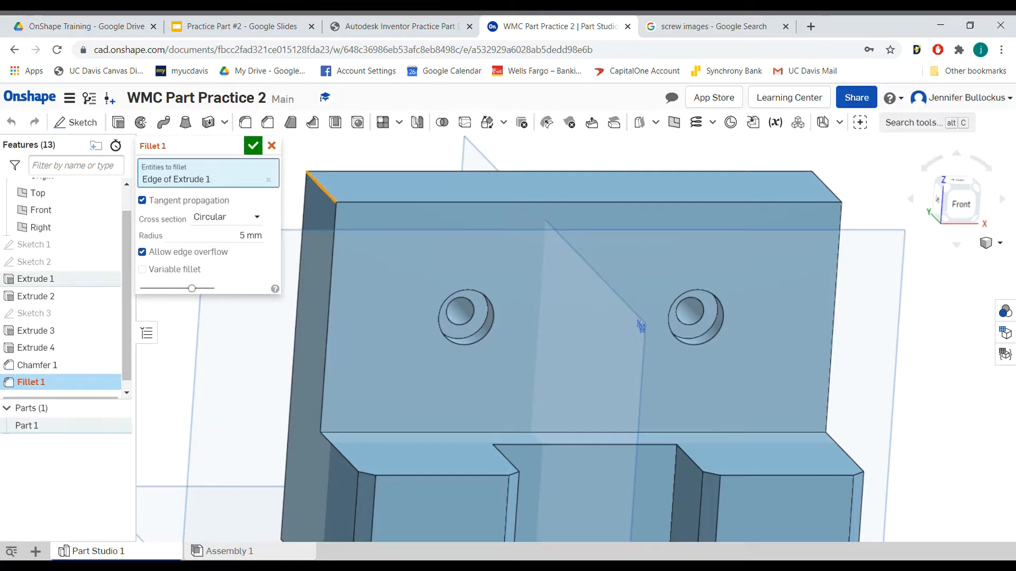
# - Add the matching top edge at the upright plate's right corner to the fillet selection
pyautogui.click(1004, 205)
pyautogui.click(1005, 207)
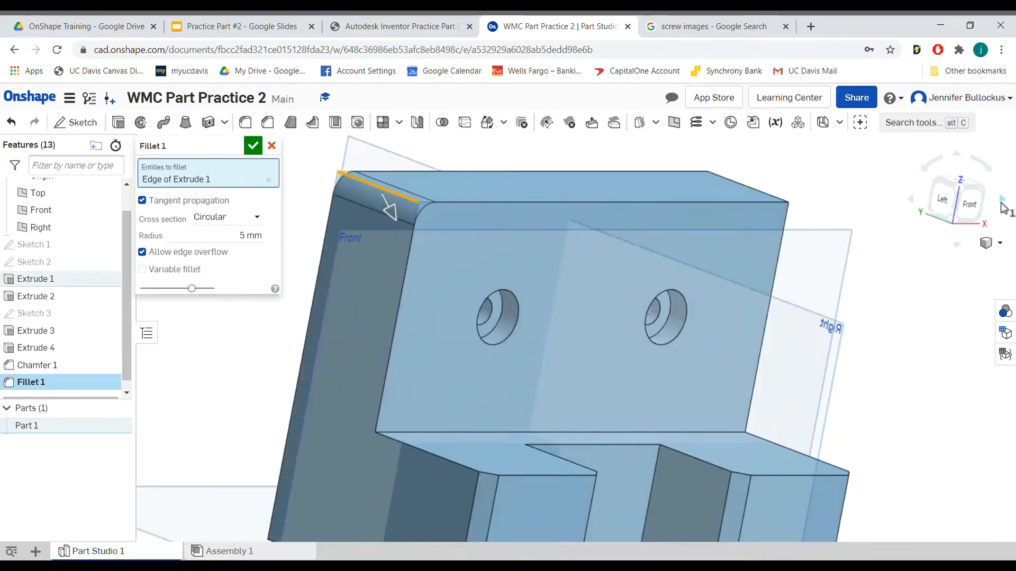
pyautogui.click(914, 208)
pyautogui.click(914, 208)
pyautogui.click(913, 205)
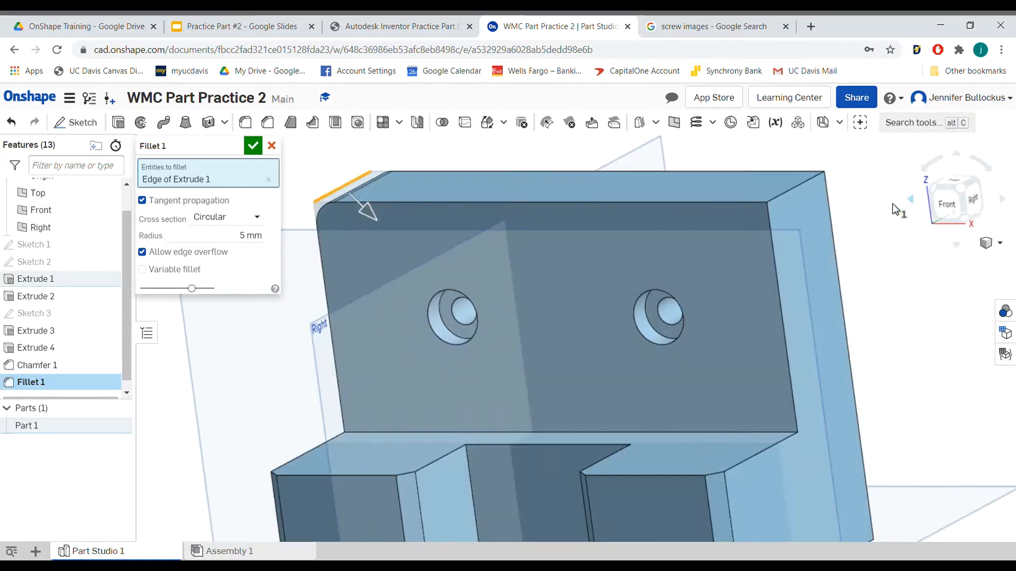
pyautogui.click(799, 194)
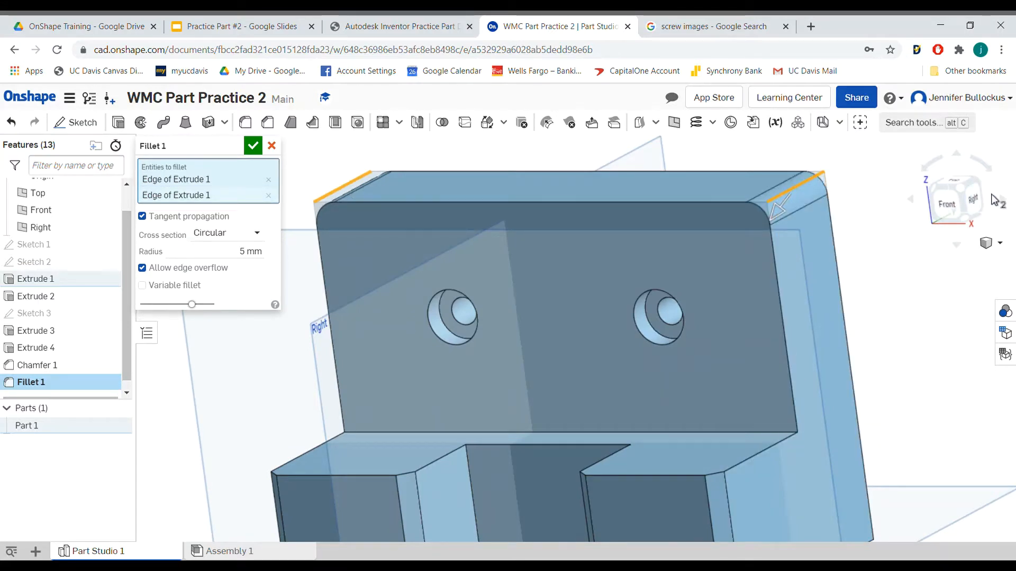
pyautogui.click(1003, 205)
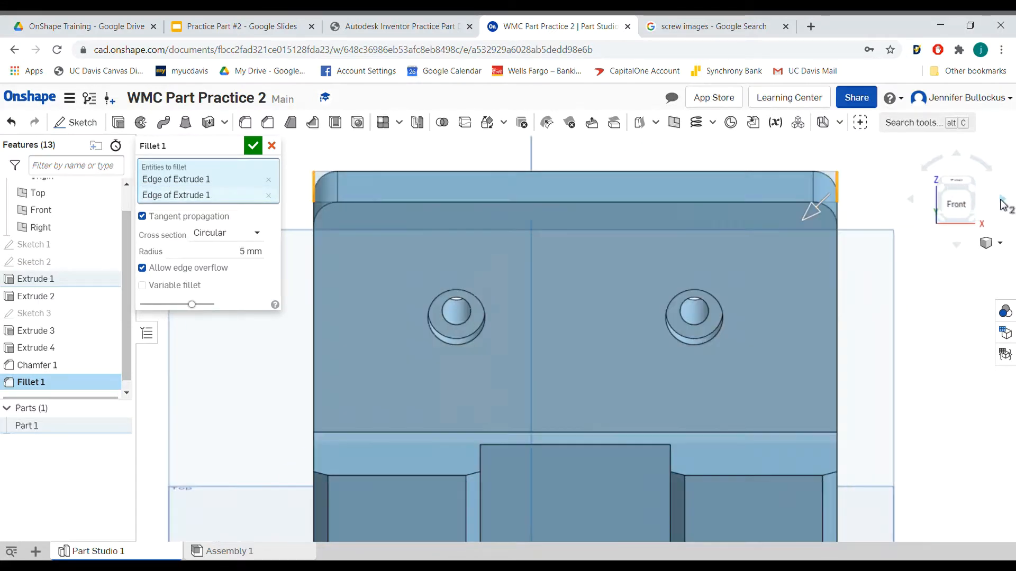
# - Consult the PDF bracket drawing for the top corner radius and return to the Onshape part
pyautogui.click(402, 26)
pyautogui.scroll(-4, 358, 306)
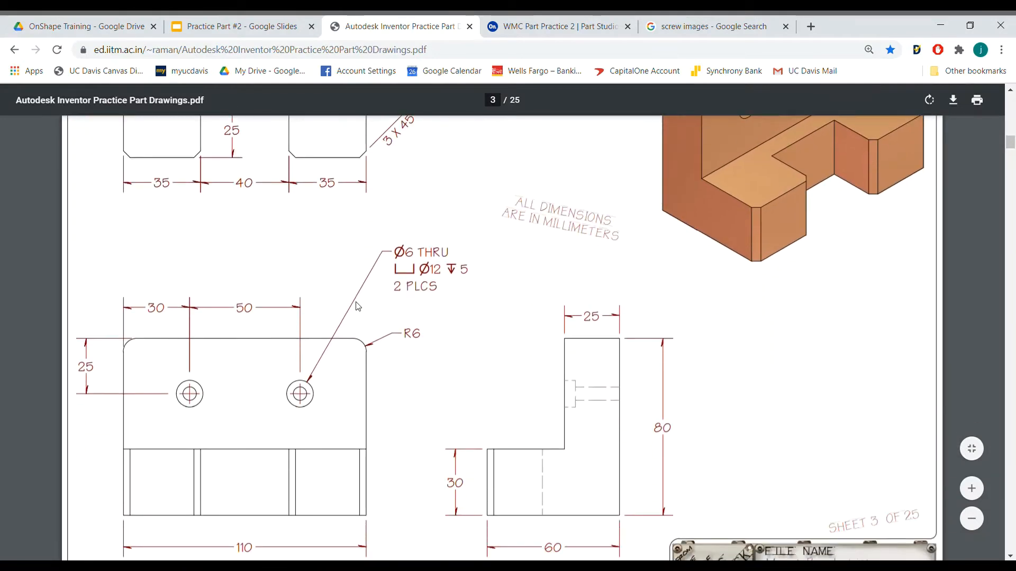
pyautogui.doubleClick(414, 338)
pyautogui.click(535, 27)
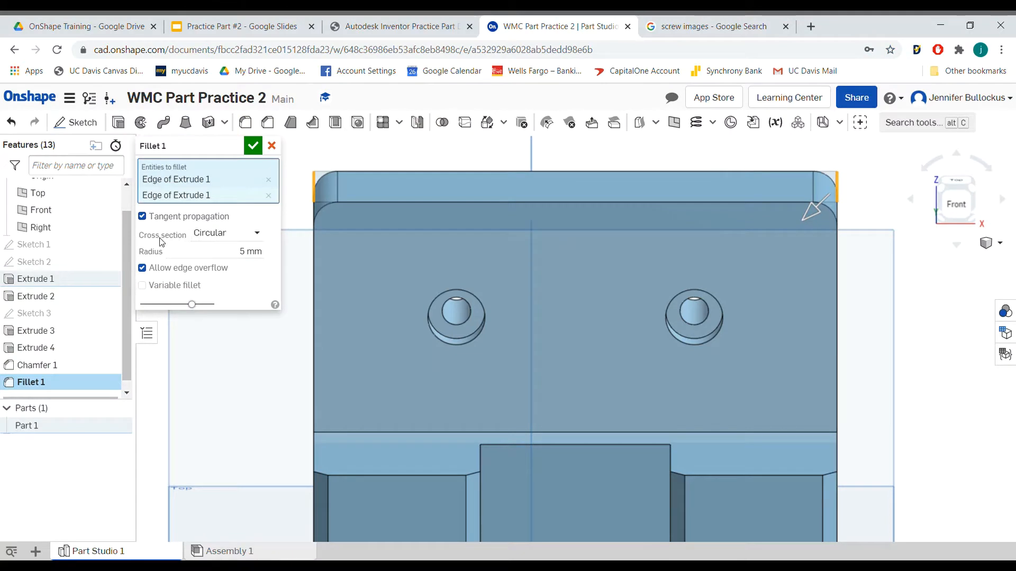
# - Set the circular fillet's radius to 6 mm and apply it to both top corners of the upright plate
pyautogui.click(262, 235)
pyautogui.click(248, 255)
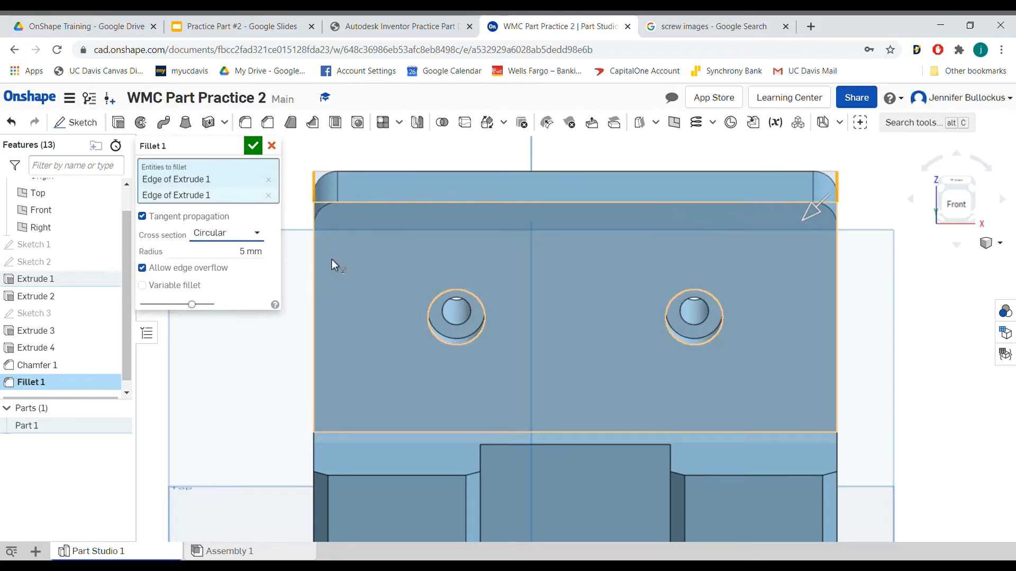
pyautogui.click(245, 257)
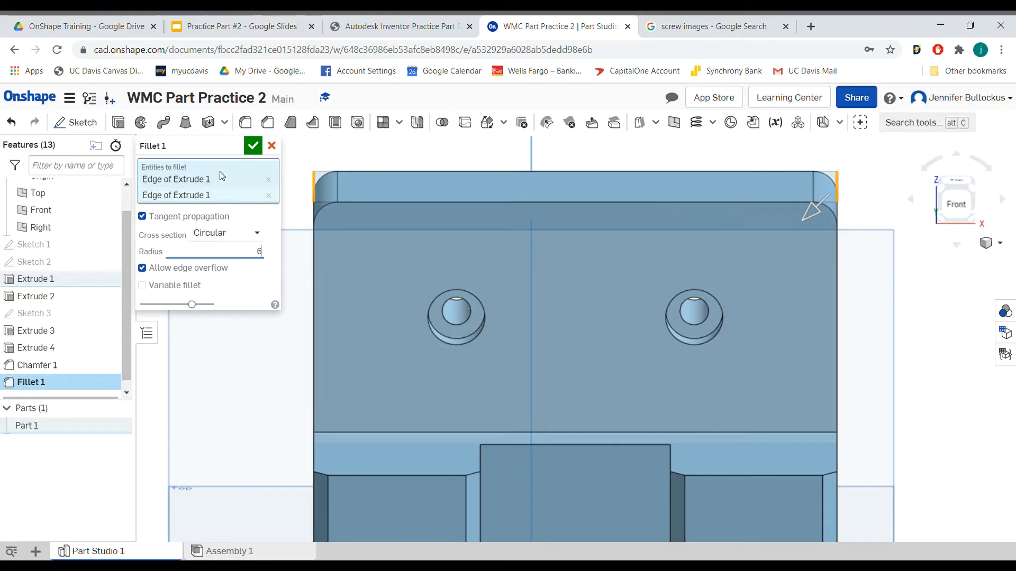
pyautogui.click(247, 150)
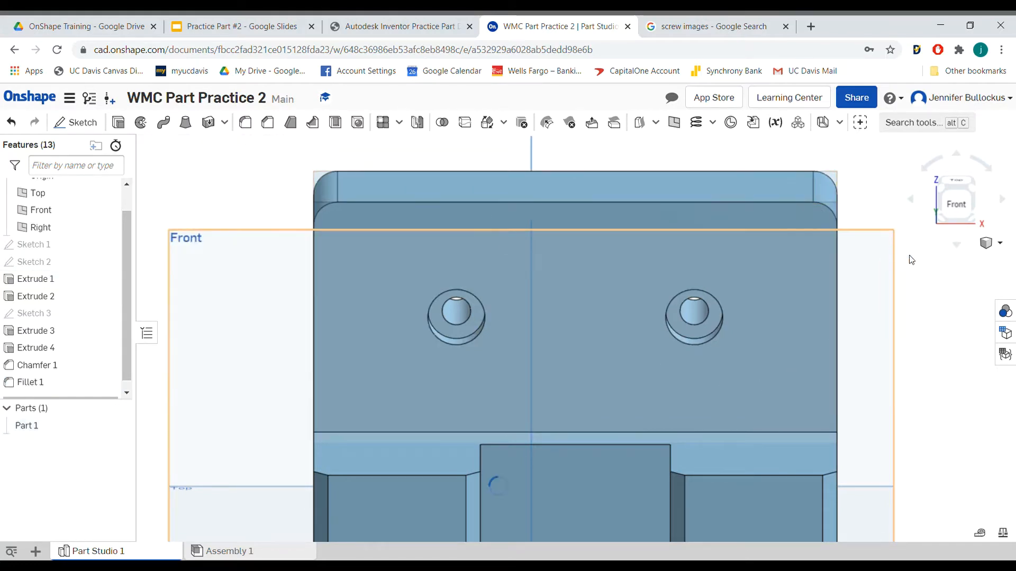
# - Examine the finished bracket with its rounded corners in front, isometric and raised angled views
pyautogui.click(954, 202)
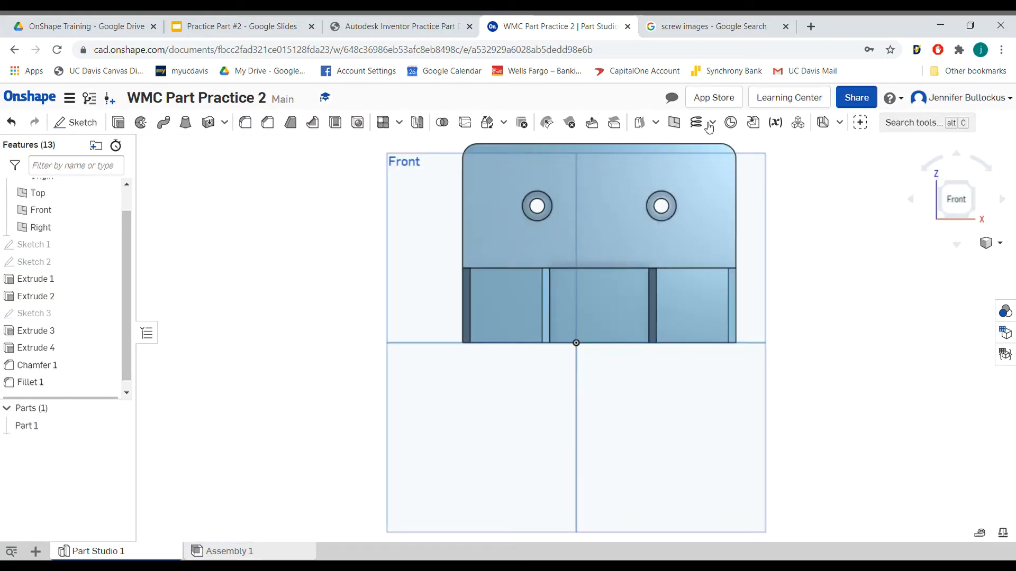
pyautogui.scroll(3, 676, 148)
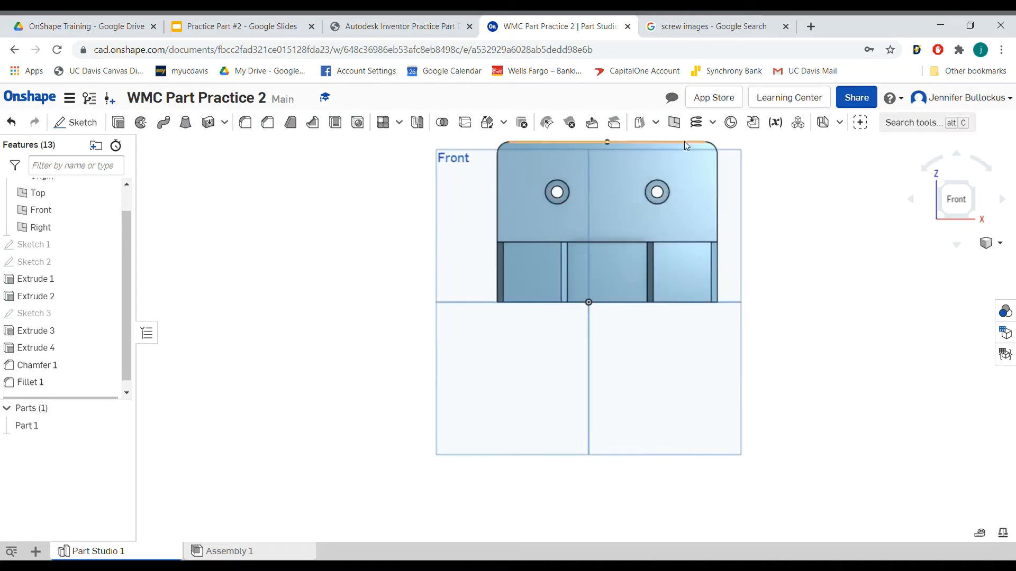
pyautogui.click(994, 250)
pyautogui.click(926, 262)
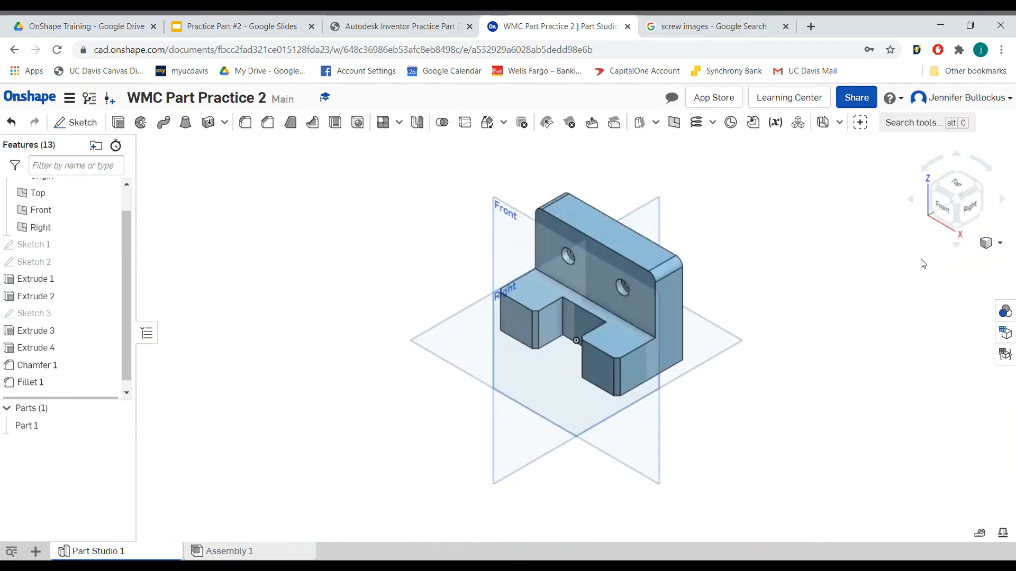
pyautogui.scroll(3, 728, 269)
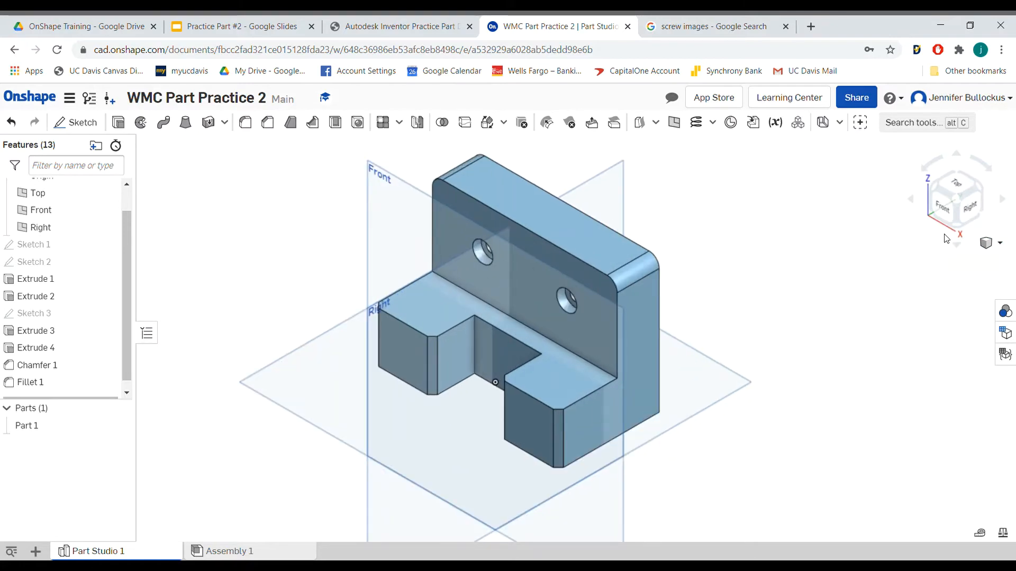
pyautogui.click(988, 246)
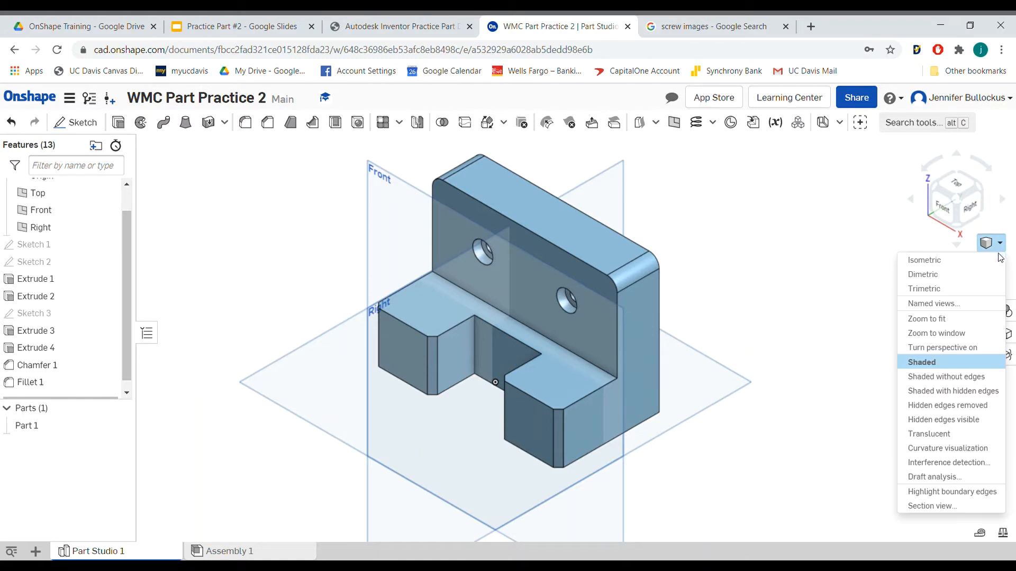
pyautogui.click(870, 213)
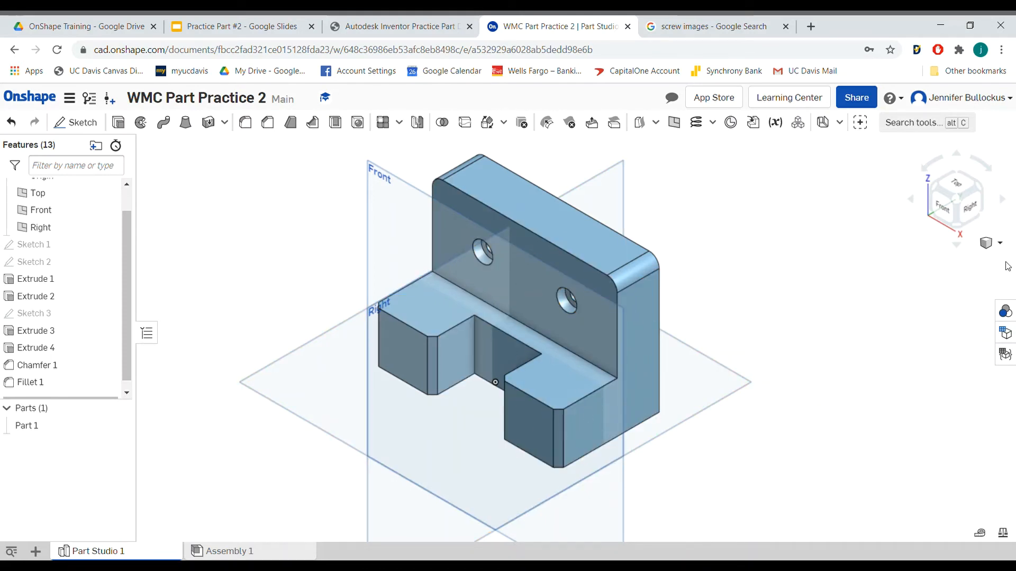
pyautogui.click(1001, 203)
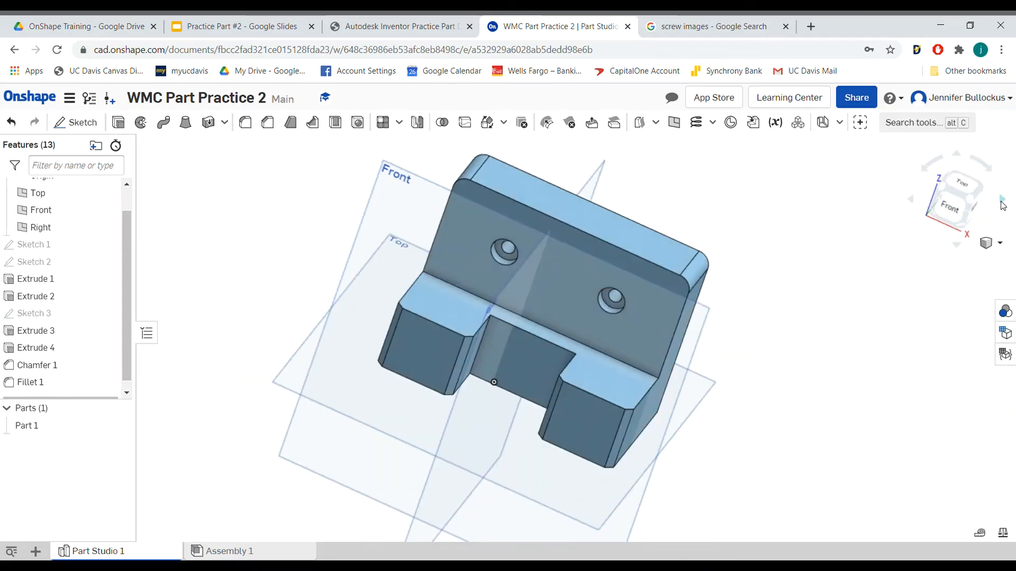
pyautogui.click(943, 210)
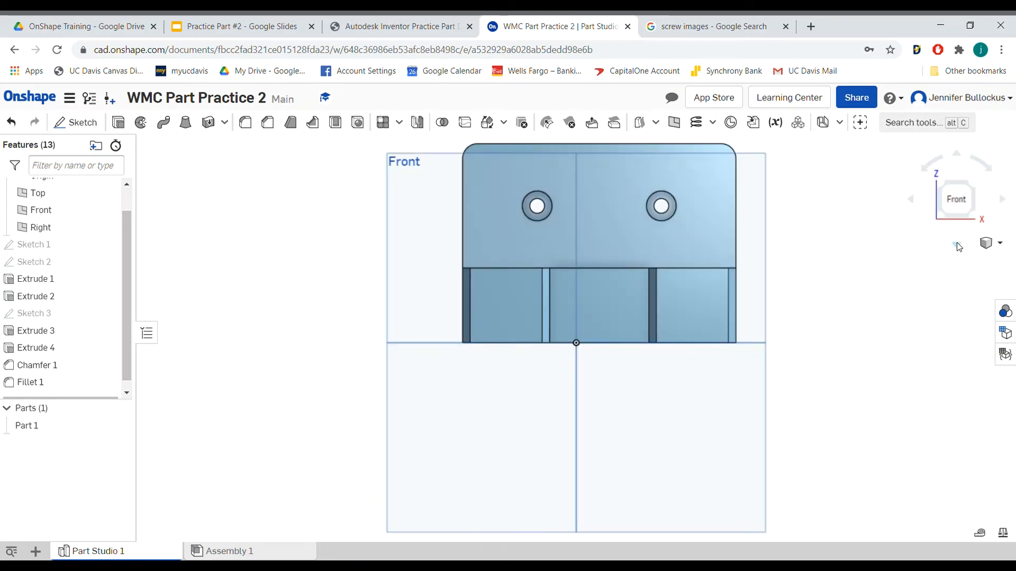
pyautogui.click(957, 246)
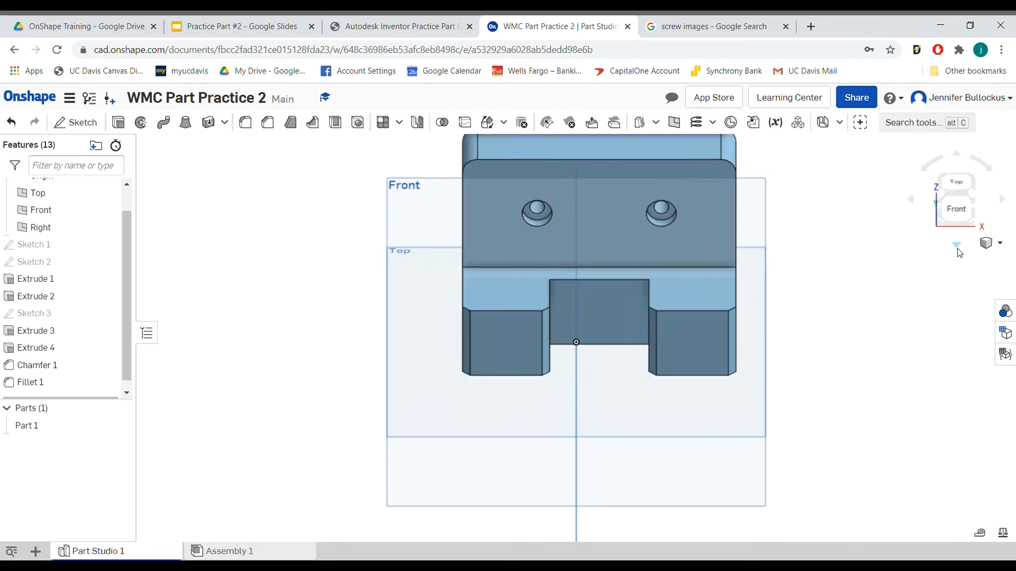